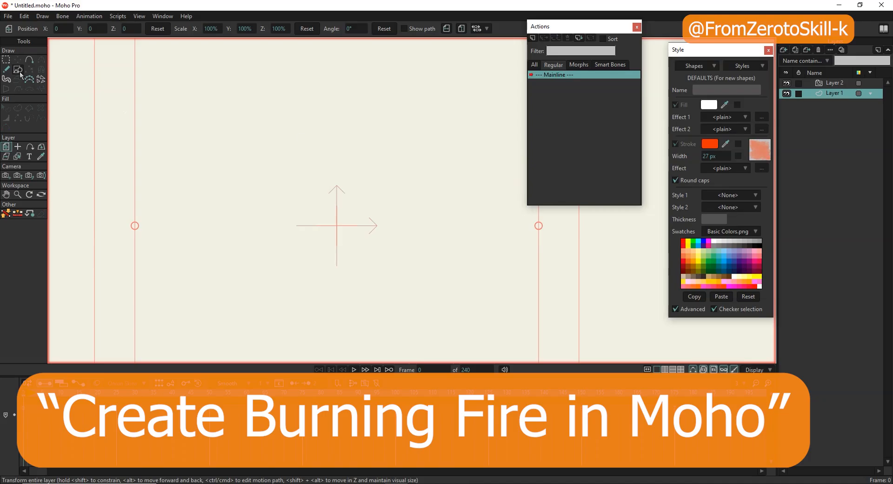
# Draw a tall, narrow triangle near the canvas centre and turn off its stroke
pyautogui.click(19, 70)
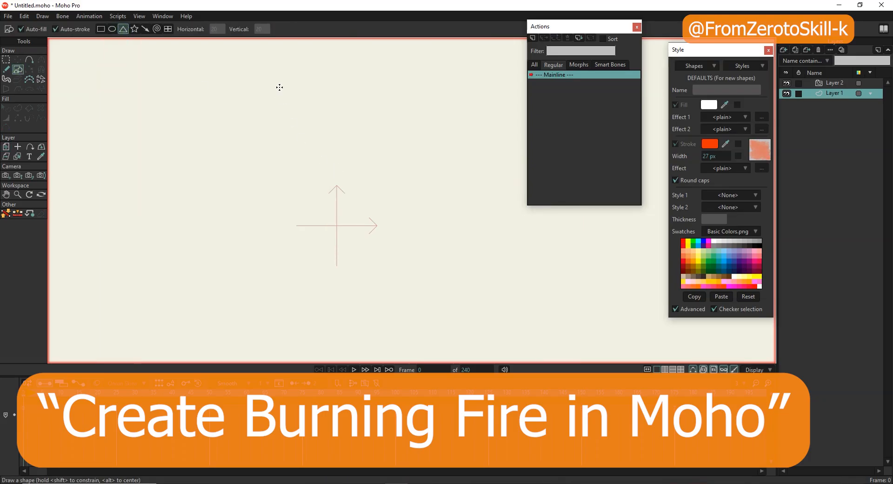
pyautogui.moveTo(298, 70); pyautogui.dragTo(378, 232)
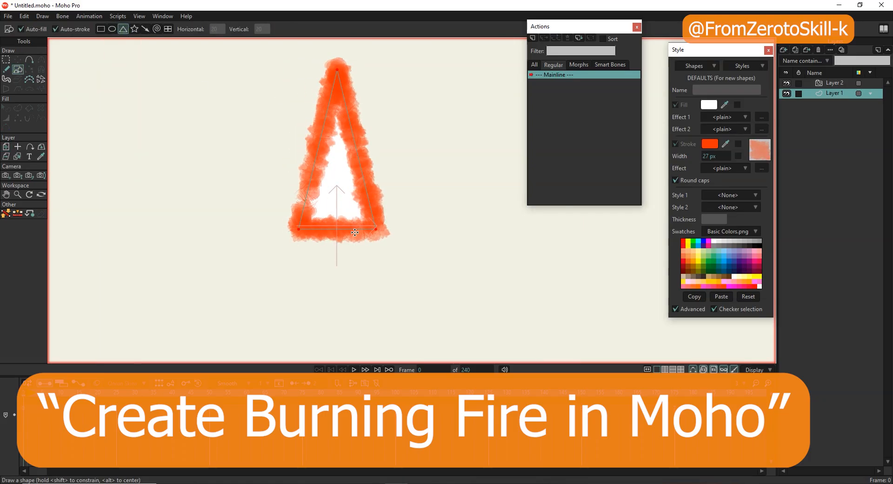
pyautogui.click(8, 109)
pyautogui.click(364, 199)
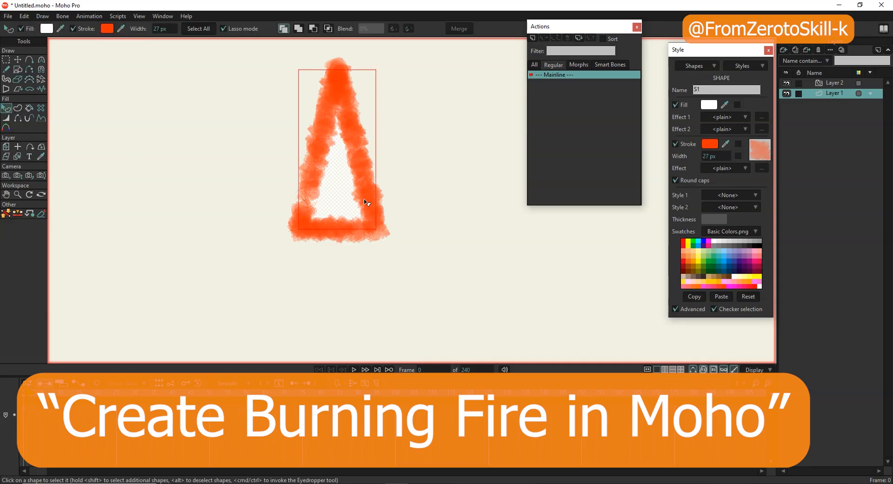
pyautogui.click(676, 144)
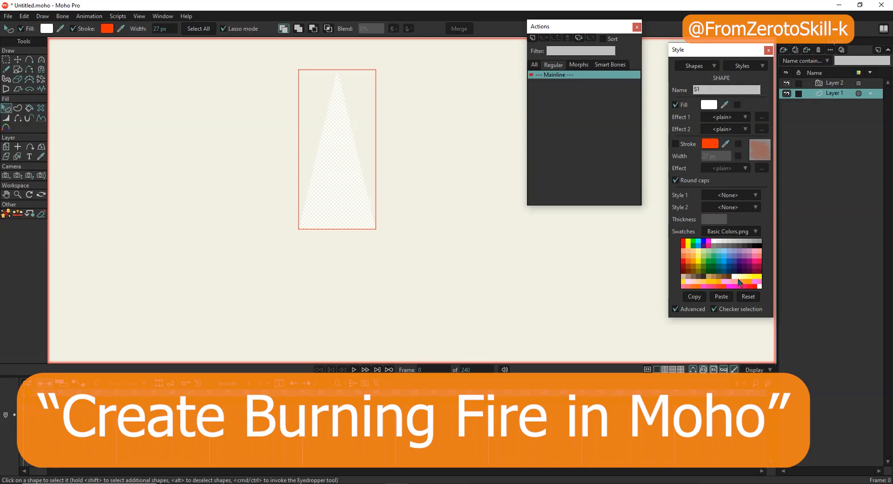
# Fill the triangle with yellow, shift the hue to orange-yellow, and deselect the shape
pyautogui.click(760, 278)
pyautogui.click(709, 105)
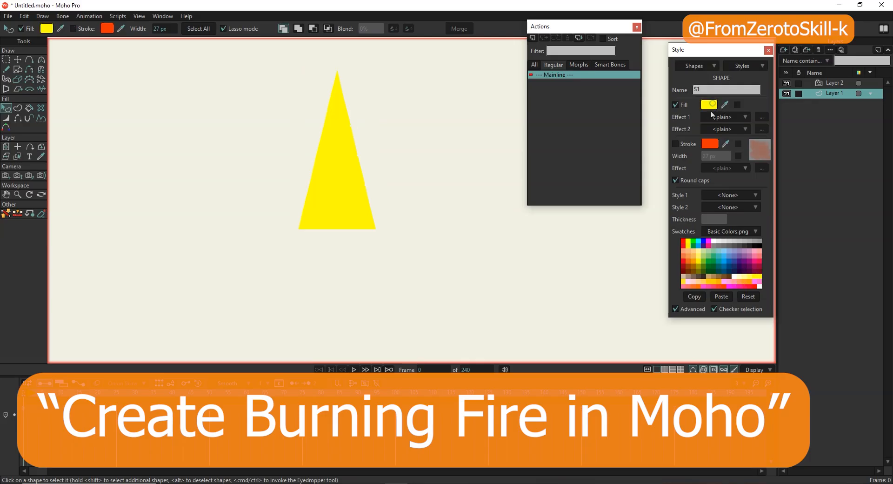
pyautogui.click(638, 281)
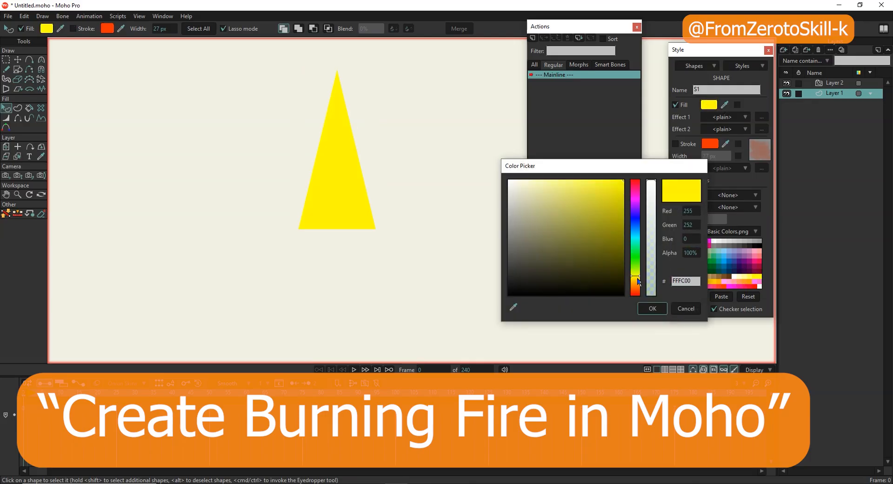
pyautogui.click(649, 314)
pyautogui.click(469, 296)
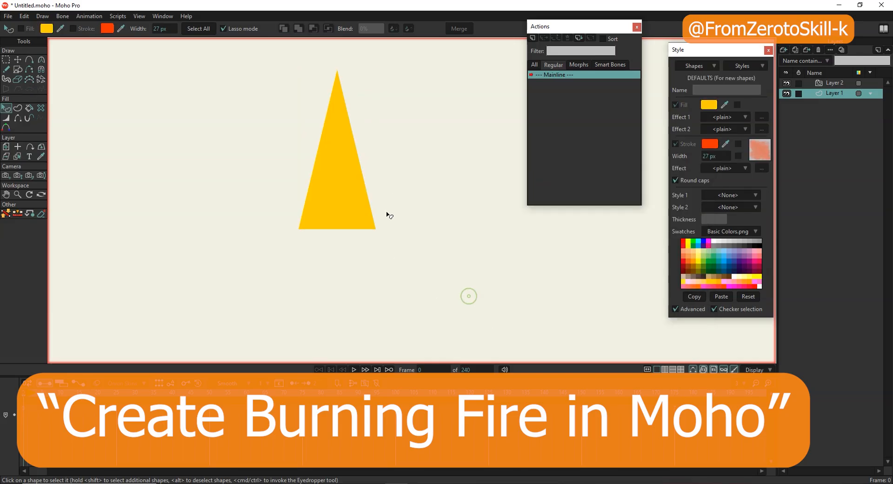
# Select all points of the triangle and split its edges twice
pyautogui.moveTo(380, 220); pyautogui.dragTo(361, 247)
pyautogui.click(6, 60)
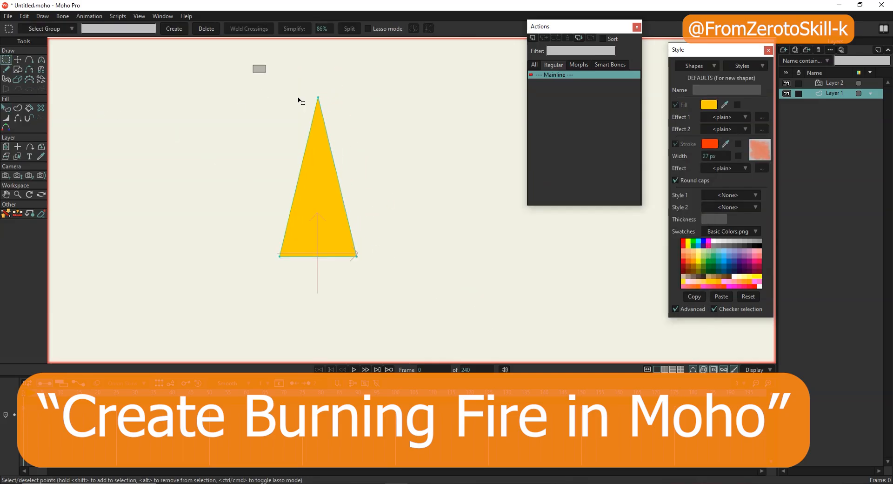
pyautogui.moveTo(298, 98); pyautogui.dragTo(386, 280)
pyautogui.click(347, 29)
pyautogui.click(348, 29)
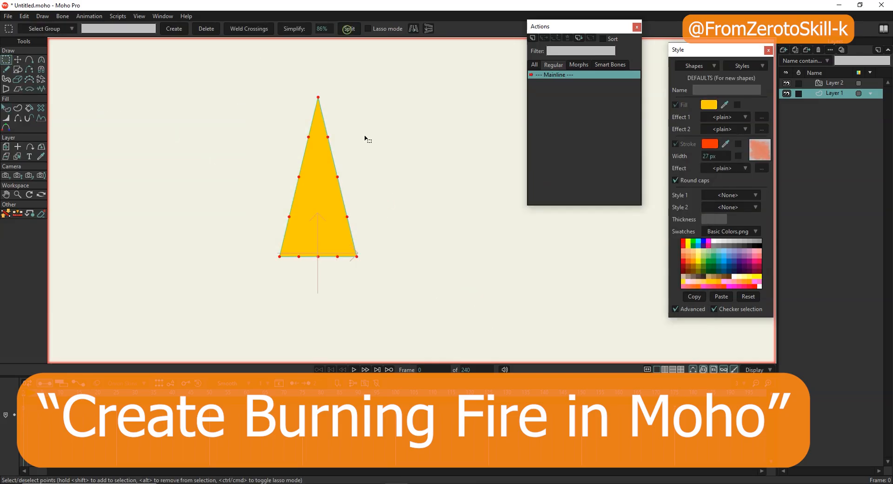
# With the Magnet tool at radius 0.035, reshape the triangle into a flame with a central peak and a spike on each side
pyautogui.click(40, 70)
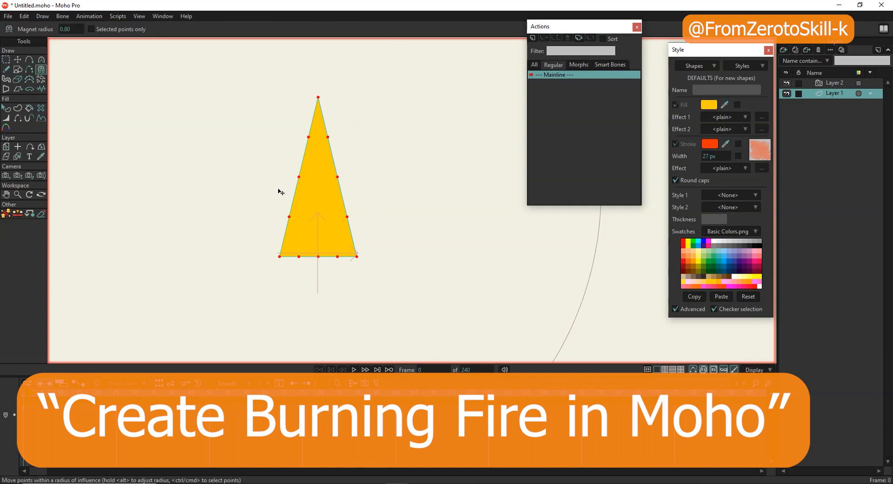
pyautogui.moveTo(327, 190); pyautogui.dragTo(226, 178)
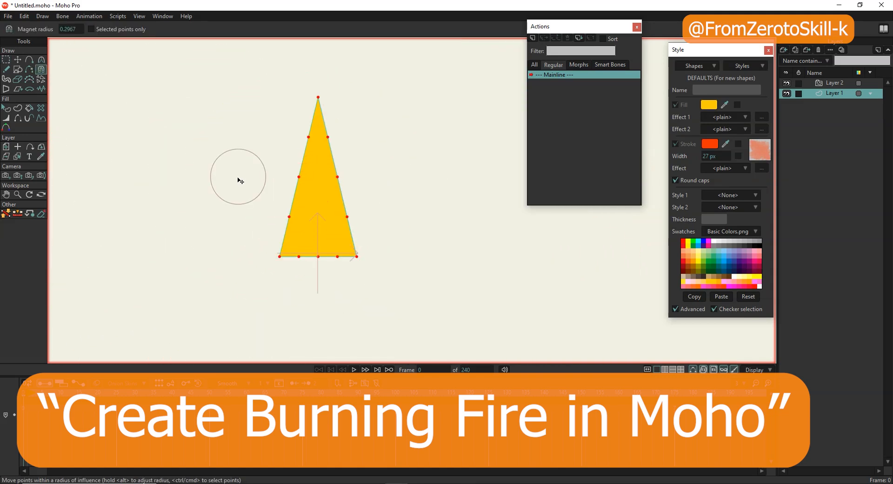
pyautogui.moveTo(276, 212); pyautogui.dragTo(298, 194)
pyautogui.moveTo(304, 137); pyautogui.dragTo(334, 126)
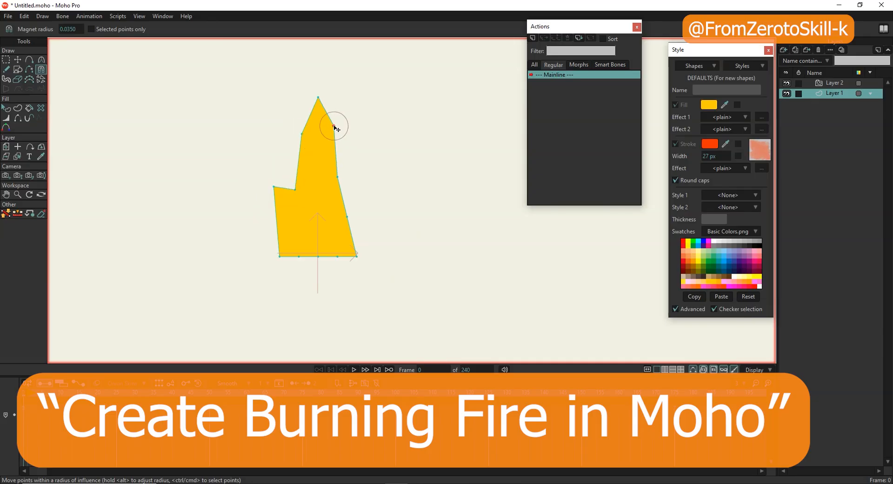
pyautogui.moveTo(318, 97); pyautogui.dragTo(312, 91)
pyautogui.moveTo(333, 173); pyautogui.dragTo(332, 185)
pyautogui.moveTo(345, 220); pyautogui.dragTo(377, 170)
pyautogui.moveTo(332, 192); pyautogui.dragTo(337, 220)
pyautogui.moveTo(295, 190); pyautogui.dragTo(295, 202)
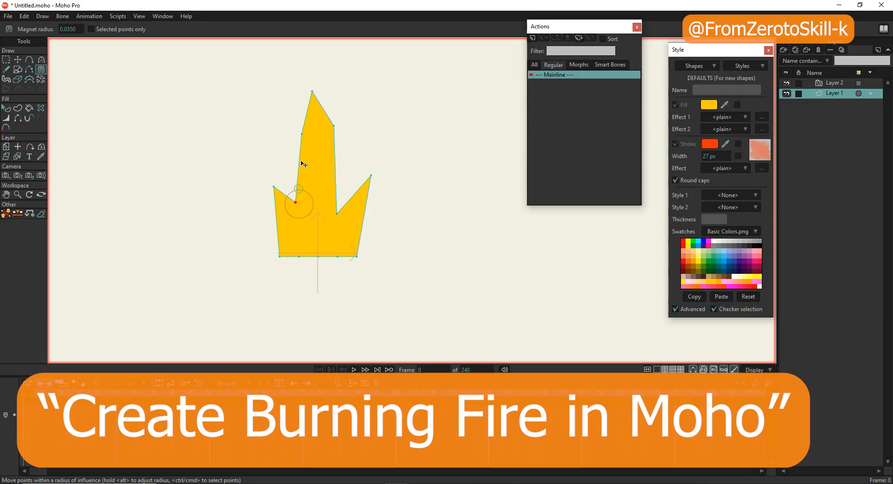
pyautogui.moveTo(302, 135); pyautogui.dragTo(305, 141)
# Select the flame's points above the base and split the segments between them
pyautogui.click(6, 59)
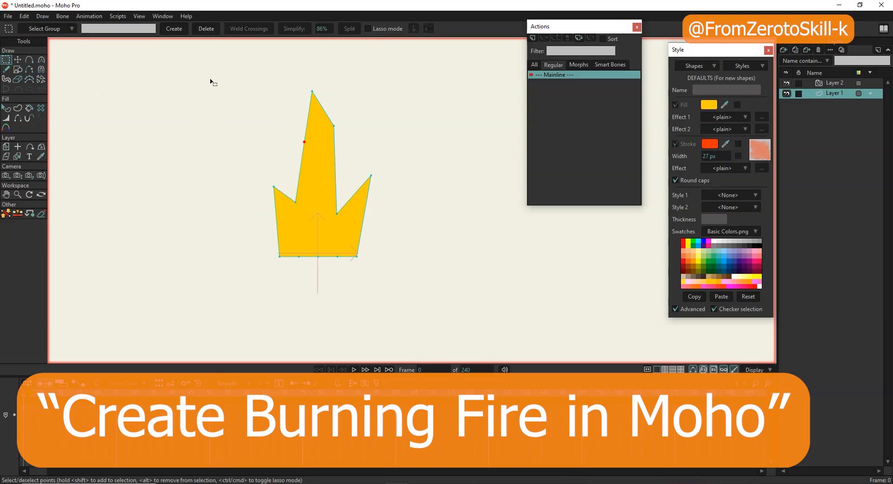
pyautogui.moveTo(211, 82); pyautogui.dragTo(421, 233)
pyautogui.click(349, 28)
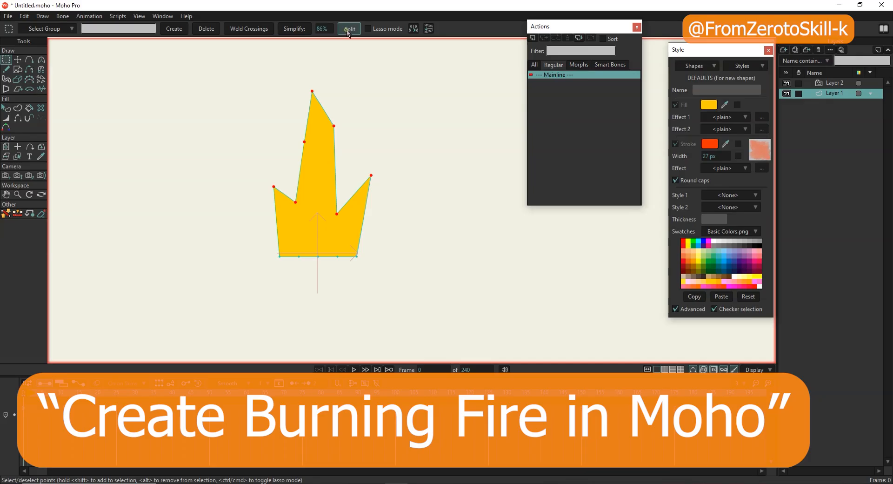
# Move the flame's edge and base points with the Magnet tool to form extra jagged tips and a tapered, uneven base
pyautogui.click(41, 69)
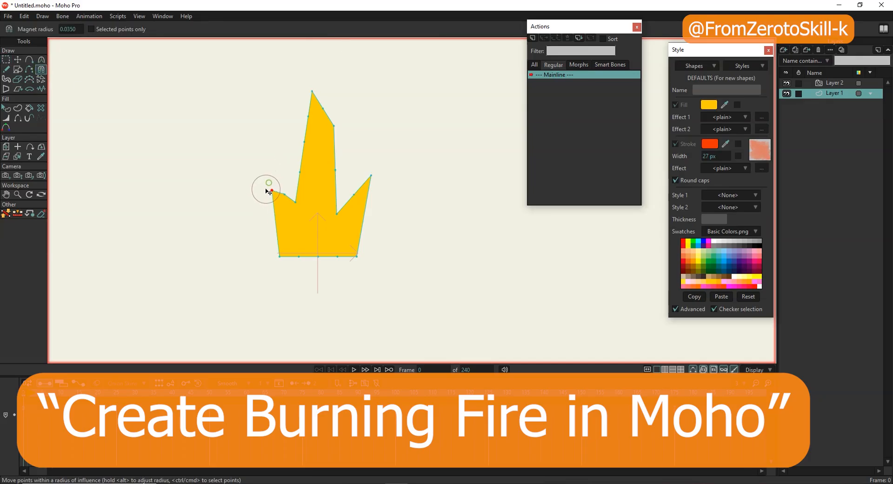
pyautogui.moveTo(305, 169); pyautogui.dragTo(338, 96)
pyautogui.moveTo(343, 217); pyautogui.dragTo(333, 254)
pyautogui.moveTo(370, 182); pyautogui.dragTo(351, 142)
pyautogui.moveTo(356, 196); pyautogui.dragTo(343, 104)
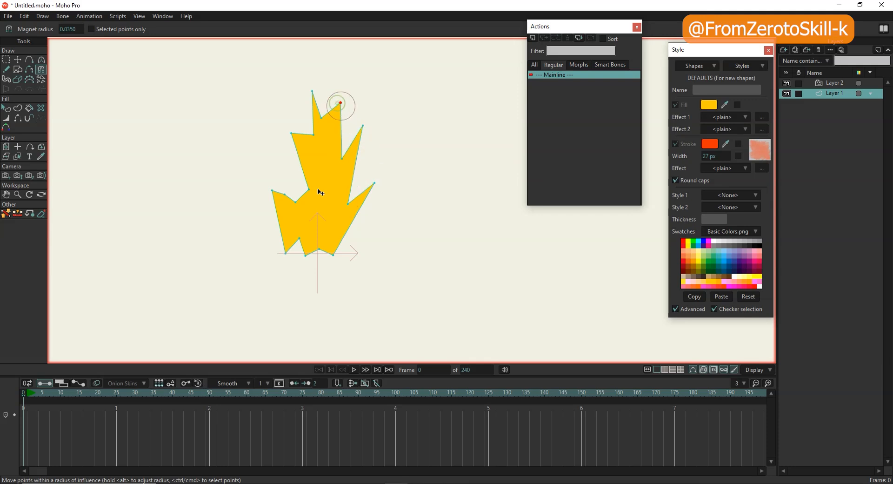
pyautogui.moveTo(284, 192); pyautogui.dragTo(273, 183)
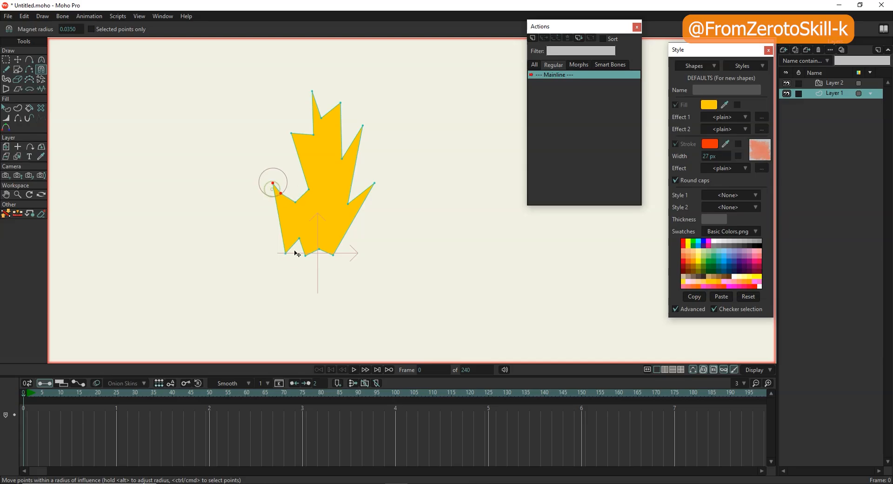
pyautogui.moveTo(285, 254); pyautogui.dragTo(290, 255)
pyautogui.moveTo(299, 241); pyautogui.dragTo(301, 249)
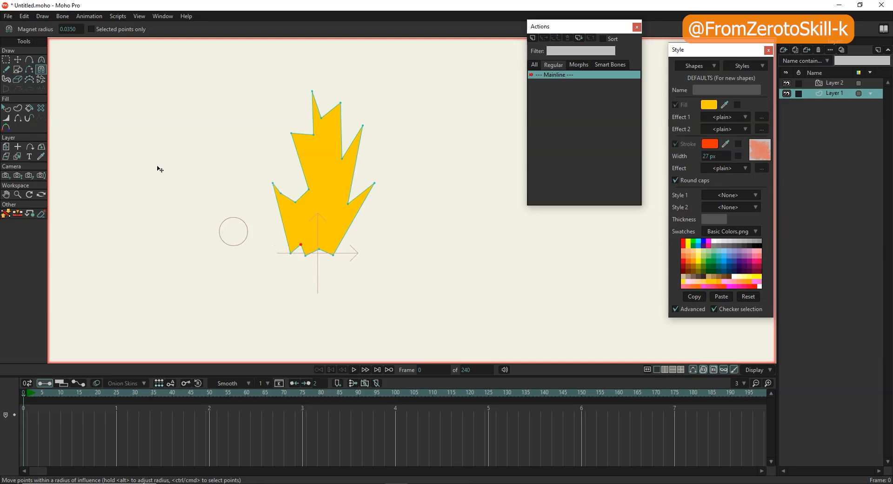
# Select all points of the jagged flame shape
pyautogui.click(5, 60)
pyautogui.moveTo(181, 60); pyautogui.dragTo(414, 315)
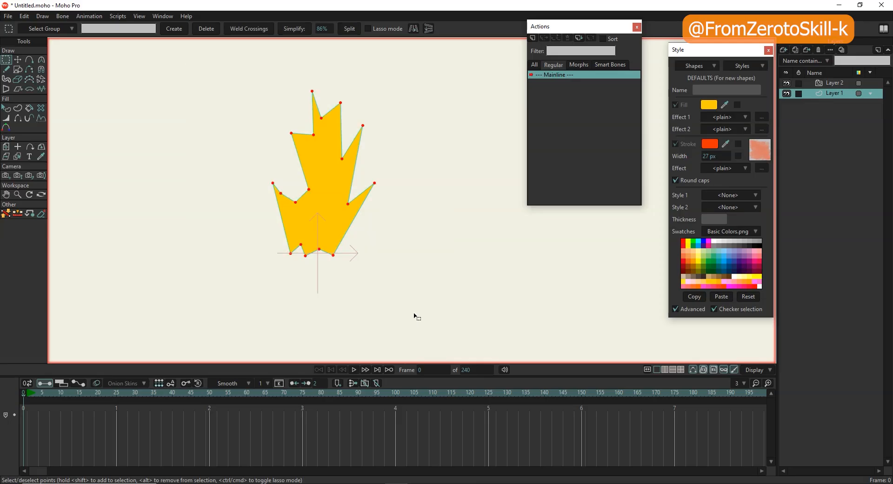
# Try the Wavy warp script on the flame with a 120-frame duration and amplitude 4, preview it, and undo it
pyautogui.click(117, 16)
pyautogui.moveTo(139, 143)
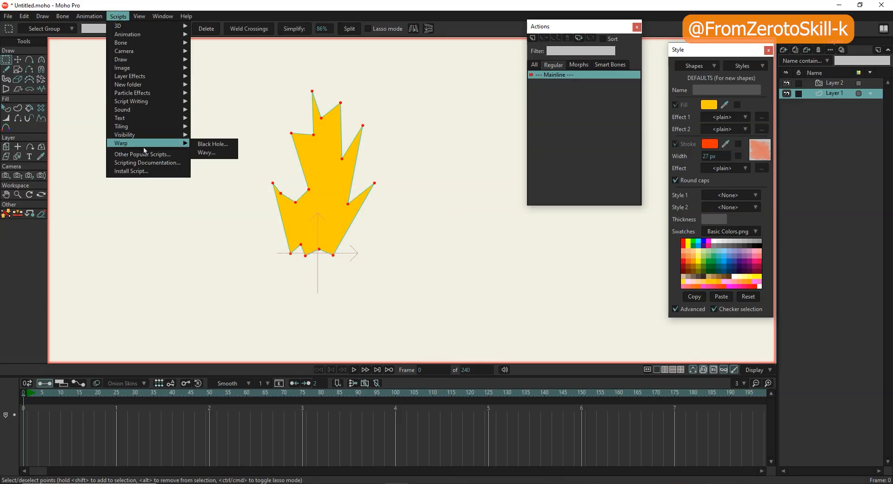
pyautogui.click(208, 153)
pyautogui.click(438, 256)
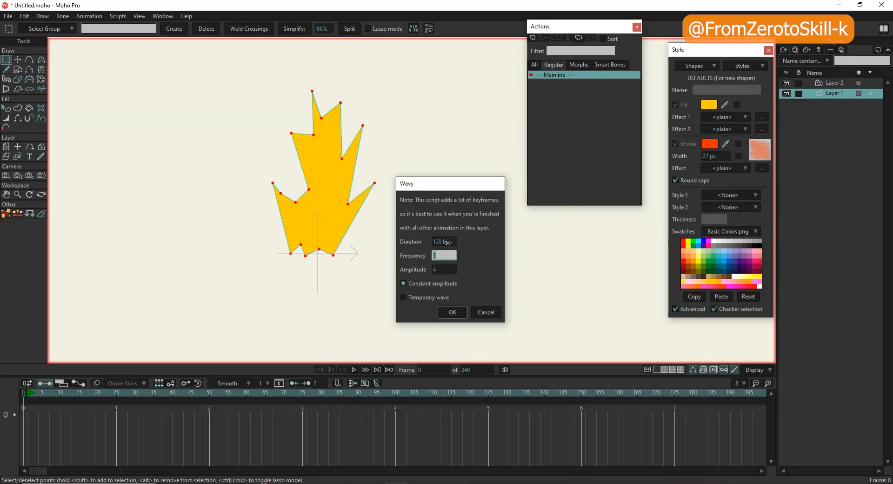
pyautogui.click(456, 317)
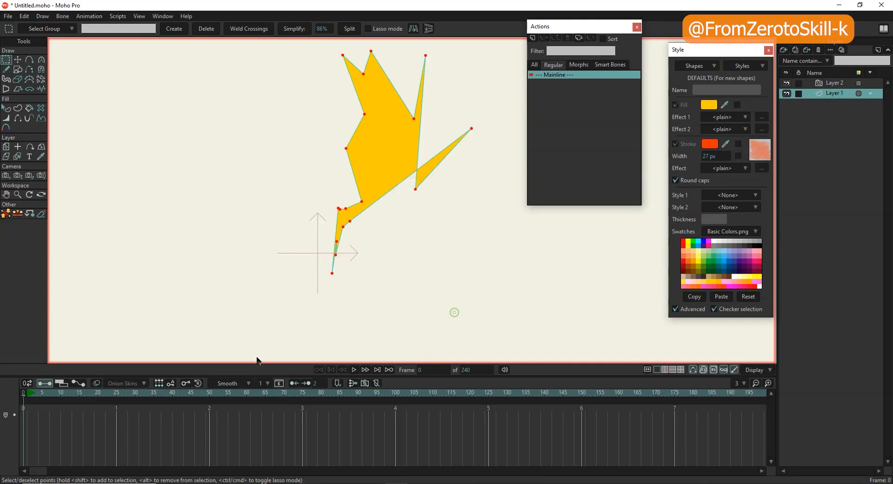
pyautogui.click(355, 369)
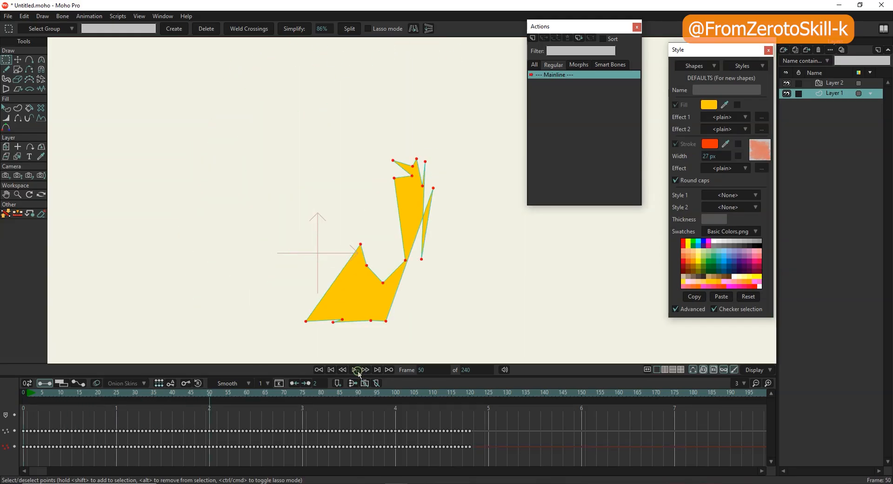
pyautogui.hotkey('ctrl', 'z')
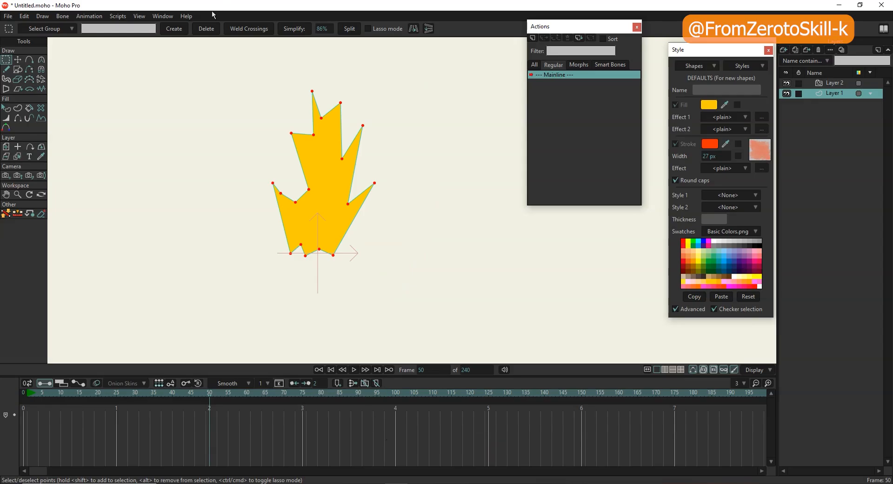
# Apply the Wavy warp script to the flame with duration 120 fr, frequency 2 and amplitude 2, and preview the motion
pyautogui.click(127, 18)
pyautogui.moveTo(146, 146)
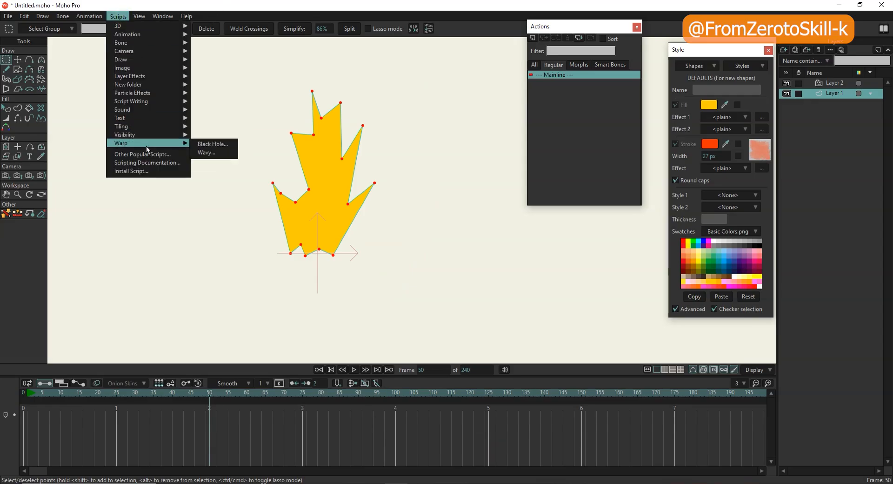
pyautogui.click(221, 155)
pyautogui.click(437, 255)
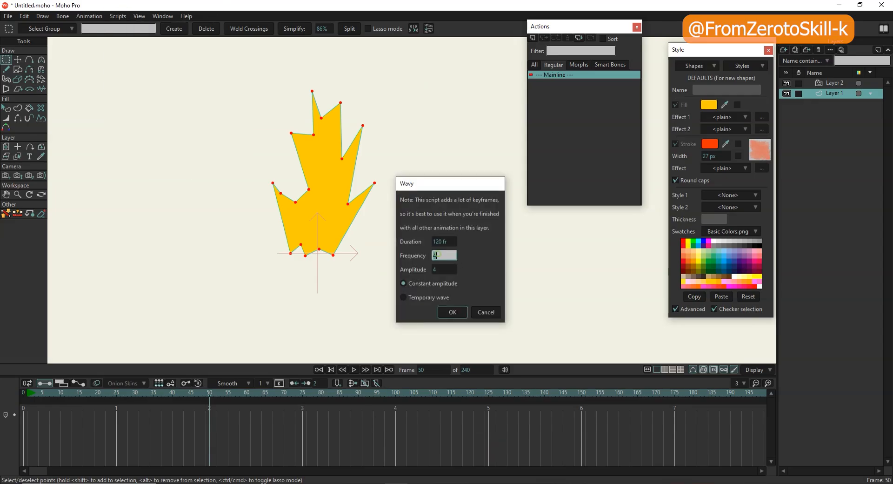
pyautogui.click(440, 270)
pyautogui.click(450, 311)
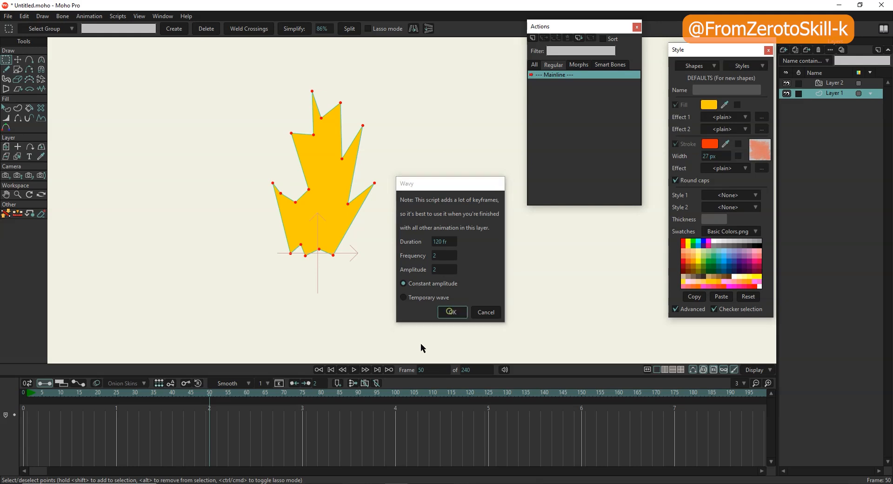
pyautogui.click(353, 369)
pyautogui.click(353, 369)
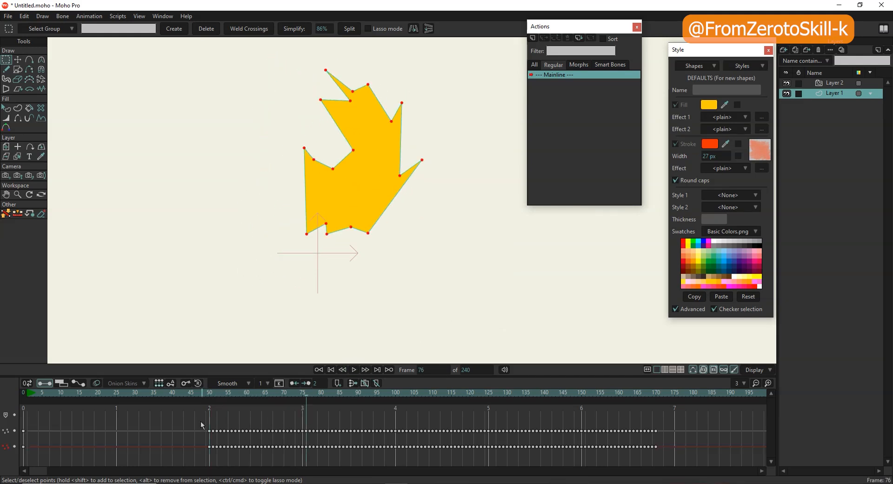
# Shift all the wave keyframes to the start of the timeline, play the animation, and rewind it
pyautogui.moveTo(200, 422); pyautogui.dragTo(723, 457)
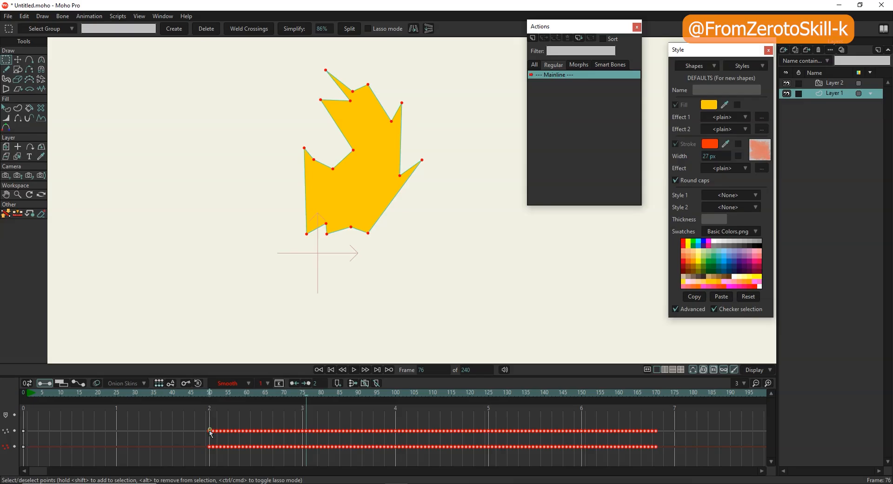
pyautogui.moveTo(21, 434); pyautogui.dragTo(21, 433)
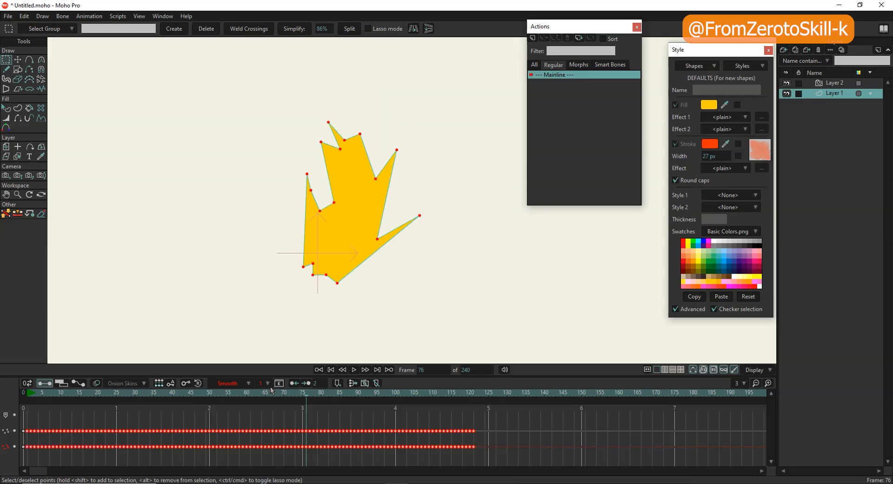
pyautogui.click(353, 370)
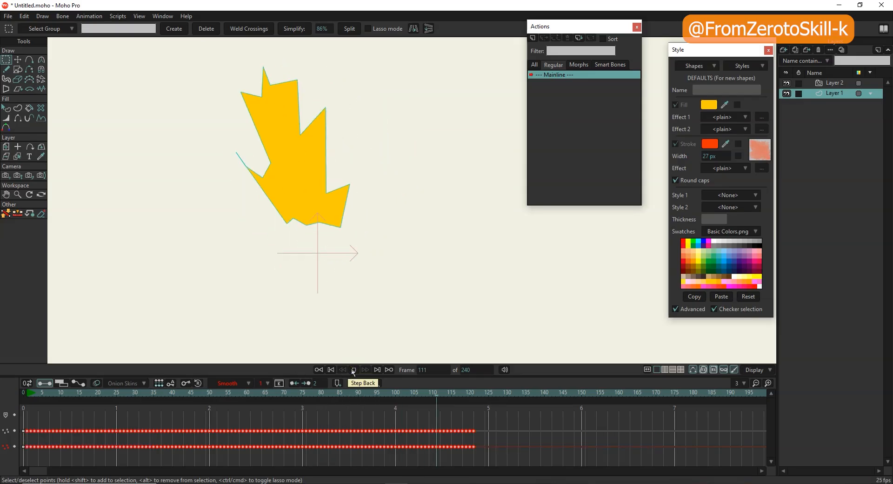
pyautogui.click(353, 370)
pyautogui.click(331, 369)
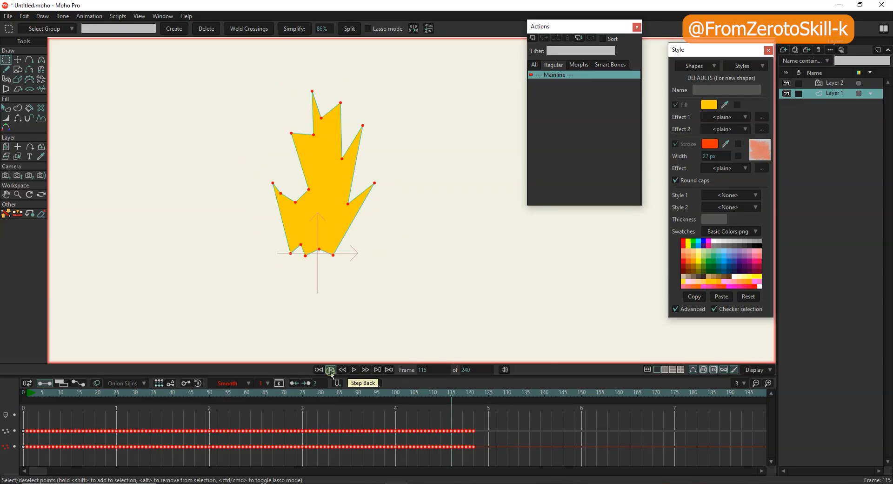
# Set the blur radius of flame Layer 1 to 6 px in its layer settings
pyautogui.doubleClick(827, 97)
pyautogui.moveTo(431, 151); pyautogui.dragTo(450, 151)
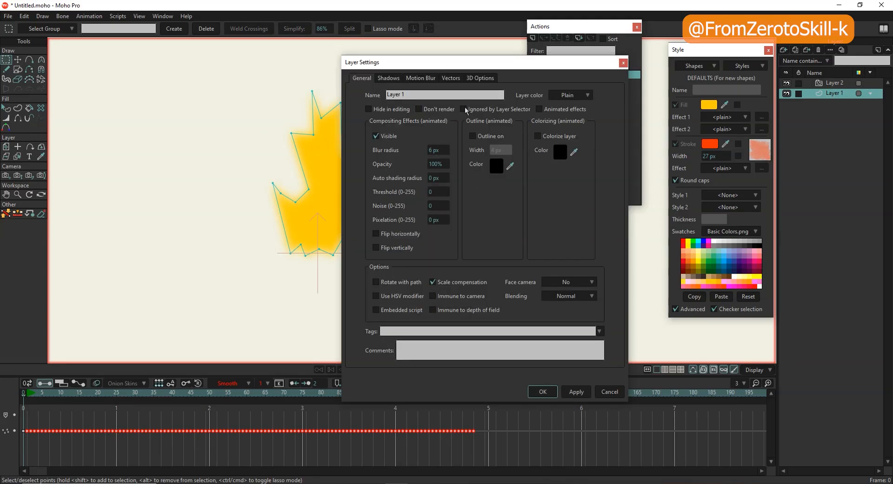
pyautogui.moveTo(438, 66); pyautogui.dragTo(537, 81)
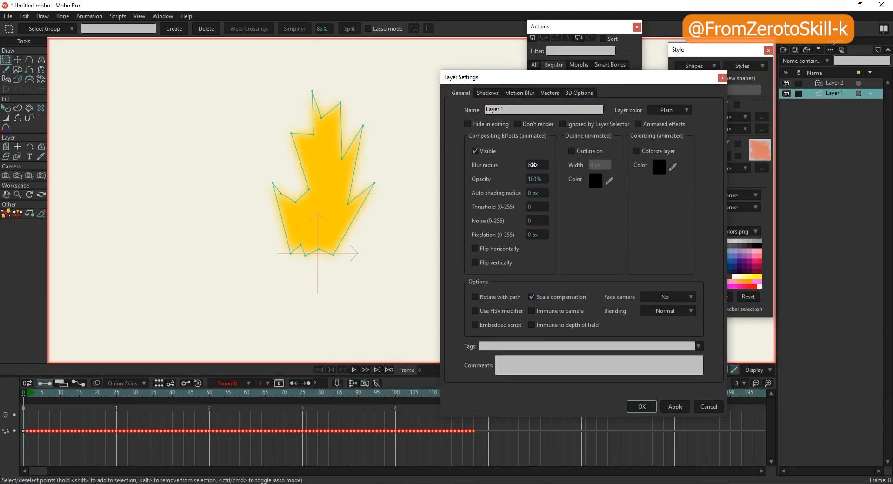
pyautogui.click(642, 406)
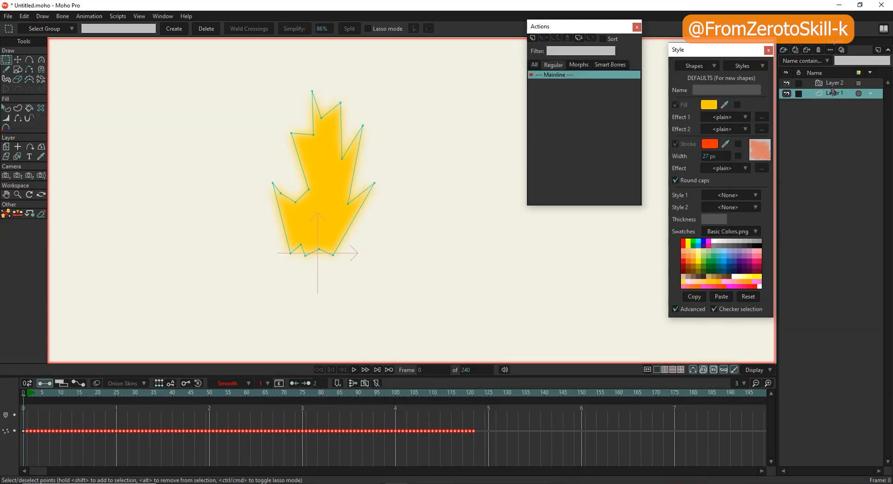
# Nest flame Layer 1 inside particle Layer 2, play the particle animation, and rewind it
pyautogui.moveTo(832, 90); pyautogui.dragTo(831, 83)
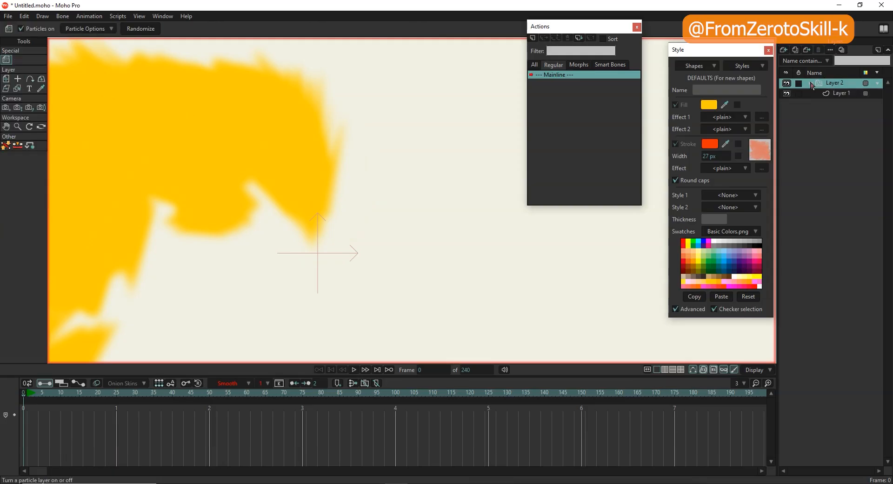
pyautogui.click(810, 83)
pyautogui.click(356, 369)
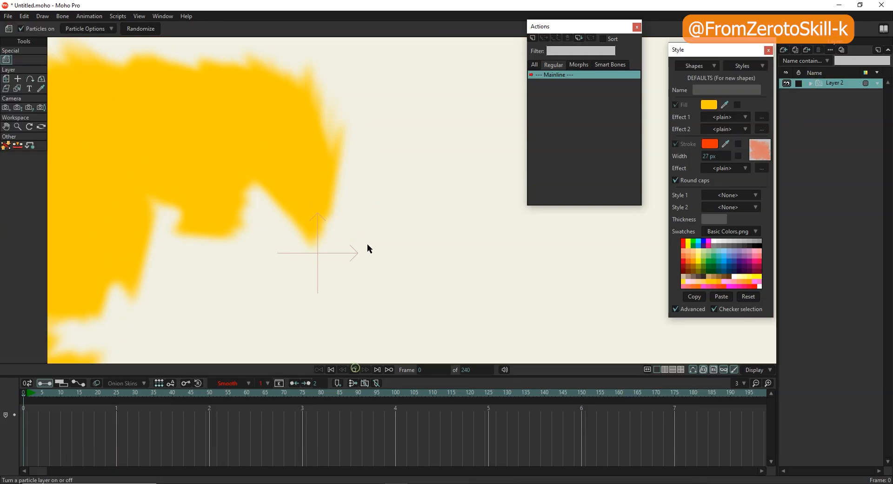
pyautogui.click(331, 371)
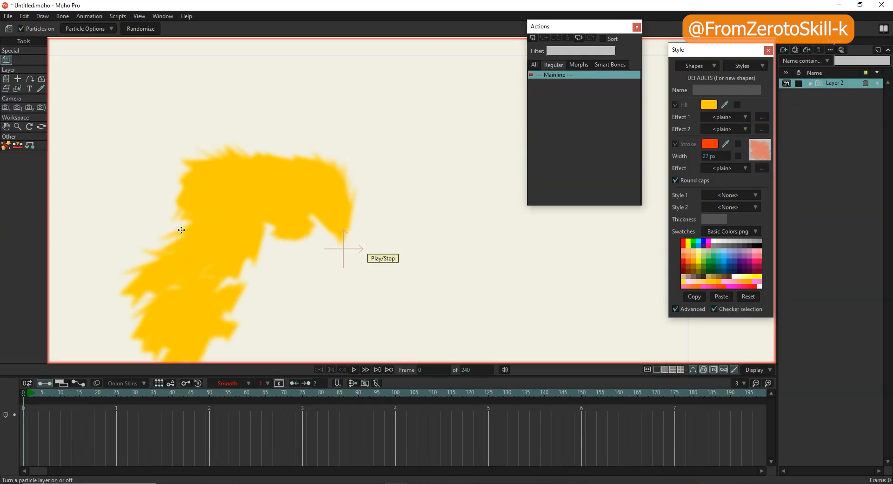
# Set Layer 2's particle acceleration rate to 0, with direction 85.6° and acceleration angle 85.4°
pyautogui.click(78, 29)
pyautogui.click(180, 209)
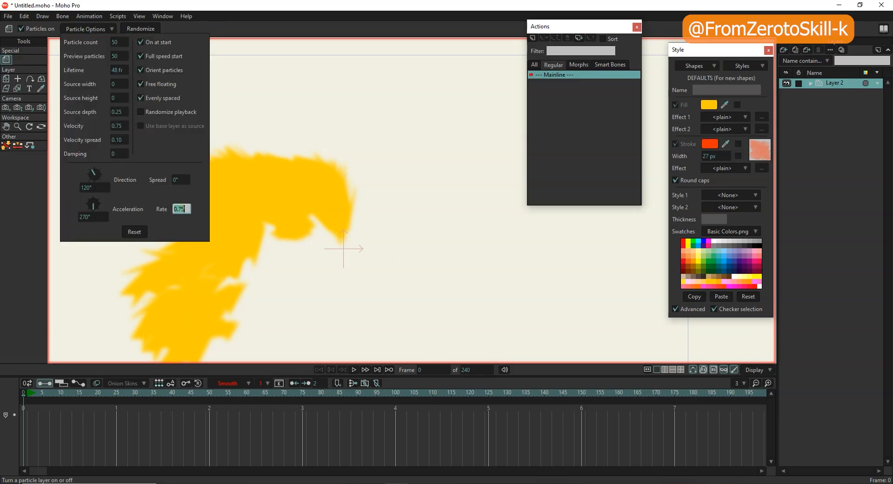
pyautogui.moveTo(94, 175)
pyautogui.mouseDown()
pyautogui.moveTo(91, 204)
pyautogui.moveTo(94, 191)
pyautogui.mouseUp()
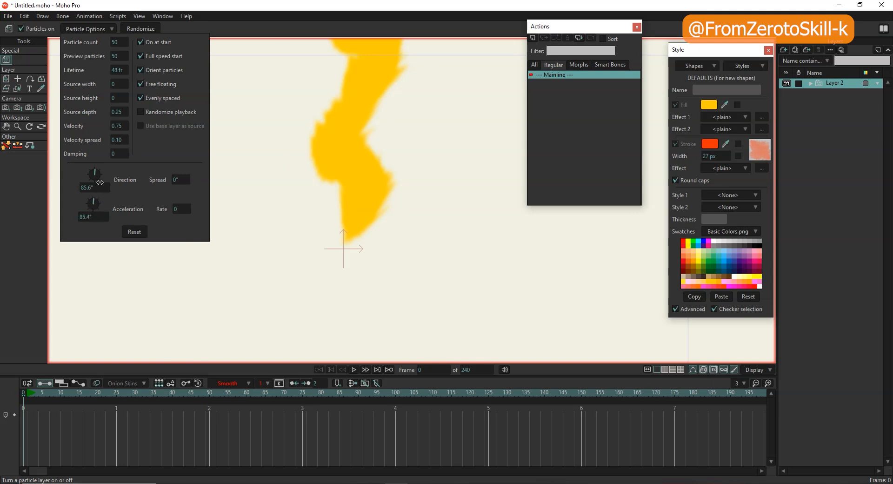
# Set the particles' velocity spread, velocity and source depth to 0, and their lifetime to 100 fr
pyautogui.click(118, 139)
pyautogui.write('0')
pyautogui.click(120, 126)
pyautogui.write('0')
pyautogui.click(120, 111)
pyautogui.write('0')
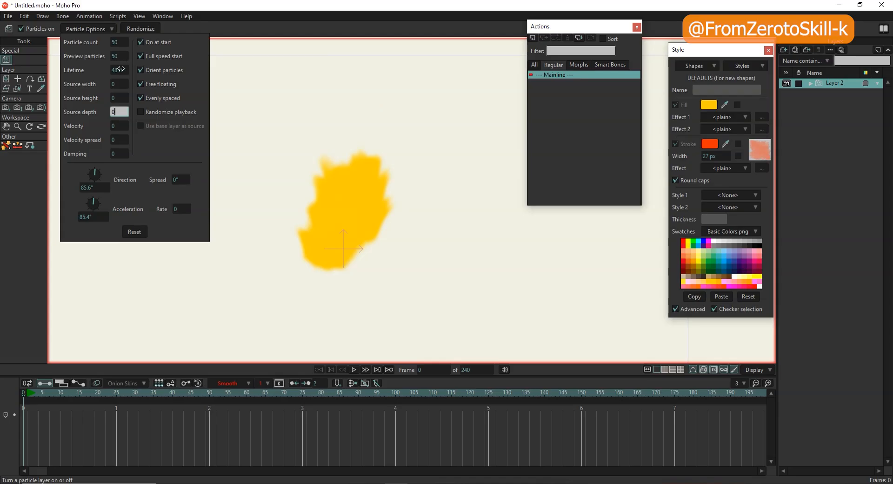
pyautogui.click(120, 69)
pyautogui.write('100')
pyautogui.press('Return')
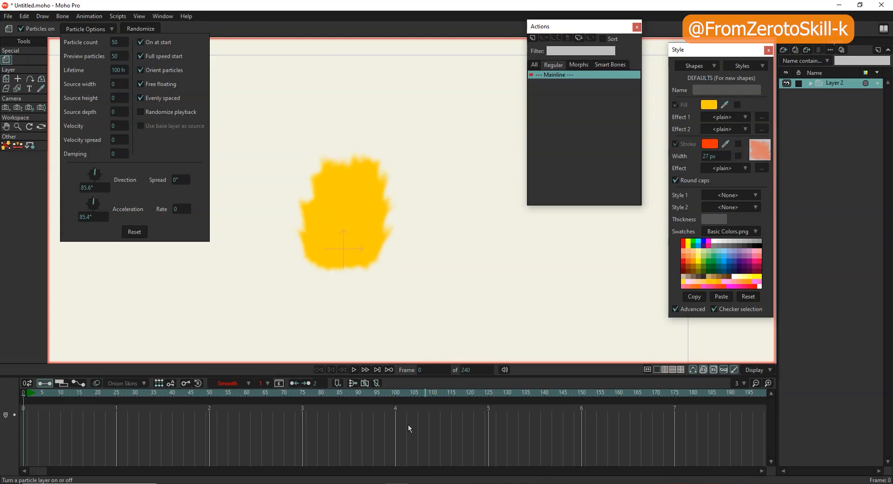
# Turn off Orient particles, Free floating, Evenly spaced and Full speed start for the particles, and preview the animation
pyautogui.click(354, 370)
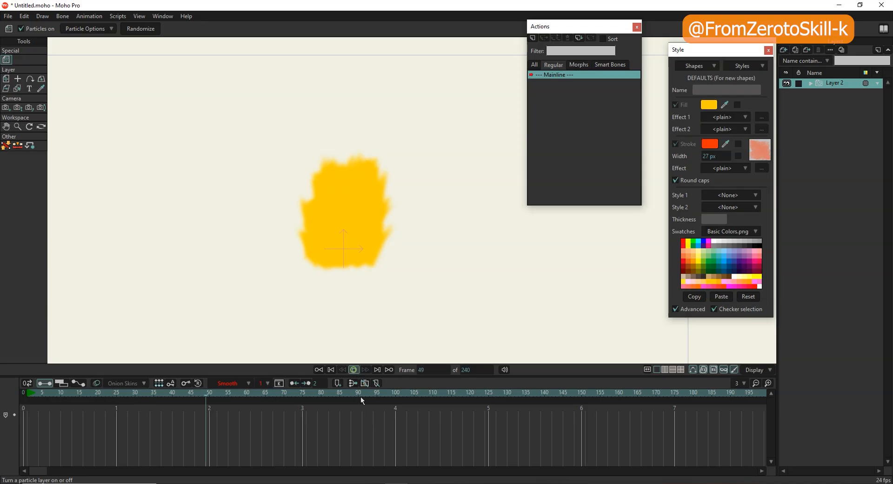
pyautogui.click(77, 29)
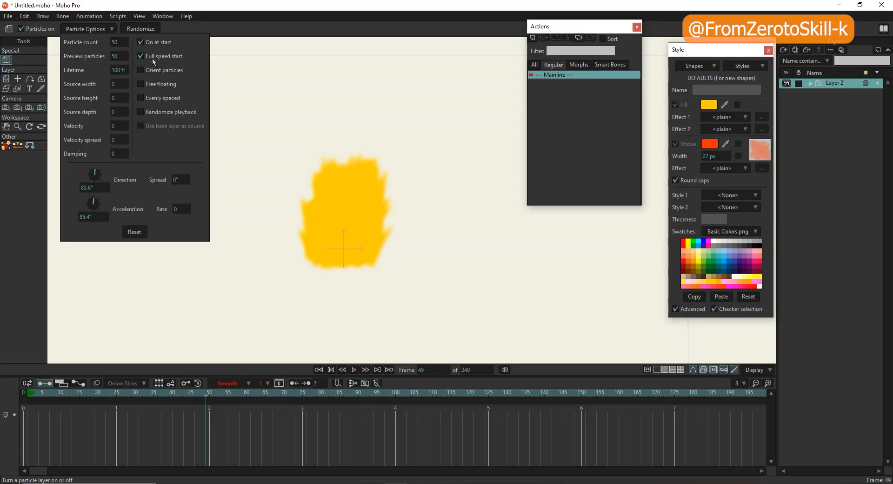
pyautogui.click(345, 370)
pyautogui.click(352, 369)
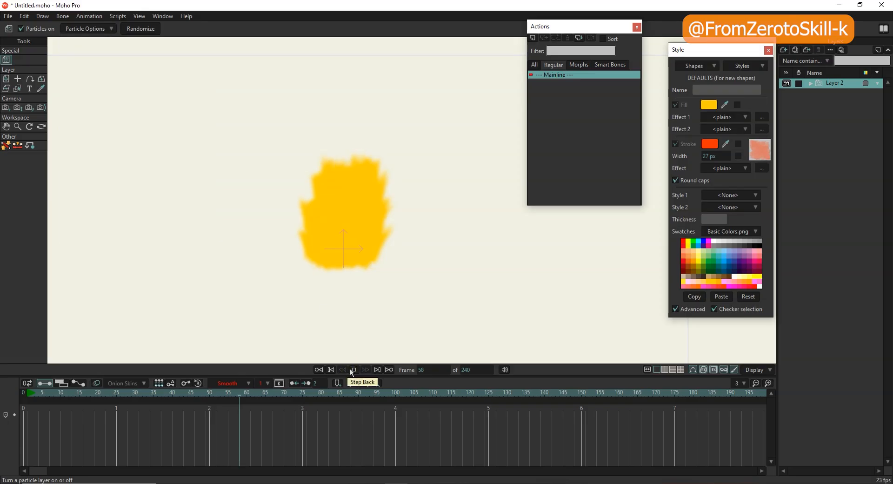
pyautogui.click(332, 370)
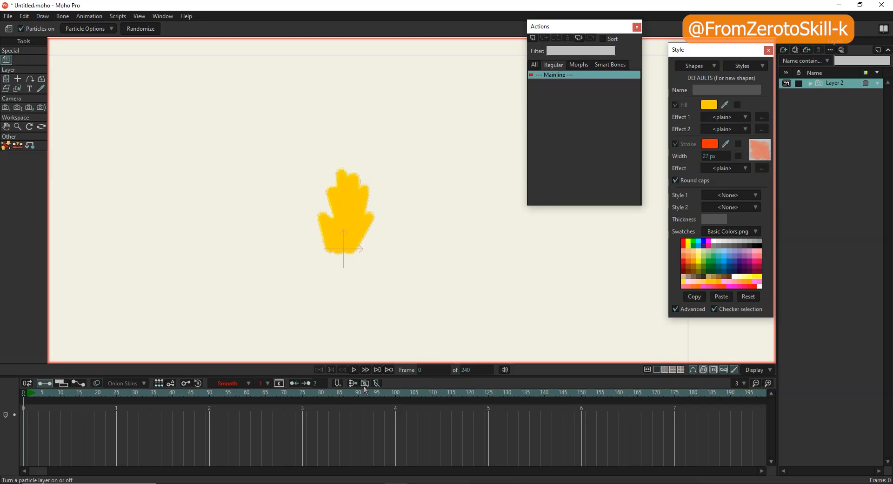
pyautogui.click(353, 370)
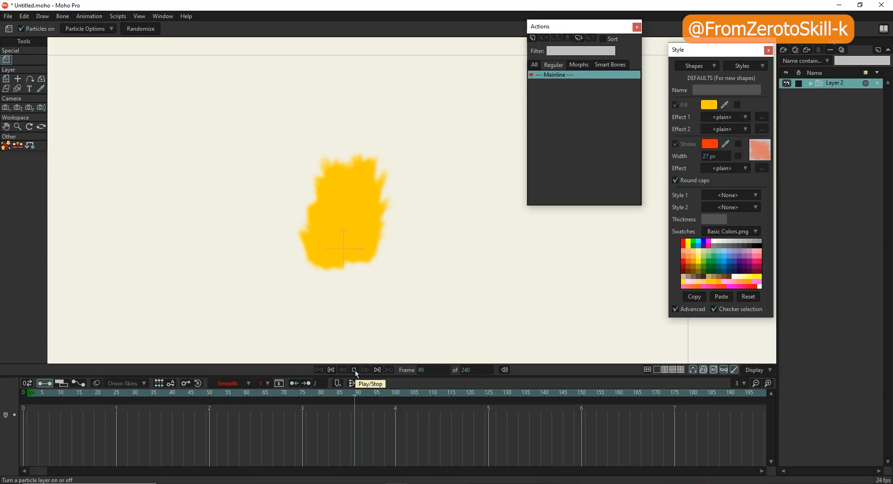
pyautogui.click(354, 370)
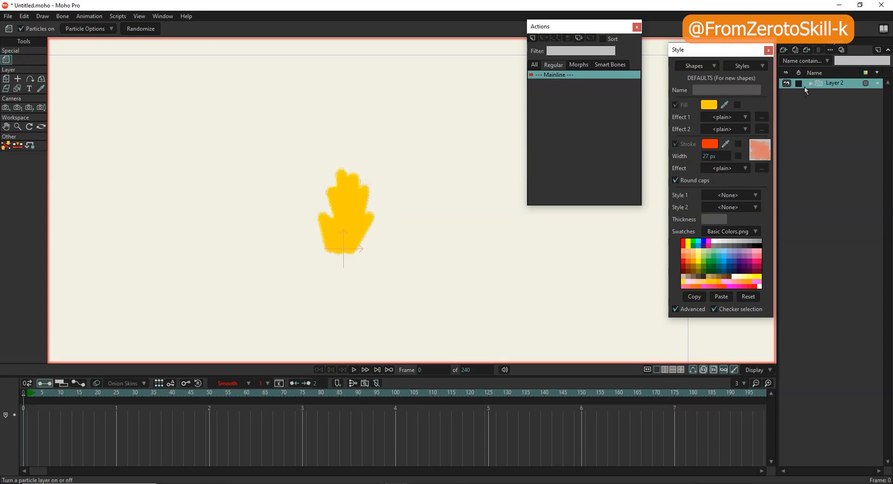
# Animate the scale of Layer 1 from a very small flame at frame 0 to 115.5% at frame 11
pyautogui.click(811, 84)
pyautogui.click(835, 93)
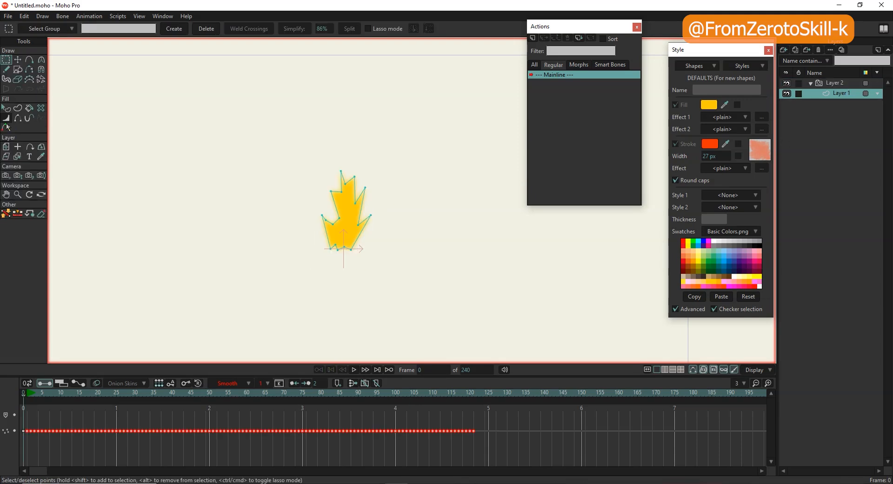
pyautogui.click(6, 147)
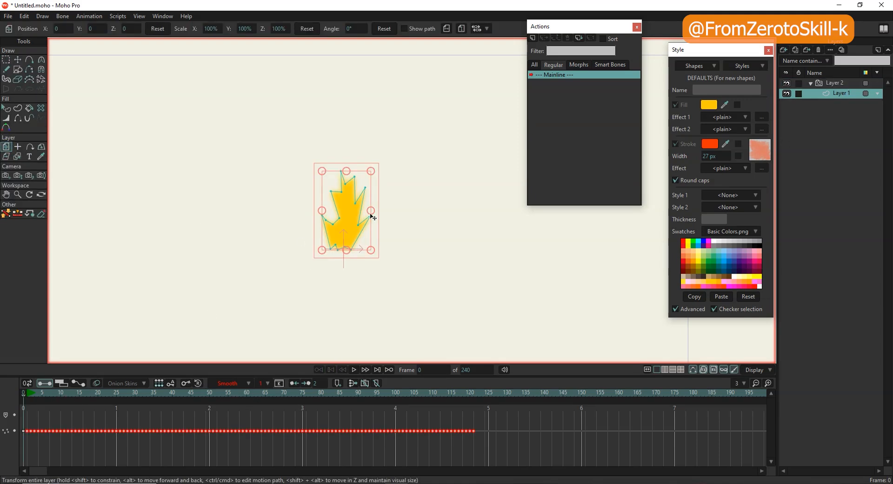
pyautogui.moveTo(370, 171)
pyautogui.mouseDown()
pyautogui.moveTo(354, 222)
pyautogui.moveTo(370, 180)
pyautogui.mouseUp()
pyautogui.click(61, 393)
# Move Layer 1 upward to Y 0.3864 at frame 121, and play the particle animation with Layer 2 selected
pyautogui.click(473, 394)
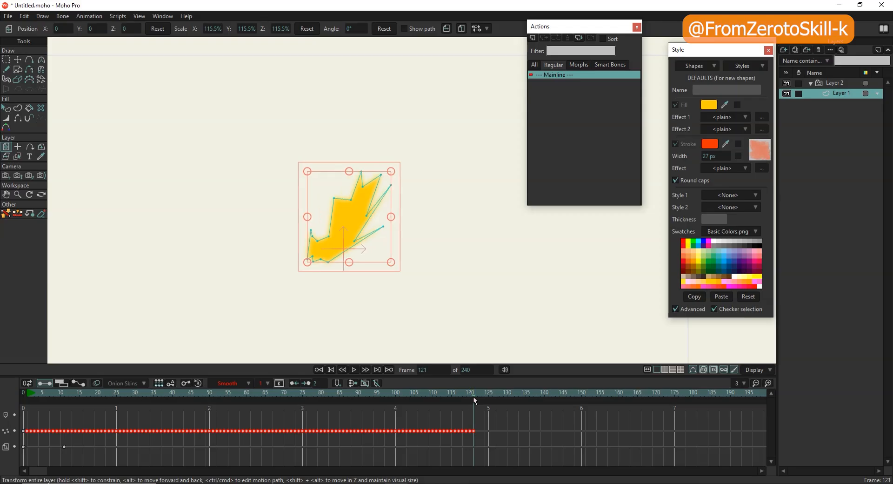
pyautogui.moveTo(344, 215); pyautogui.dragTo(343, 143)
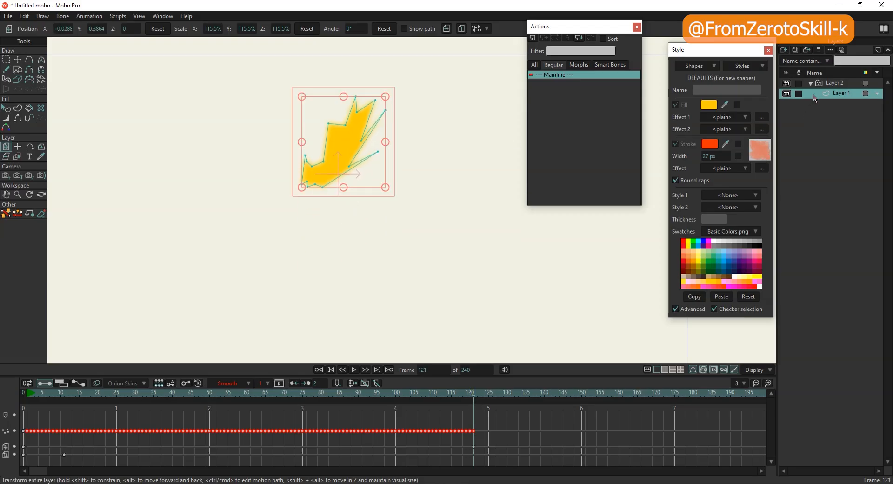
pyautogui.click(832, 85)
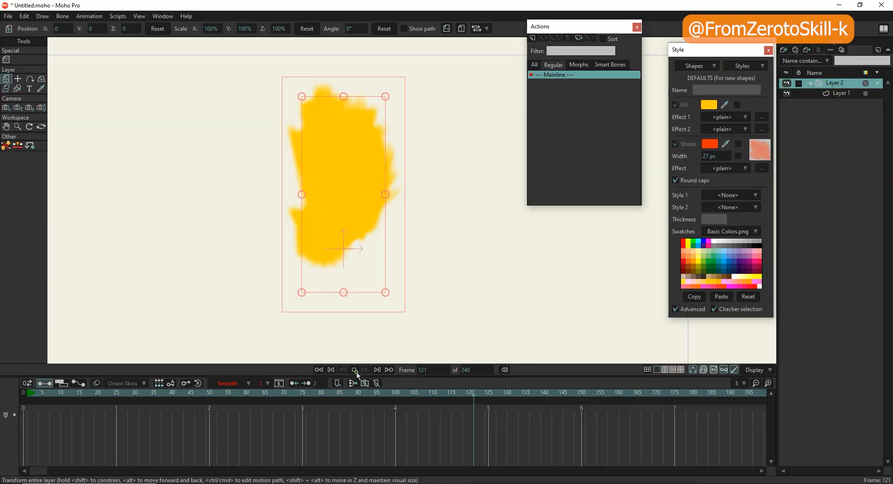
pyautogui.click(356, 371)
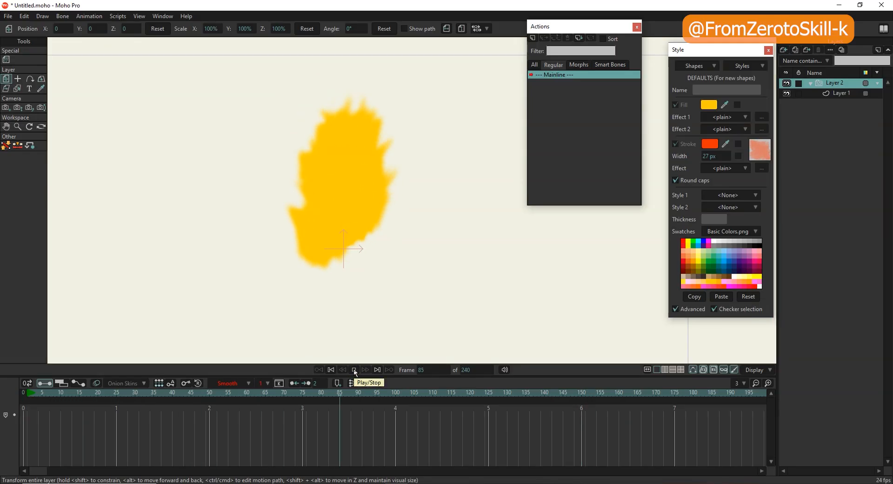
pyautogui.click(354, 369)
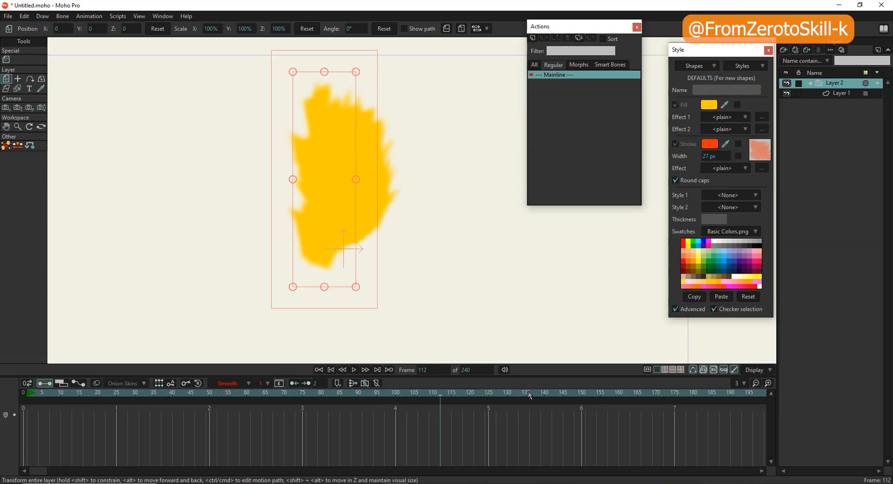
# Set the animation's end frame to 139, play it, and rewind to the start
pyautogui.click(515, 393)
pyautogui.keyDown('alt'); pyautogui.rightClick(540, 392); pyautogui.keyUp('alt')
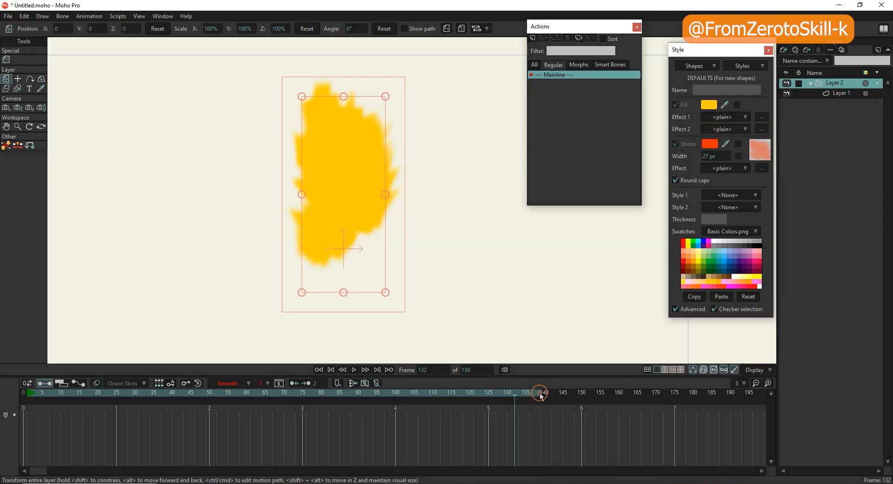
pyautogui.click(354, 370)
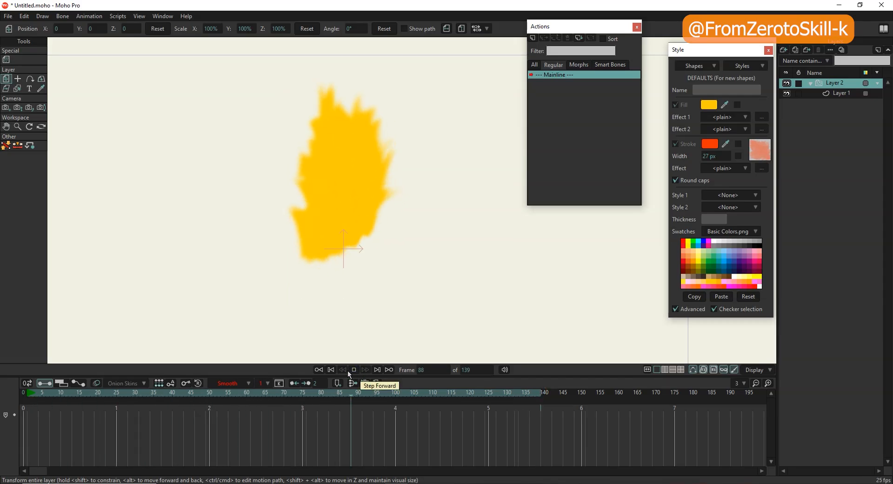
pyautogui.click(333, 369)
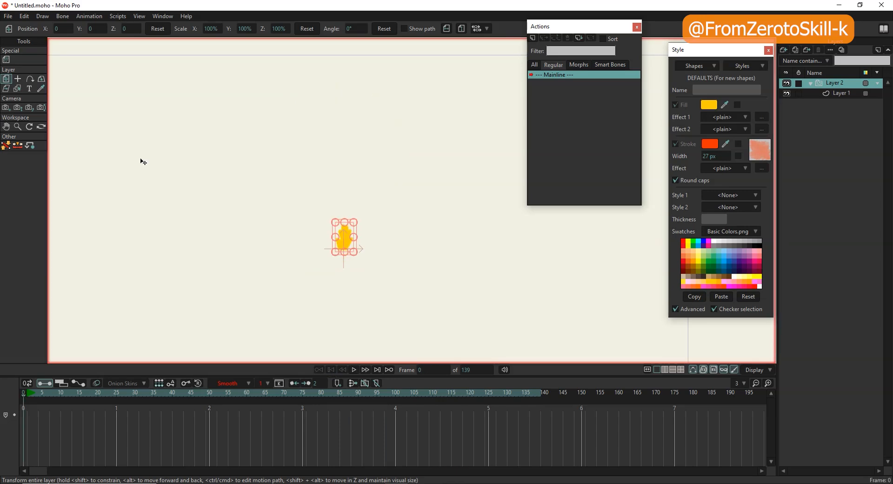
# Set Layer 2's particle lifetime to 50 fr, turn on Full speed start, and play the animation
pyautogui.click(7, 60)
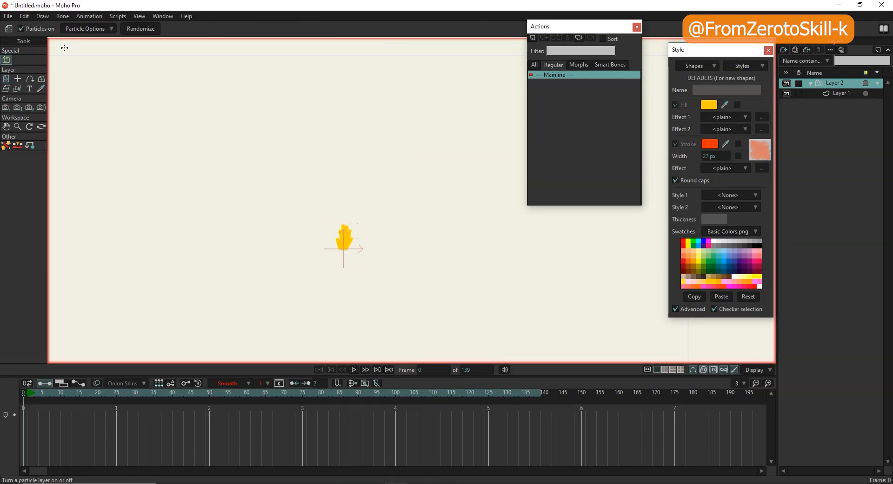
pyautogui.click(86, 29)
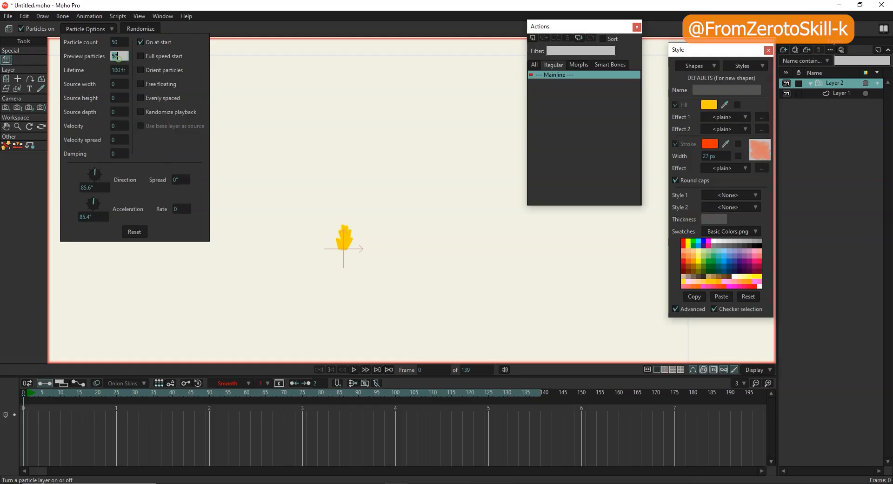
pyautogui.click(119, 69)
pyautogui.write('50')
pyautogui.click(145, 55)
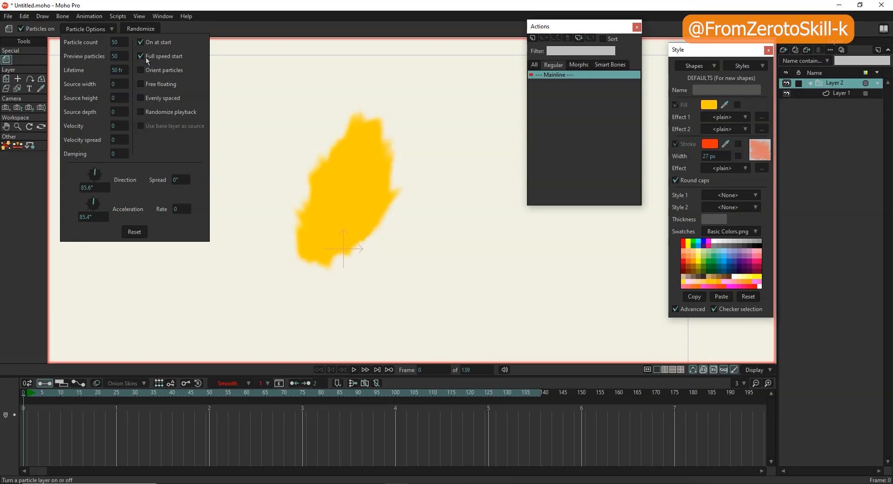
pyautogui.click(356, 369)
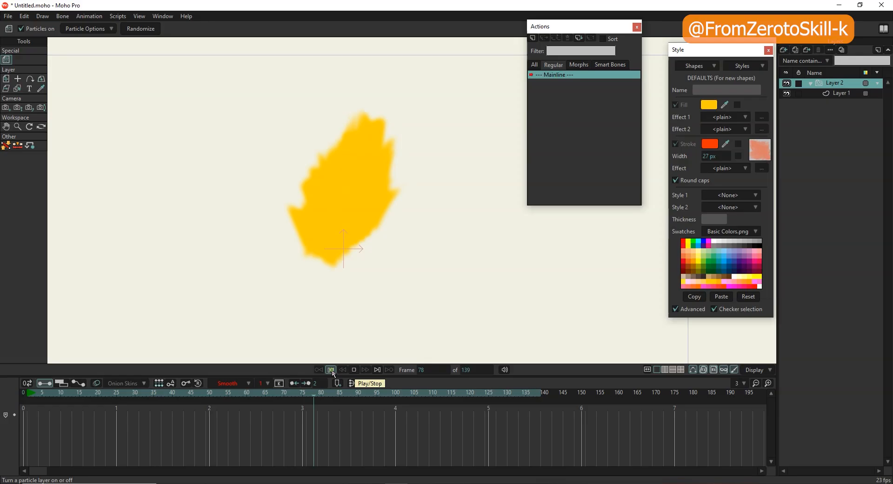
pyautogui.click(354, 370)
pyautogui.click(354, 370)
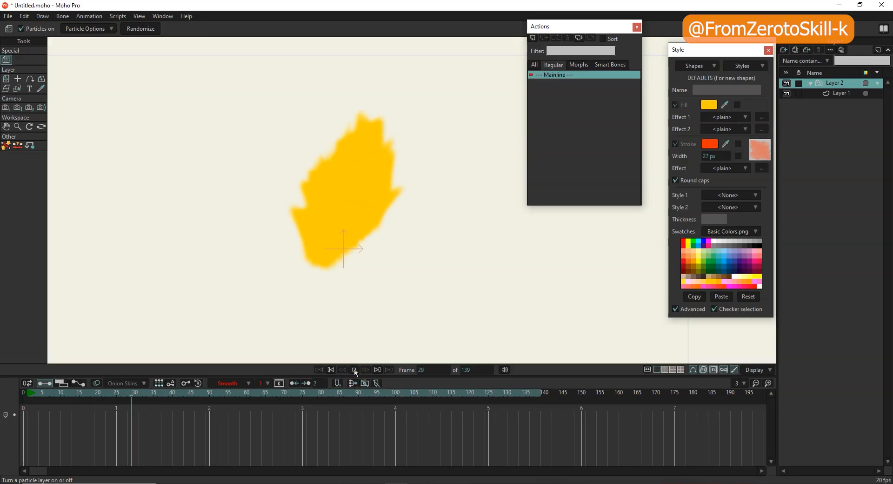
pyautogui.click(354, 369)
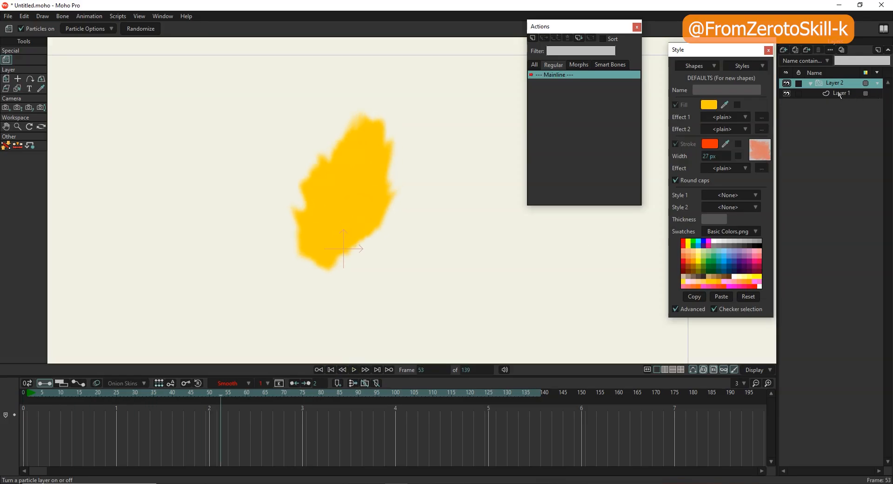
# Raise Layer 1 to about X -0.0432, Y 0.6576 at frame 121
pyautogui.click(839, 95)
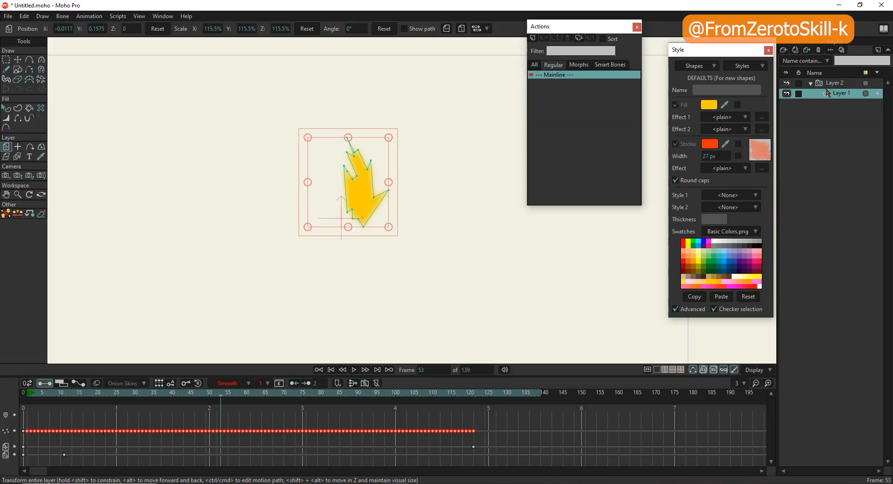
pyautogui.click(470, 394)
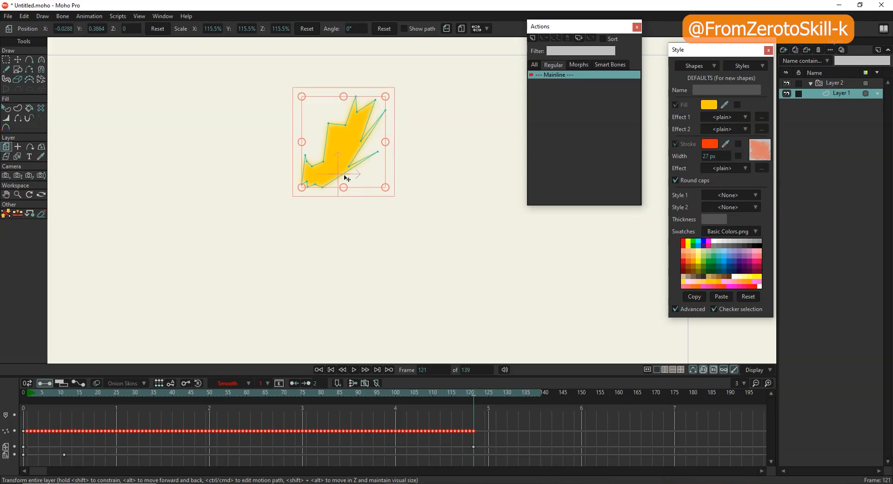
pyautogui.moveTo(345, 178); pyautogui.dragTo(380, 85)
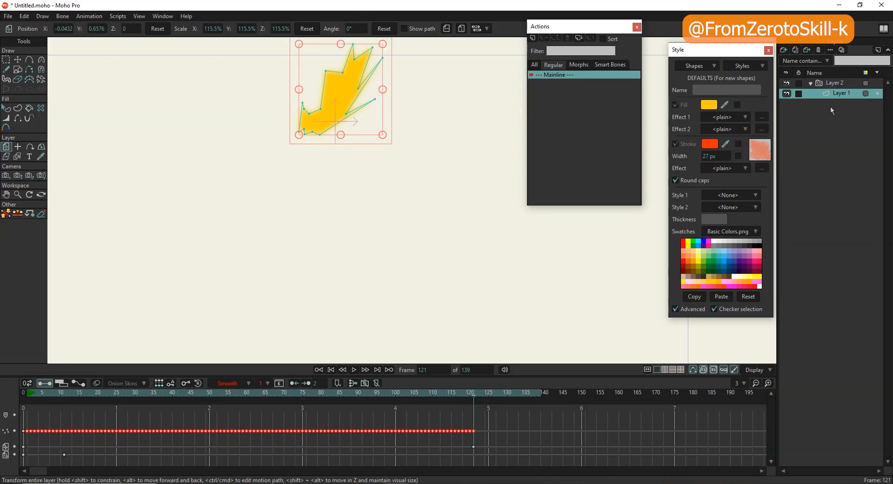
# Play the particle animation with Layer 2 selected, look at its particle settings, and rewind to the start
pyautogui.click(831, 85)
pyautogui.click(6, 59)
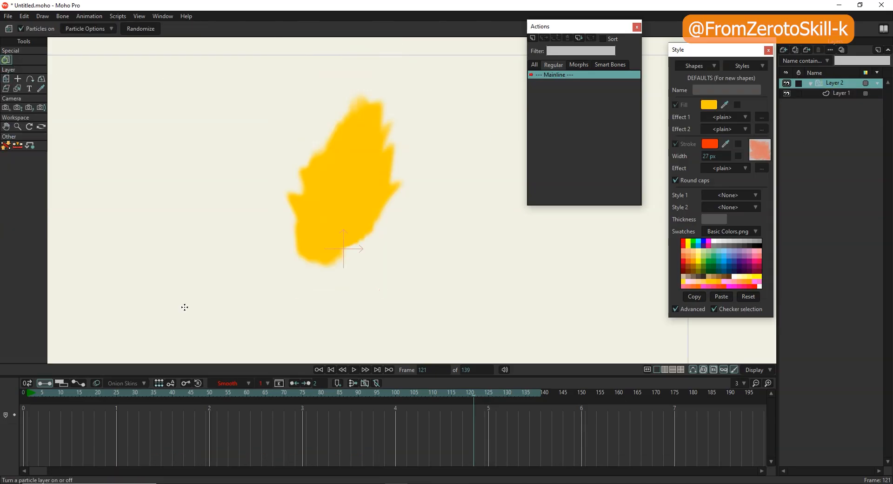
pyautogui.click(353, 369)
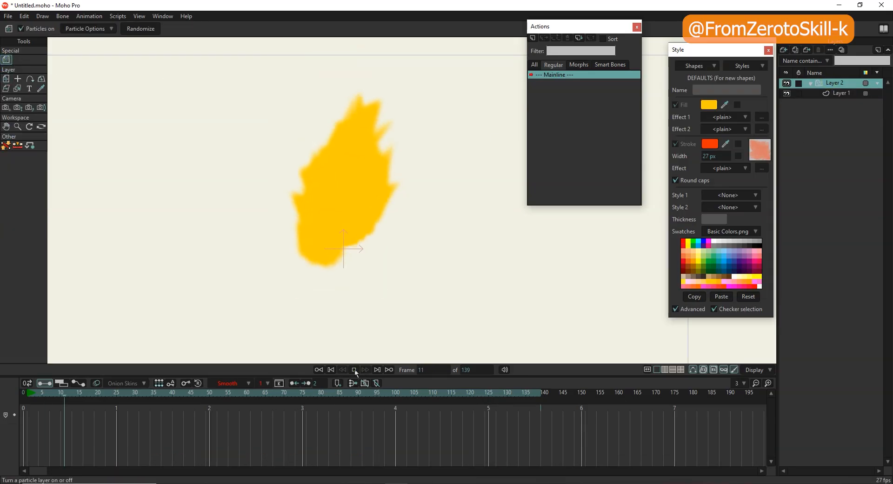
pyautogui.click(88, 29)
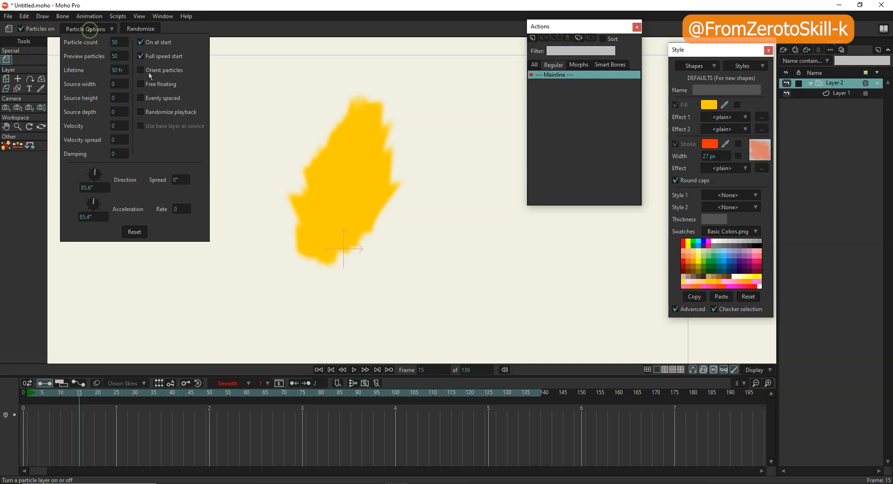
pyautogui.click(345, 369)
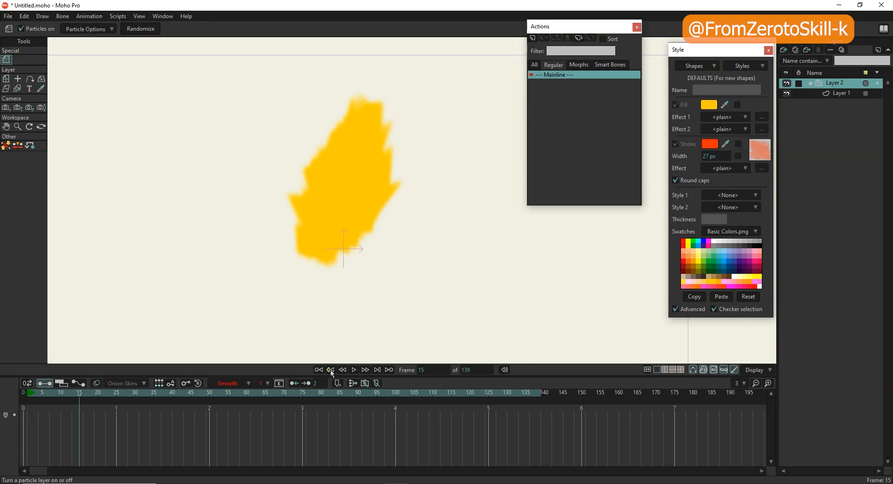
pyautogui.click(354, 369)
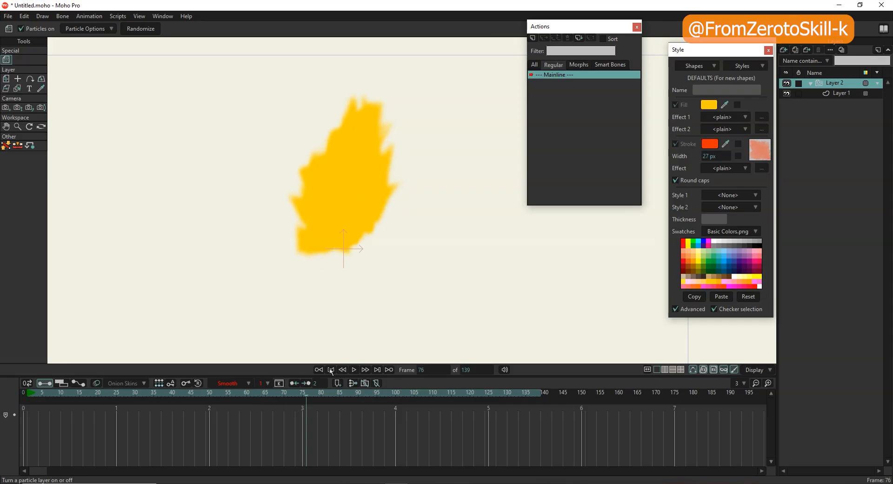
pyautogui.click(330, 370)
# Turn off Full speed start, set Layer 2's particle lifetime to 100 fr, and play the animation
pyautogui.click(99, 31)
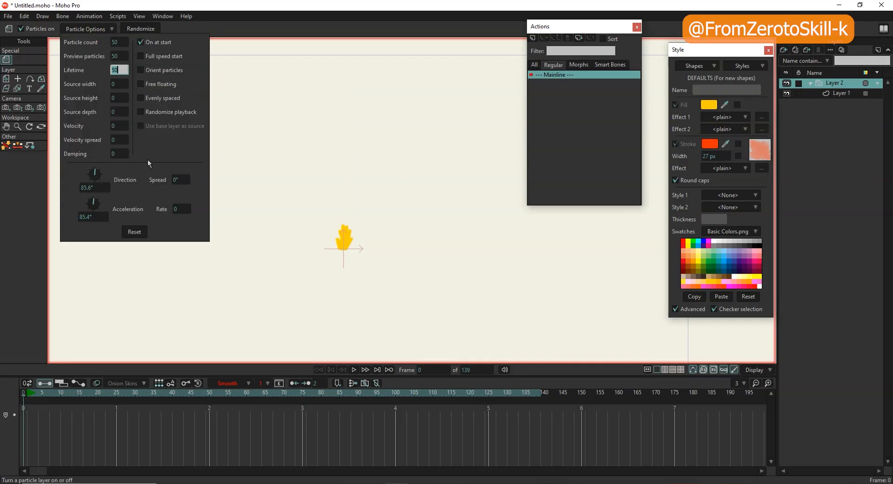
pyautogui.write('100')
pyautogui.click(354, 370)
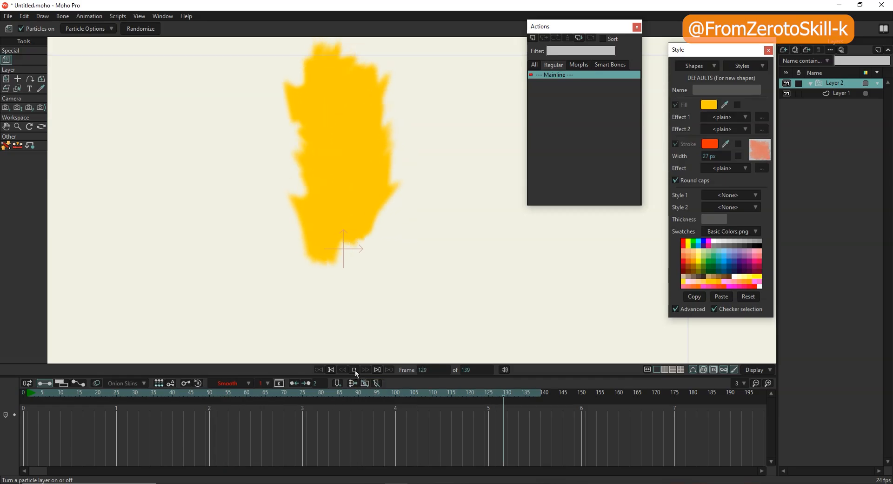
pyautogui.click(354, 370)
# Set Layer 1's opacity to 0% at frame 121 with animated effects
pyautogui.click(841, 94)
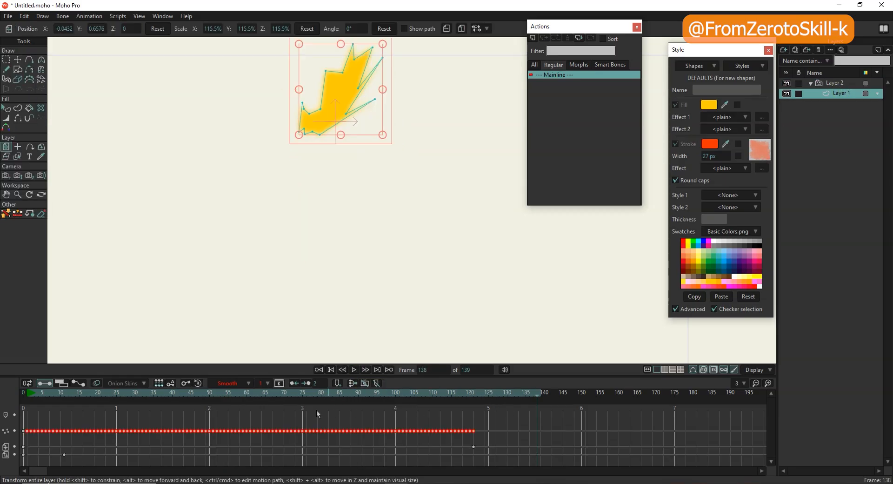
pyautogui.moveTo(363, 394); pyautogui.dragTo(473, 412)
pyautogui.doubleClick(838, 93)
pyautogui.click(638, 124)
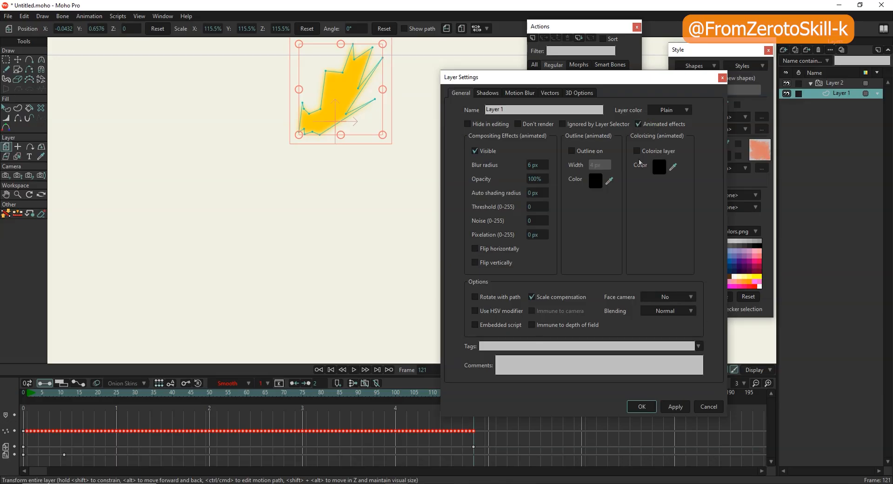
pyautogui.doubleClick(537, 179)
pyautogui.write('0')
pyautogui.click(590, 210)
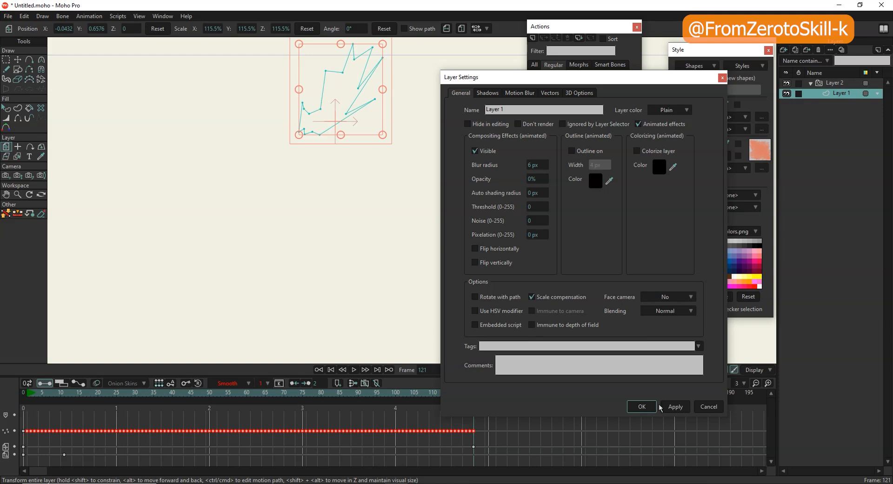
# Set Layer 1's blur radius to 2 px at frame 24
pyautogui.click(113, 407)
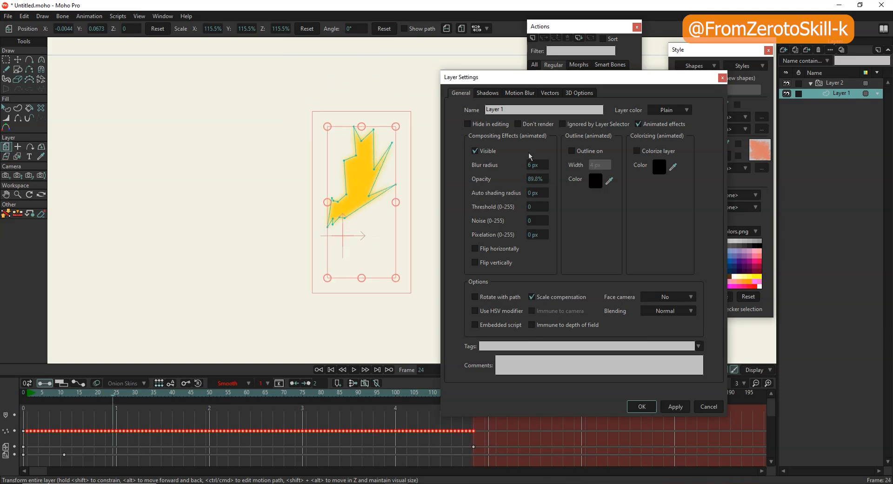
pyautogui.write('2')
pyautogui.click(585, 229)
pyautogui.click(675, 407)
# Set Layer 1's blur radius to 50 px at frame 41 and accept the layer settings
pyautogui.moveTo(122, 395); pyautogui.dragTo(176, 398)
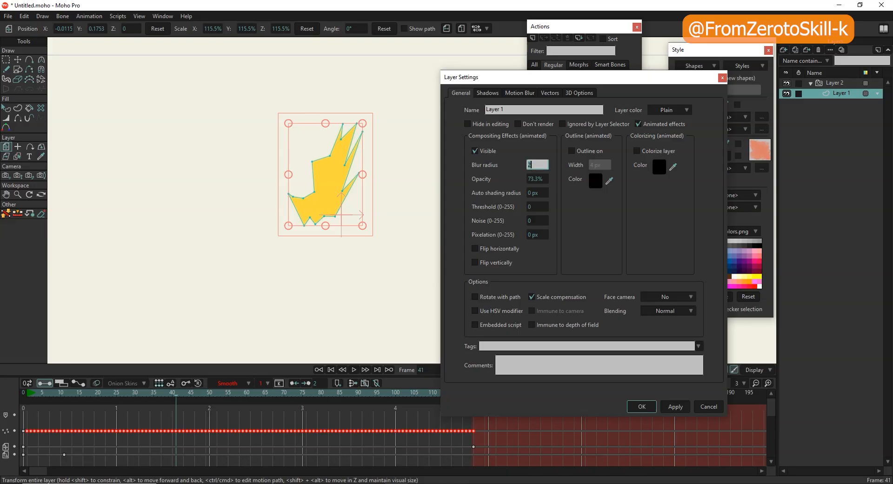
pyautogui.click(585, 224)
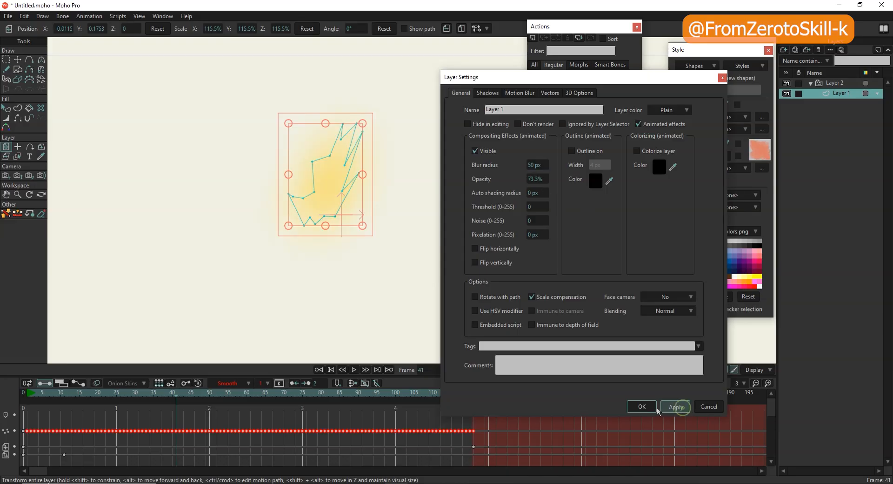
pyautogui.click(642, 407)
# Play the fading, blurred particle animation with Layer 2 selected, replay it from the start, and rewind
pyautogui.click(833, 83)
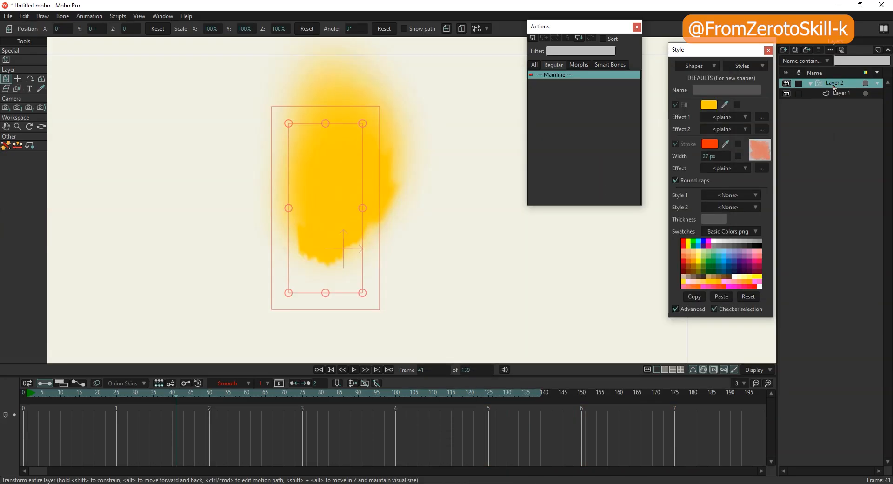
pyautogui.click(355, 368)
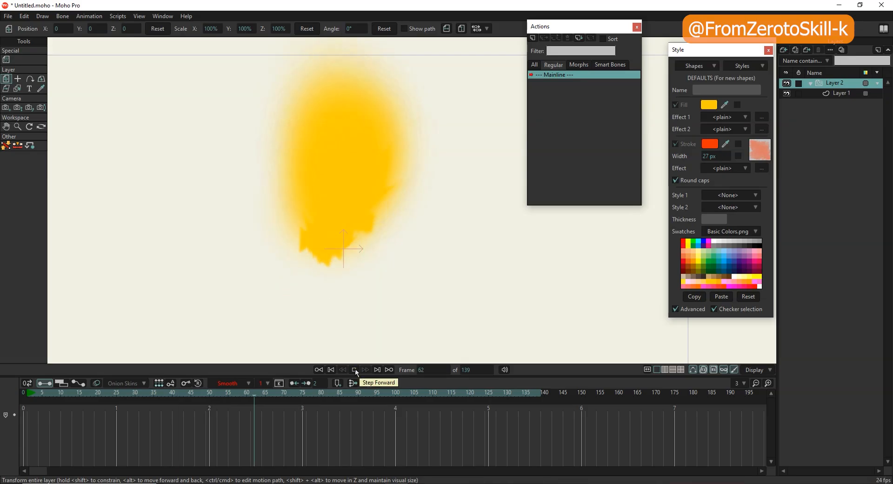
pyautogui.click(354, 370)
pyautogui.click(331, 370)
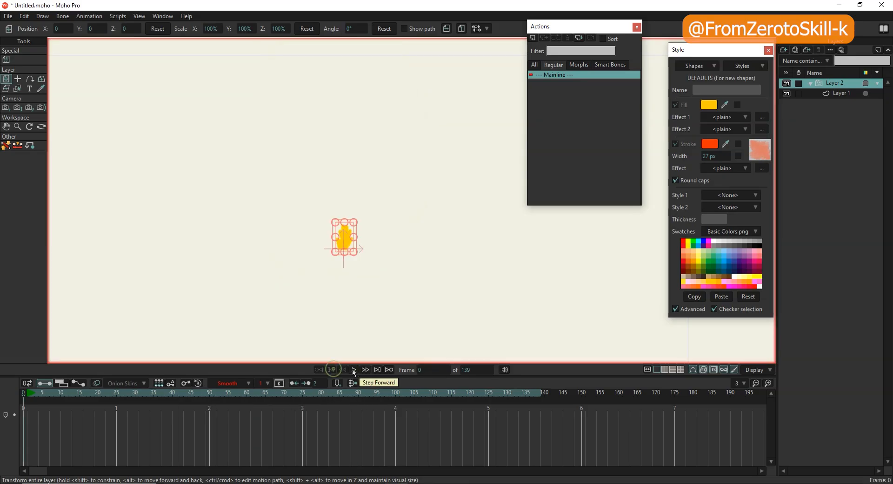
pyautogui.click(354, 369)
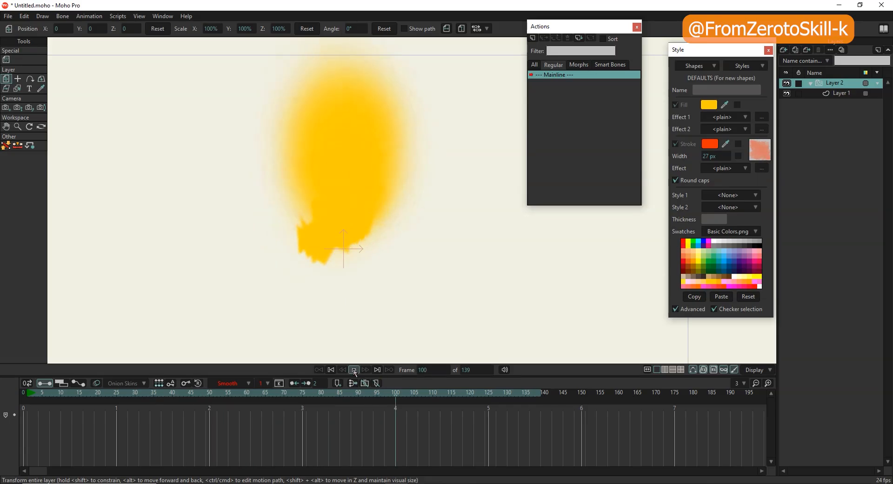
pyautogui.click(353, 369)
pyautogui.click(333, 369)
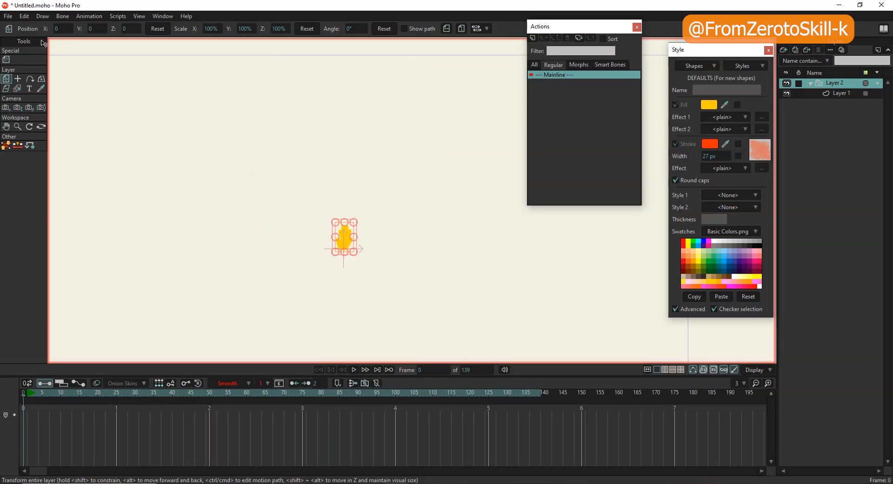
# Turn on Orient particles, Free floating and Evenly spaced for Layer 2's particles, and play the animation
pyautogui.click(7, 60)
pyautogui.click(86, 29)
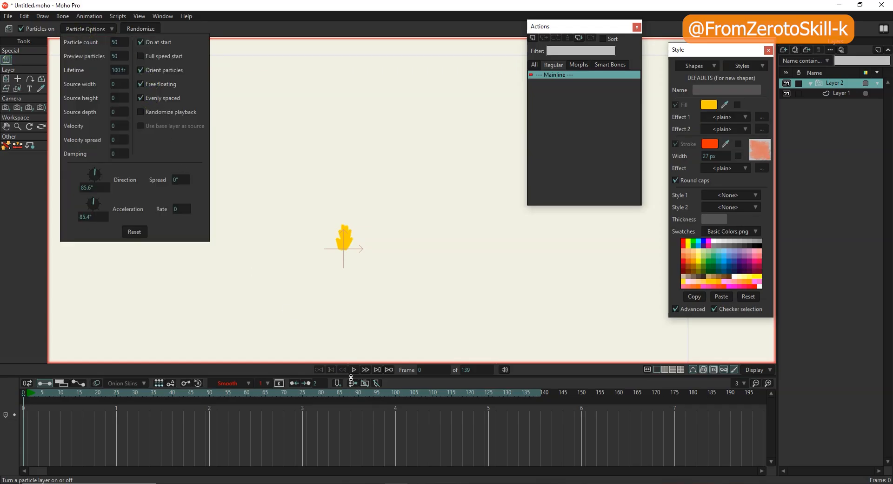
pyautogui.click(354, 370)
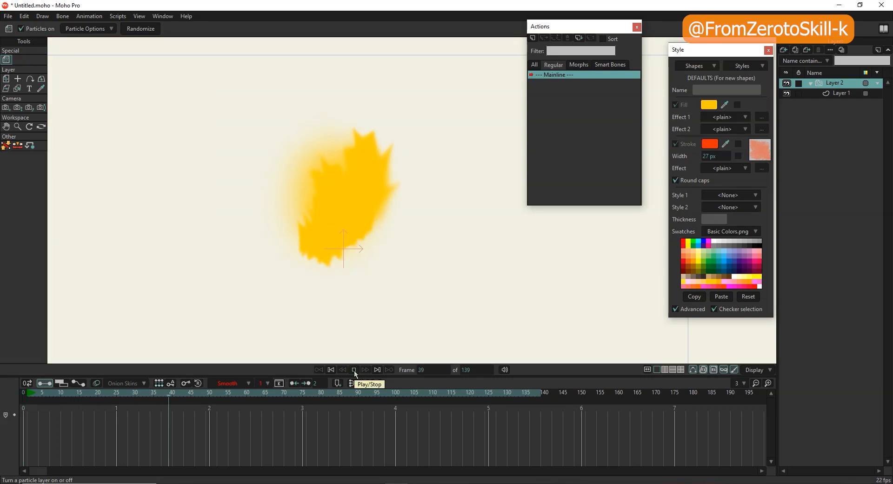
pyautogui.click(353, 370)
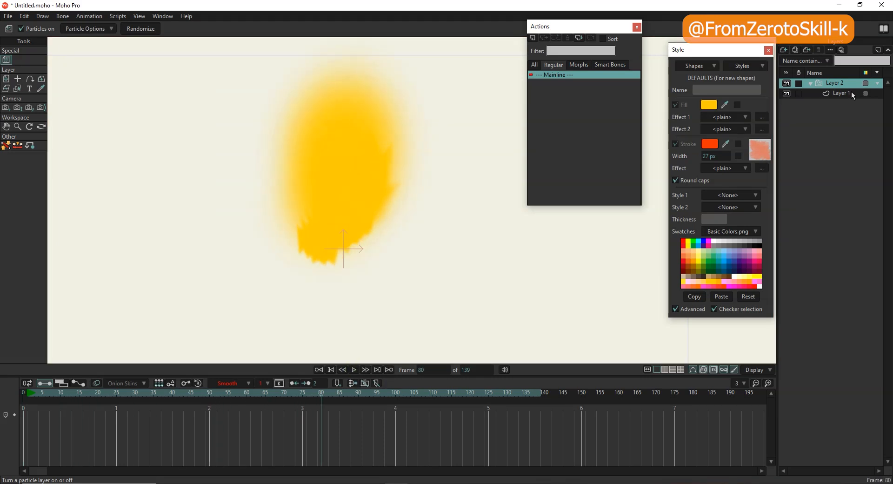
# Move Layer 1 further upward at frame 121, and play the particle animation from the start with Layer 2 selected
pyautogui.click(843, 93)
pyautogui.click(473, 395)
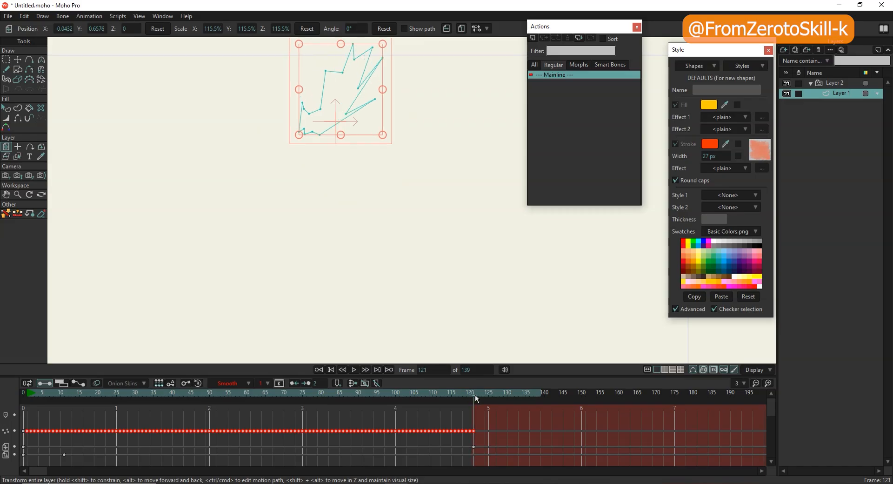
pyautogui.scroll(-3, 335, 273)
pyautogui.moveTo(338, 181); pyautogui.dragTo(340, 114)
pyautogui.click(335, 368)
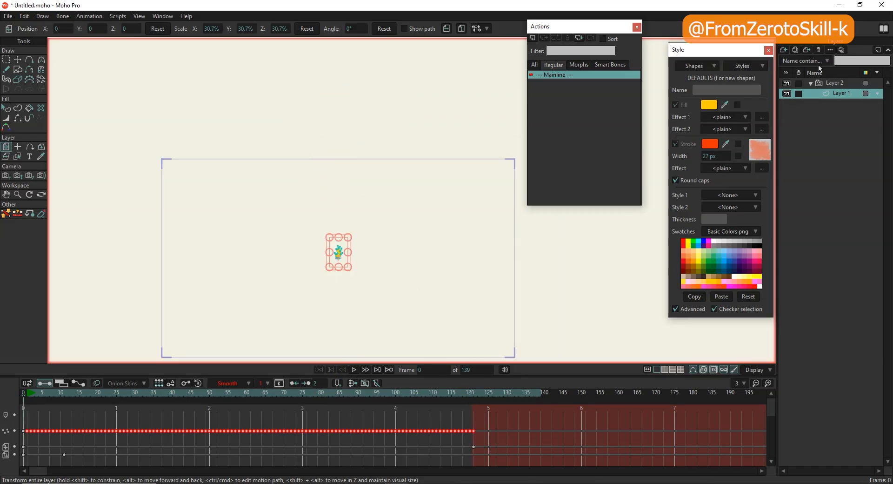
pyautogui.click(832, 84)
pyautogui.click(353, 370)
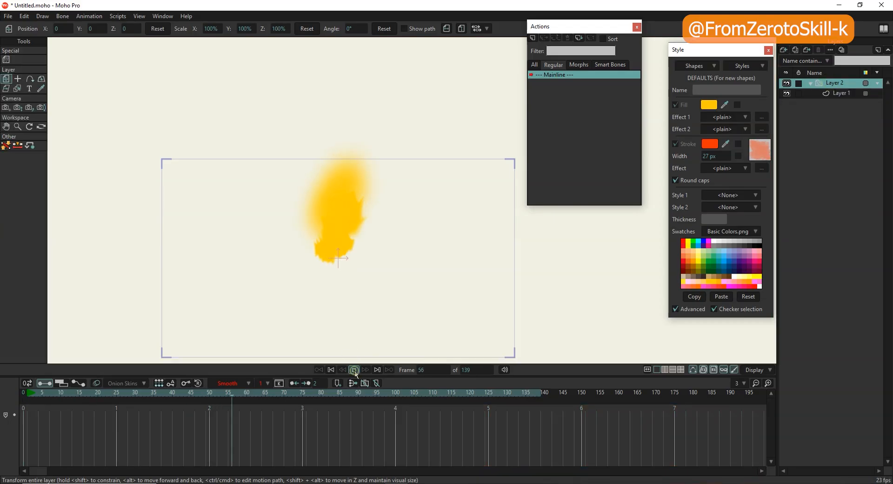
pyautogui.click(353, 370)
pyautogui.click(331, 369)
# Duplicate Layer 1 and set the duplicate flame's fill color to orange FF5400 at frame 0
pyautogui.click(839, 92)
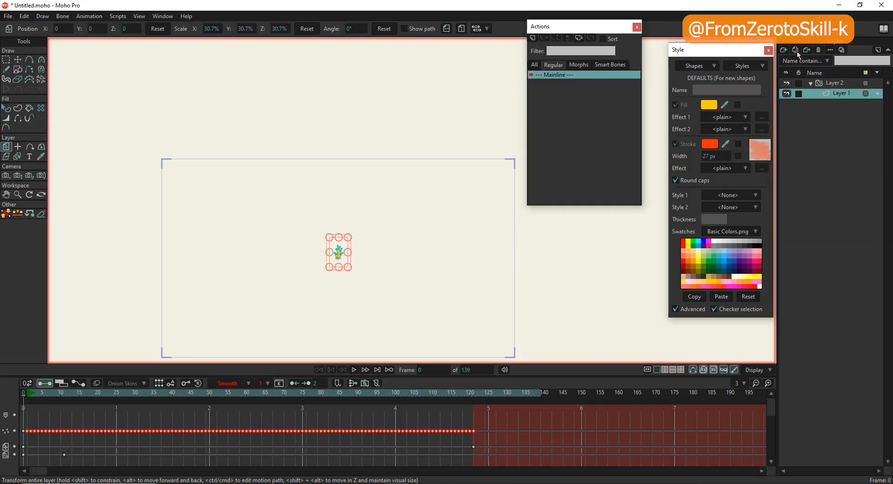
pyautogui.click(795, 50)
pyautogui.scroll(5, 346, 270)
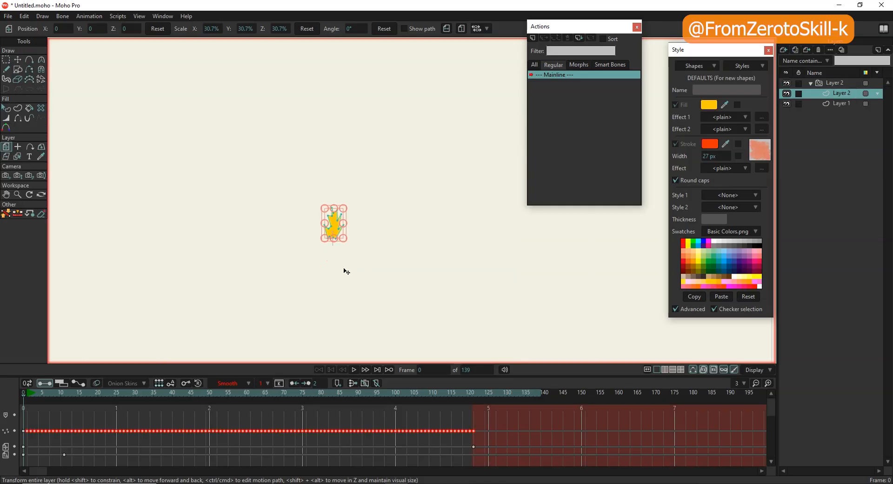
pyautogui.scroll(4, 337, 193)
pyautogui.click(6, 108)
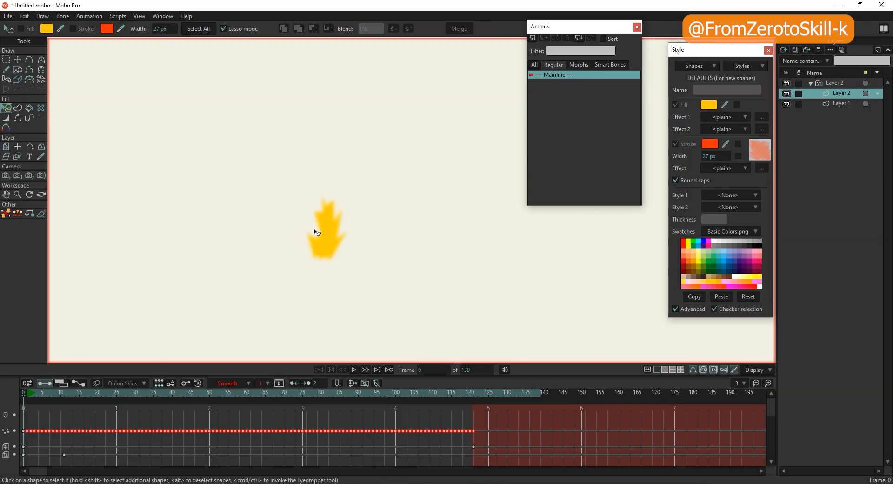
pyautogui.click(326, 239)
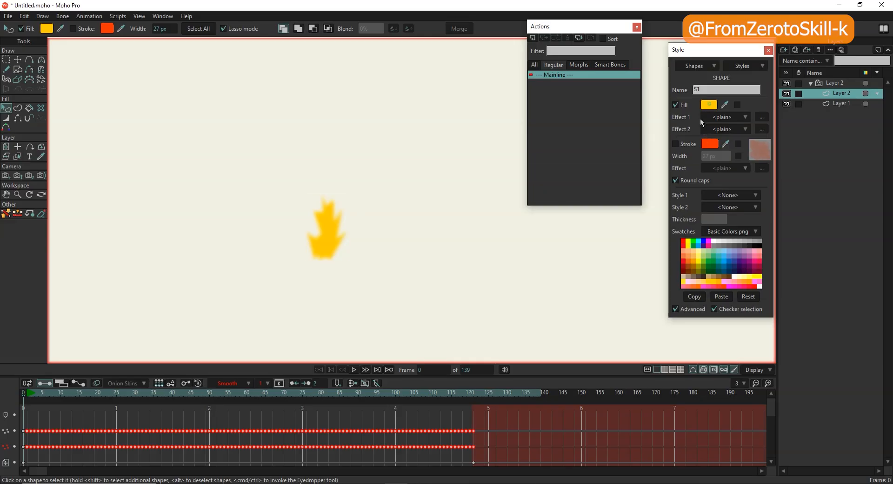
pyautogui.click(708, 104)
pyautogui.moveTo(636, 286); pyautogui.dragTo(635, 292)
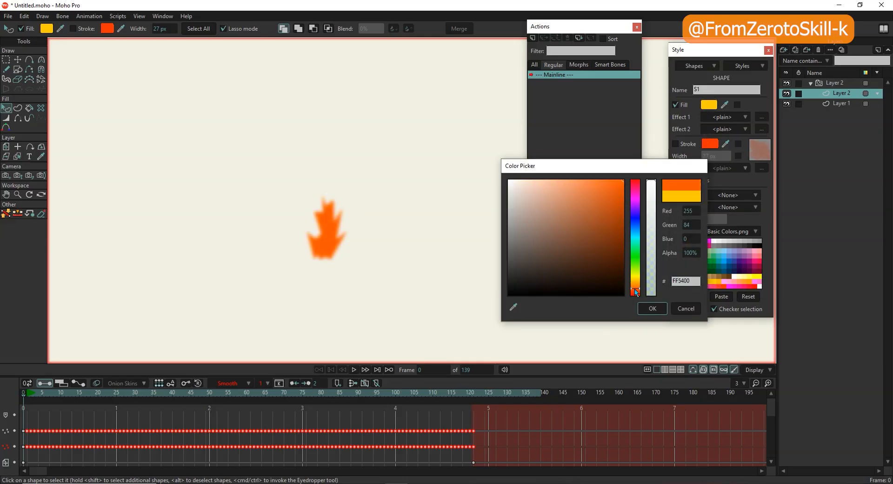
pyautogui.click(652, 308)
# Set the duplicate flame's fill color to yellow FFF000 at frame 120
pyautogui.click(471, 393)
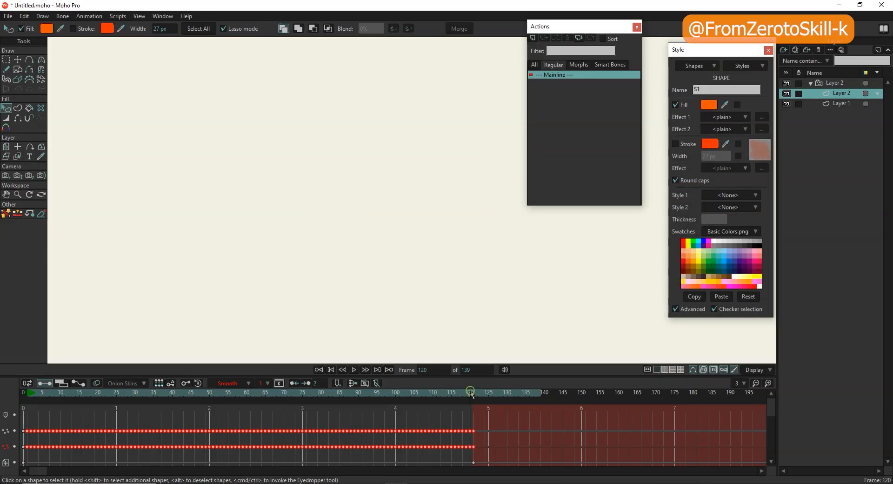
pyautogui.click(707, 107)
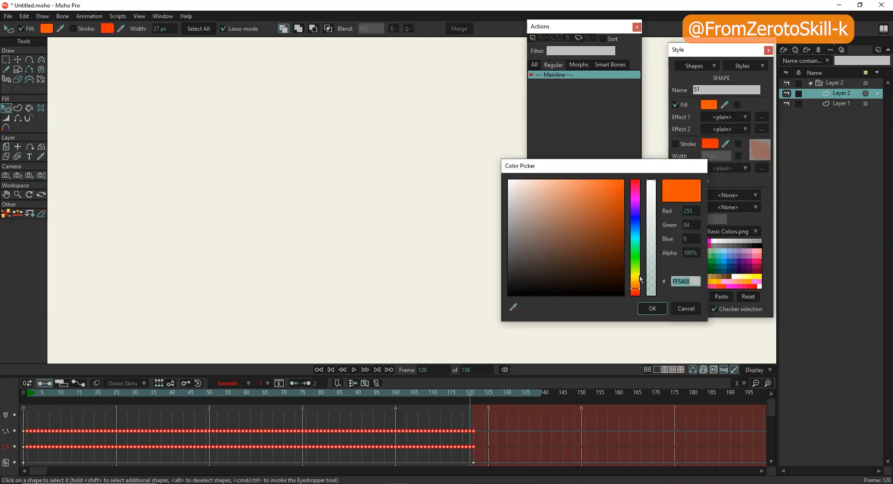
pyautogui.moveTo(636, 289); pyautogui.dragTo(641, 280)
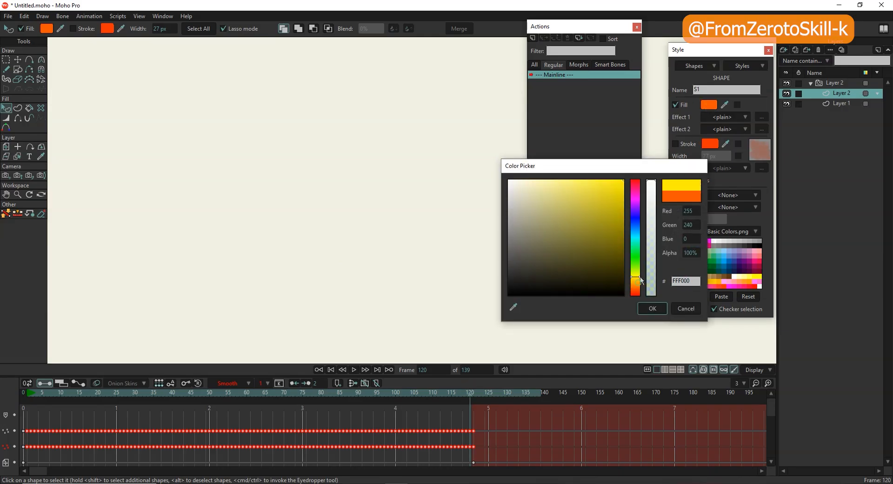
pyautogui.click(653, 308)
# Play the two-color fire animation with the particle layer selected and rewind to the start
pyautogui.click(835, 83)
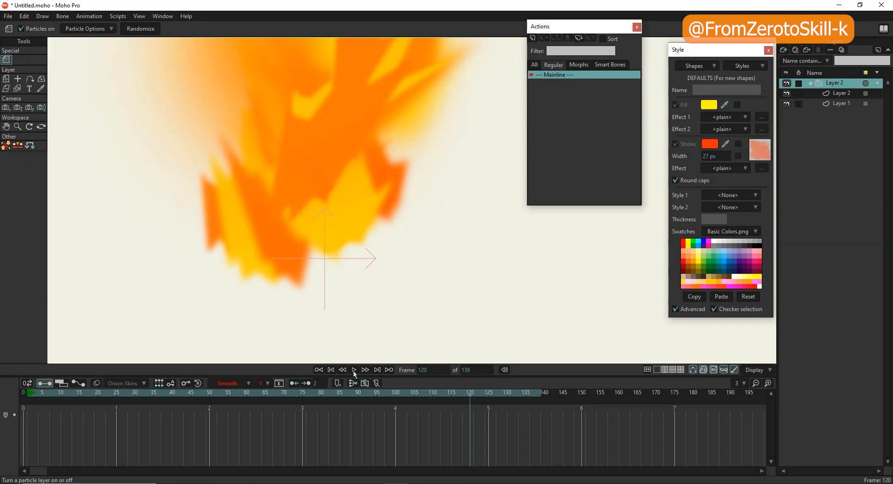
pyautogui.click(353, 370)
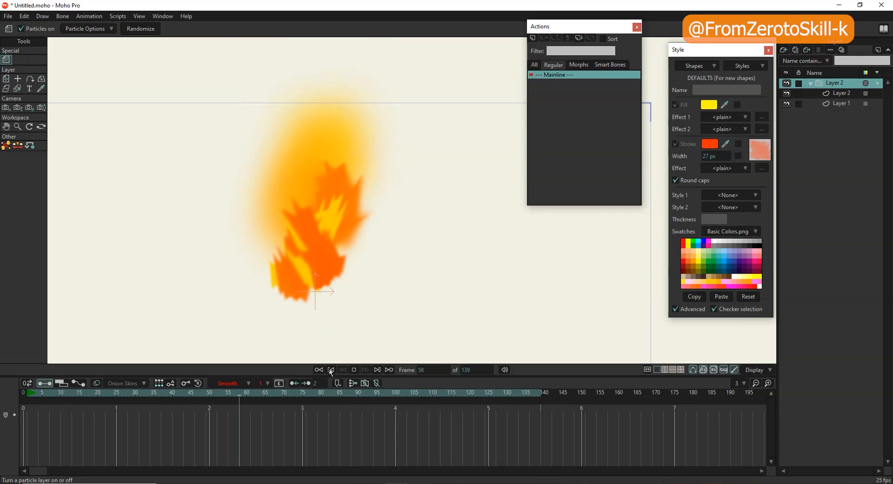
pyautogui.click(355, 400)
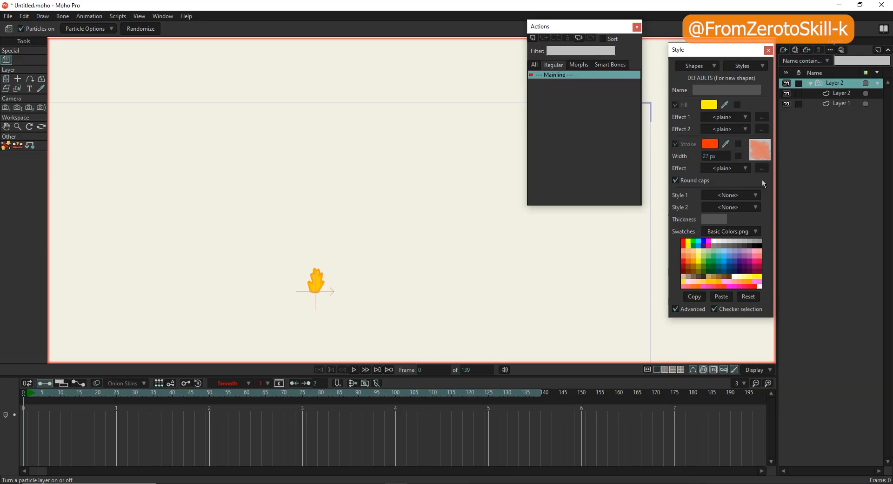
# Move Layer 2's late keyframes earlier, placing them at about frames 87, 103 and 92
pyautogui.click(837, 94)
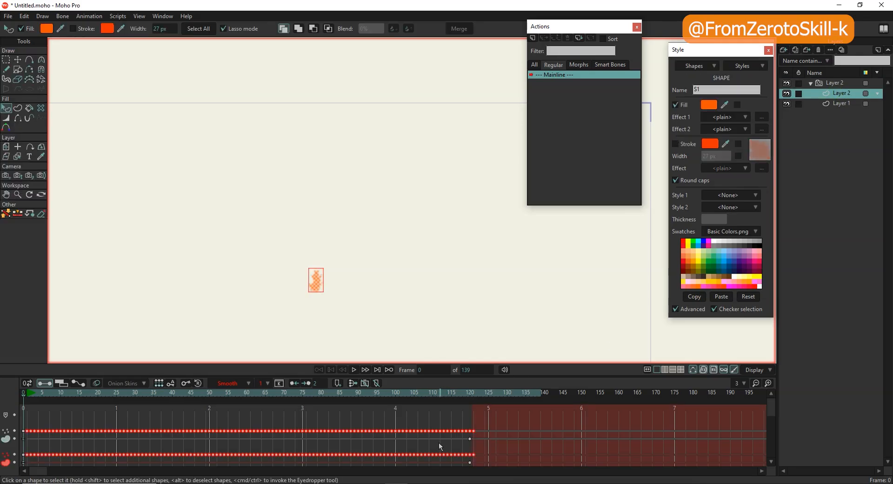
pyautogui.scroll(-2, 439, 441)
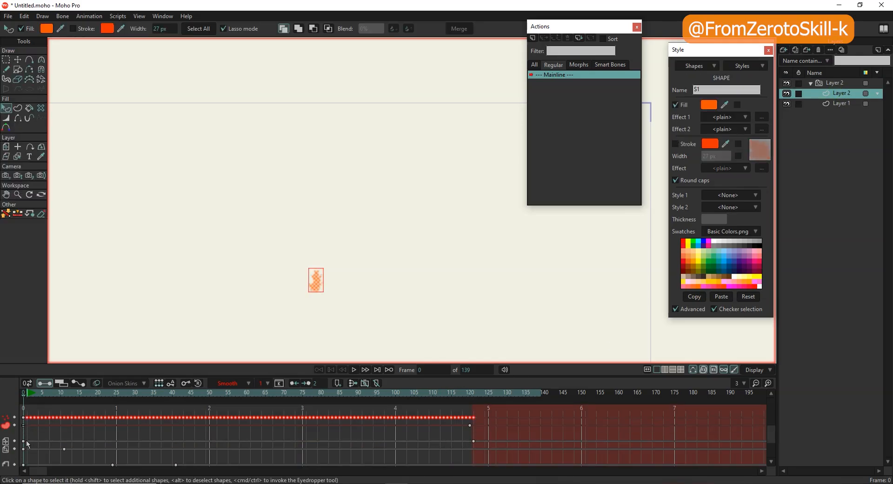
pyautogui.click(473, 441)
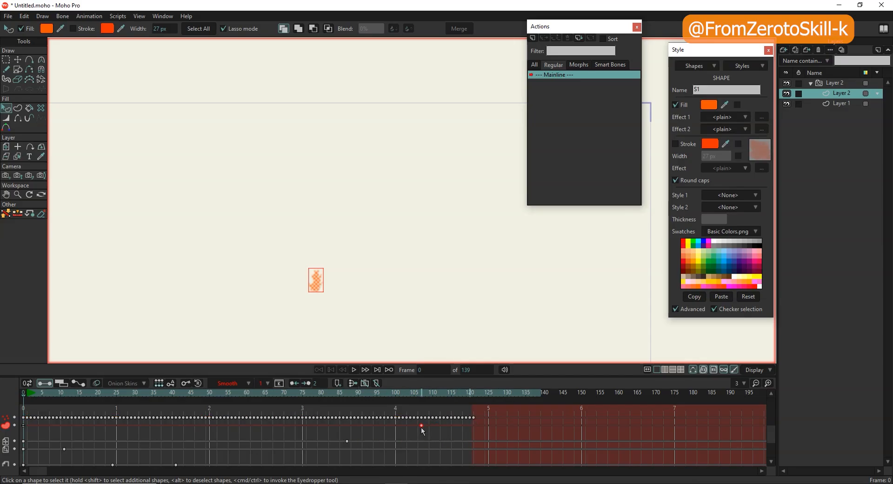
pyautogui.scroll(-2, 342, 426)
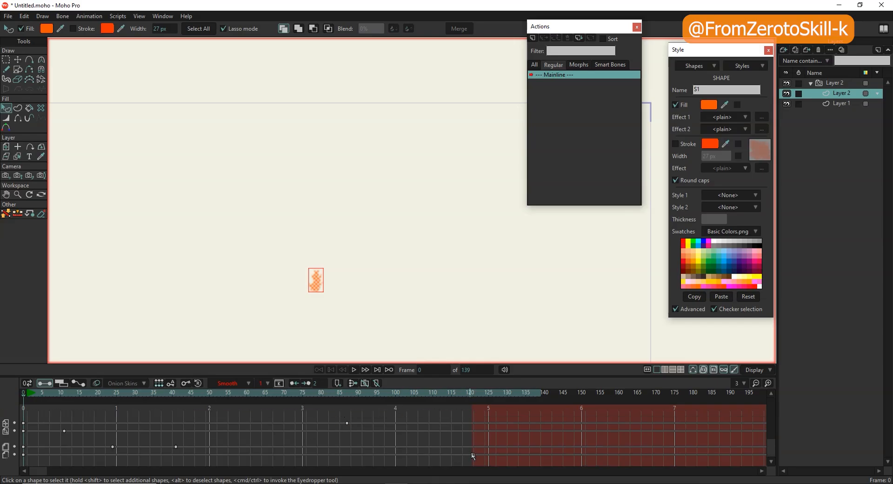
pyautogui.moveTo(474, 453); pyautogui.dragTo(385, 453)
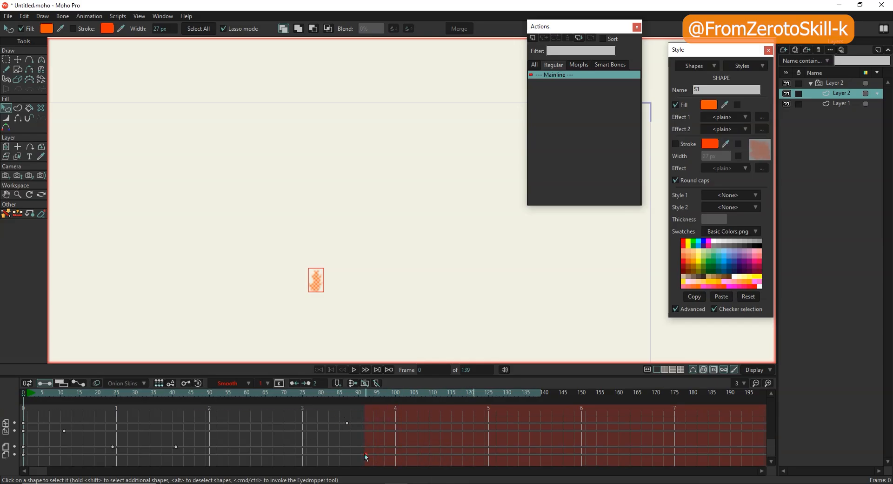
# Move Layer 1's end keyframes earlier to about frames 93 and 103, and play the particle animation from the start
pyautogui.click(840, 105)
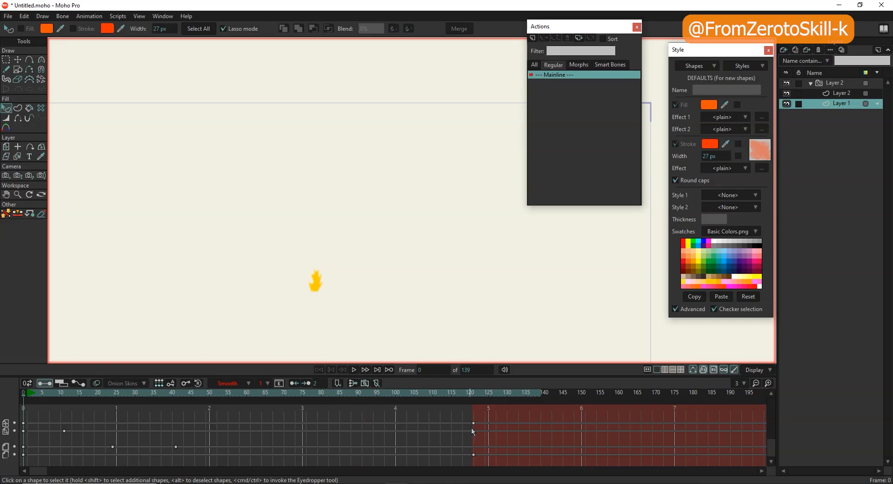
pyautogui.moveTo(474, 454); pyautogui.dragTo(369, 453)
pyautogui.scroll(3, 423, 448)
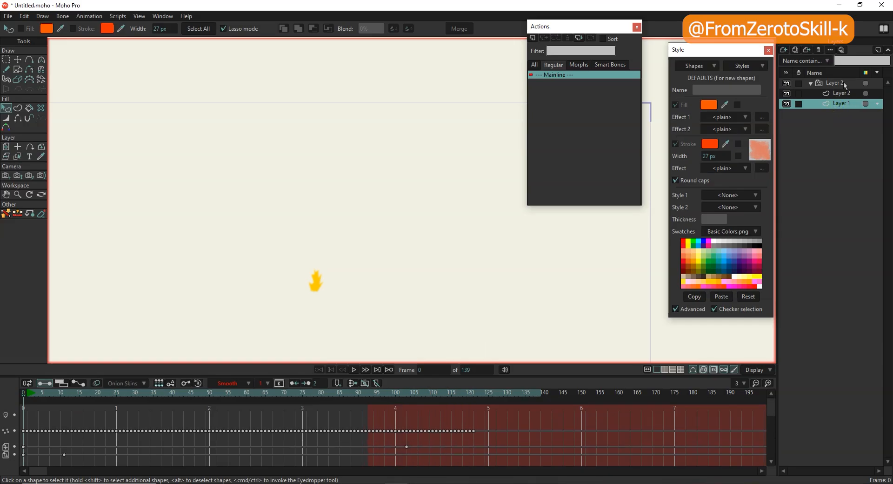
pyautogui.click(834, 82)
pyautogui.click(354, 369)
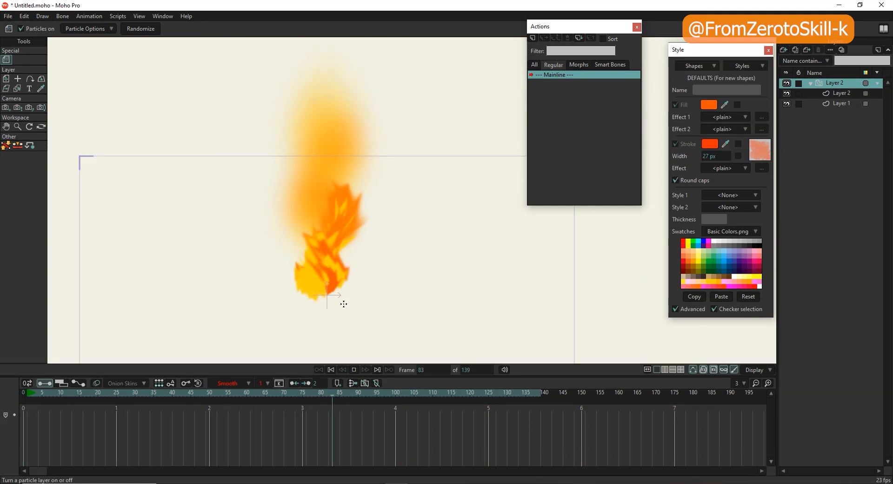
pyautogui.click(331, 369)
# Flip Layer 2's flame horizontally, and play the fire animation before rewinding to the start
pyautogui.click(839, 94)
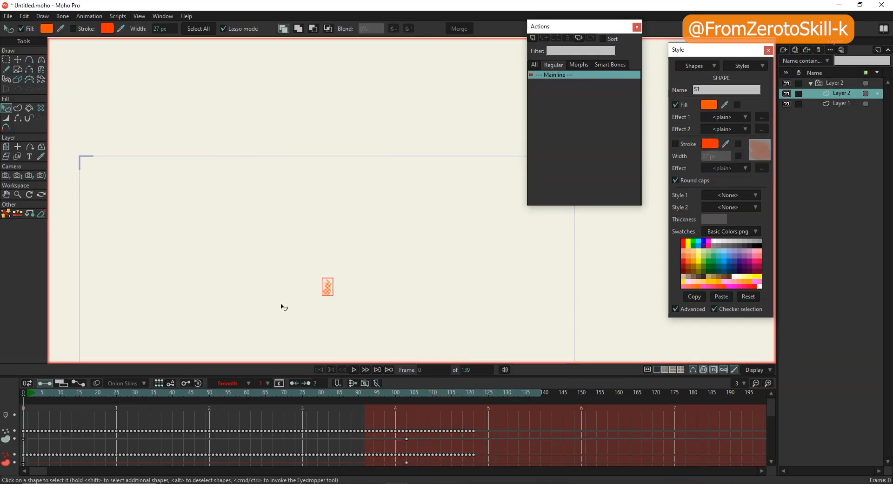
pyautogui.scroll(9, 333, 298)
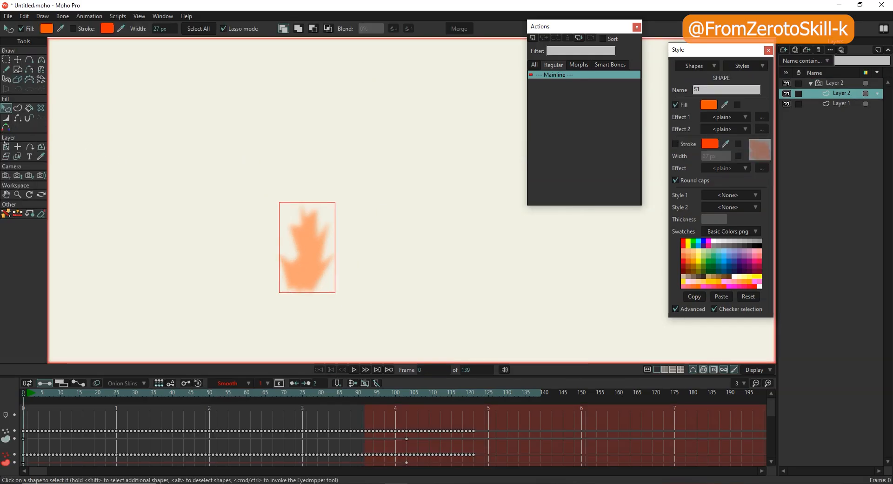
pyautogui.click(6, 146)
pyautogui.click(447, 29)
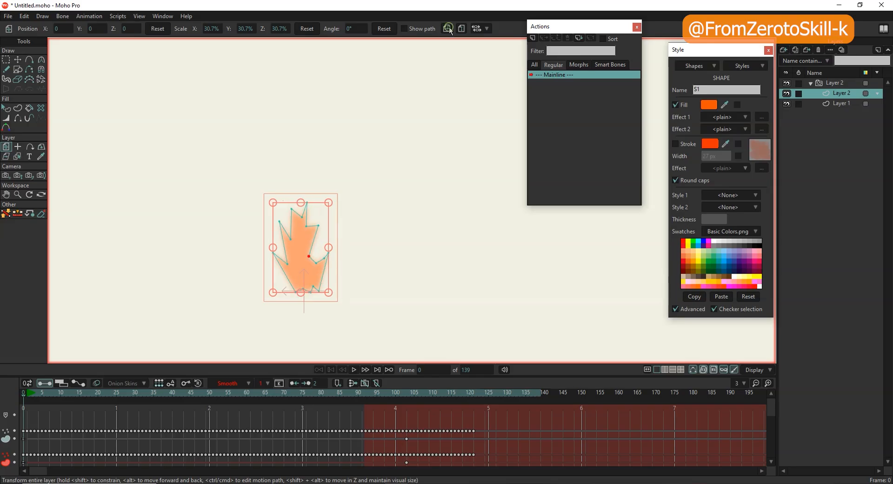
pyautogui.click(354, 369)
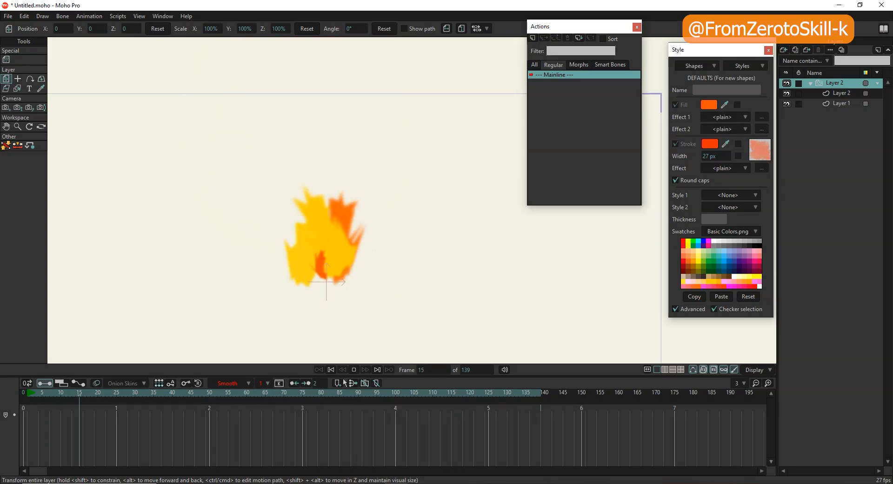
pyautogui.click(331, 369)
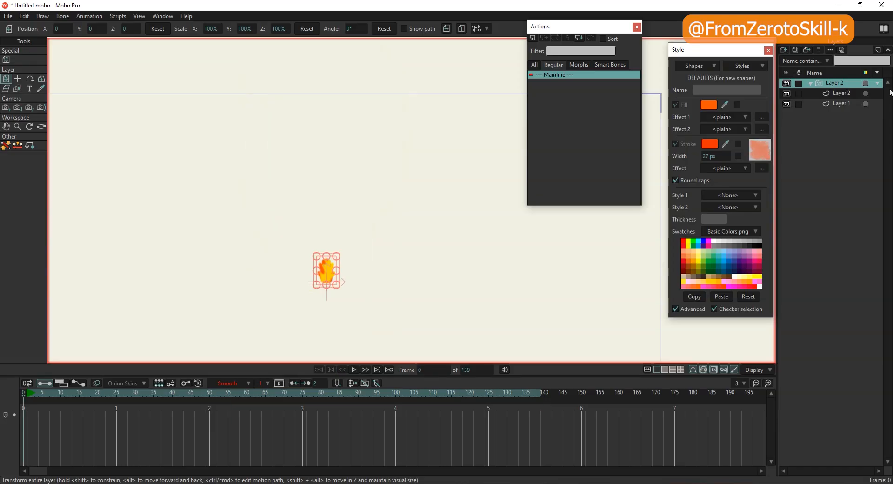
# Duplicate Layer 2 and delete the duplicate's point-motion and color keyframes
pyautogui.click(841, 92)
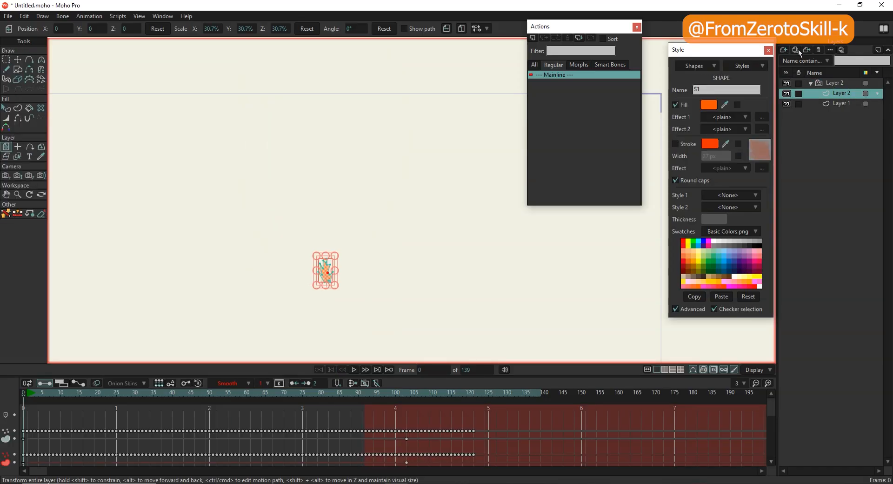
pyautogui.click(798, 49)
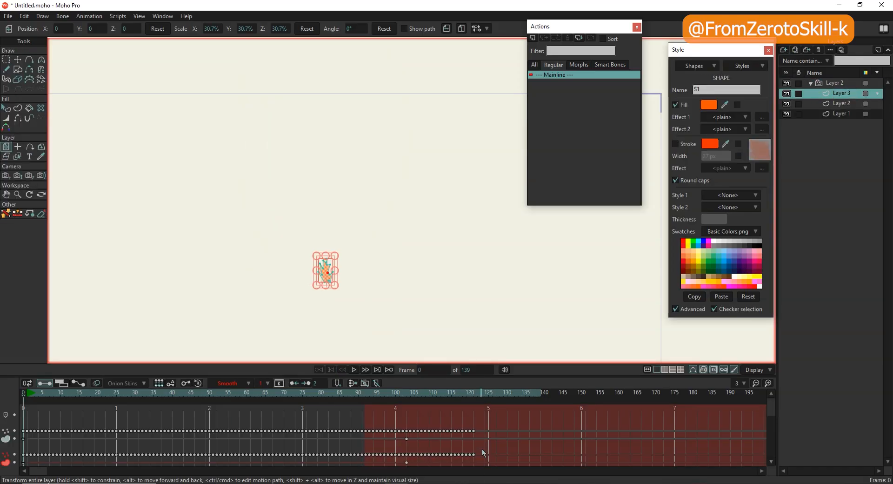
pyautogui.moveTo(482, 425); pyautogui.dragTo(27, 435)
pyautogui.press('Delete')
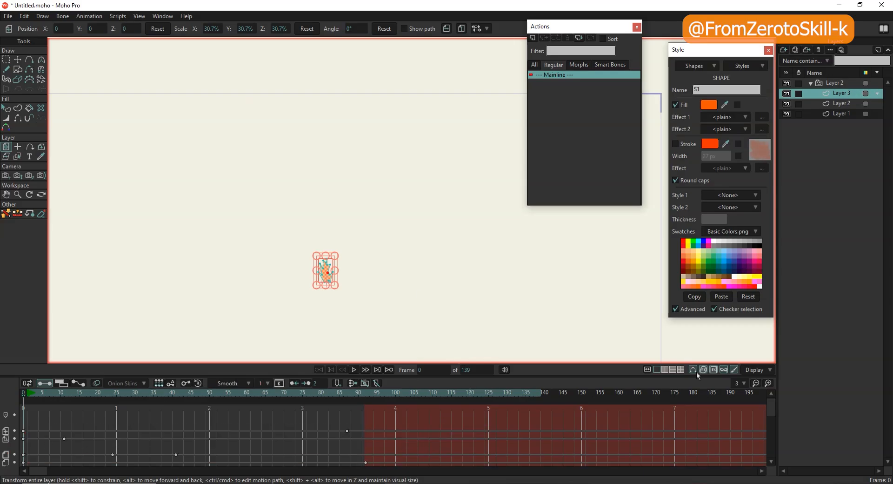
# Apply the Wavy warp script to all points of Layer 3's flame with a duration of 120 frames and a frequency of 1
pyautogui.scroll(8, 328, 282)
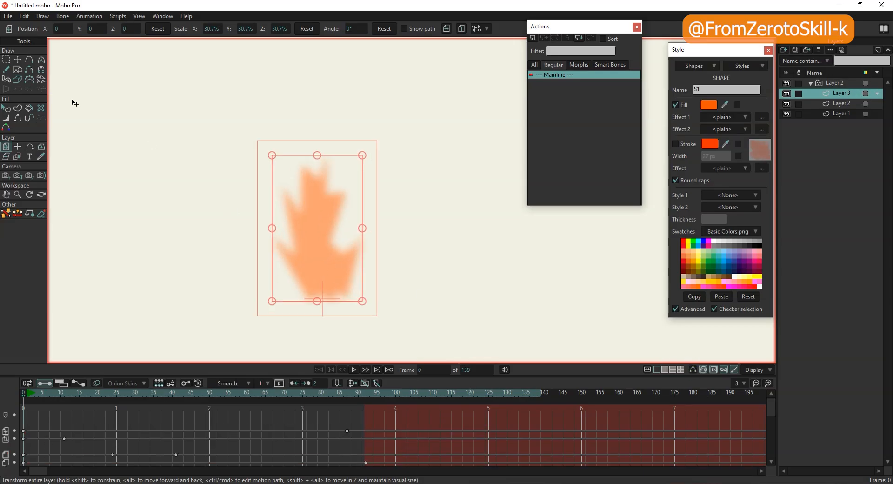
pyautogui.click(6, 59)
pyautogui.moveTo(234, 108); pyautogui.dragTo(434, 275)
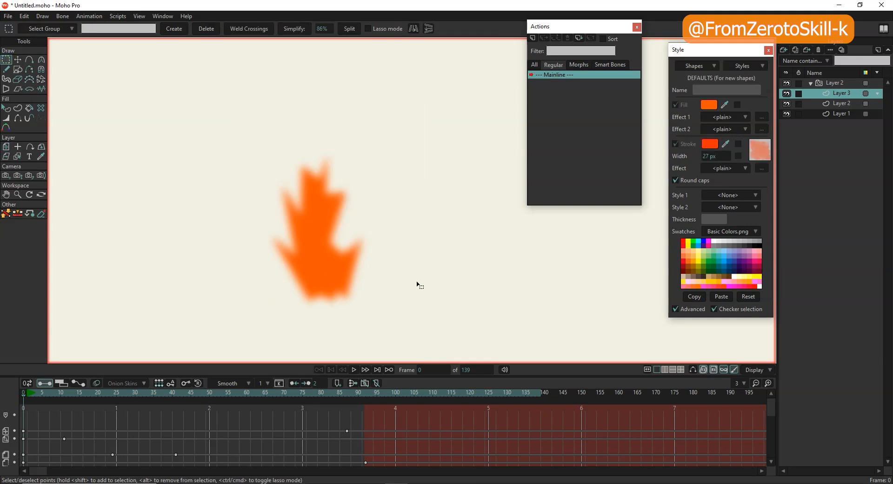
pyautogui.click(89, 16)
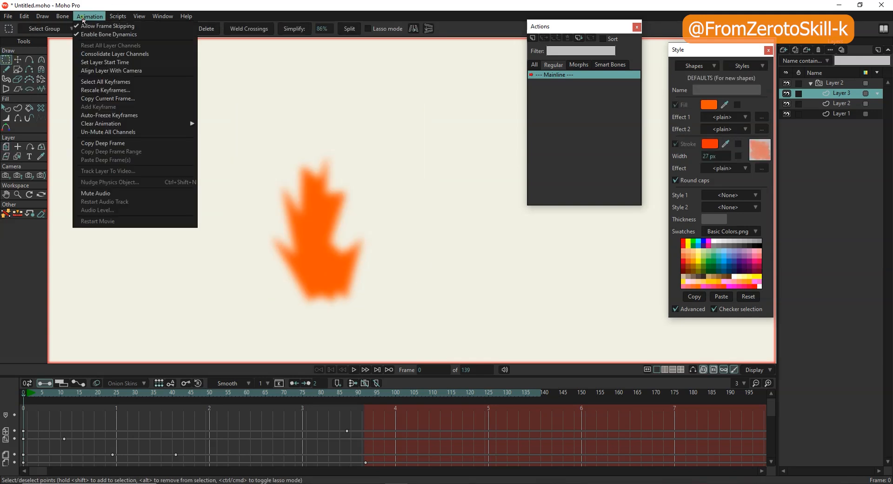
pyautogui.click(118, 16)
pyautogui.moveTo(136, 139)
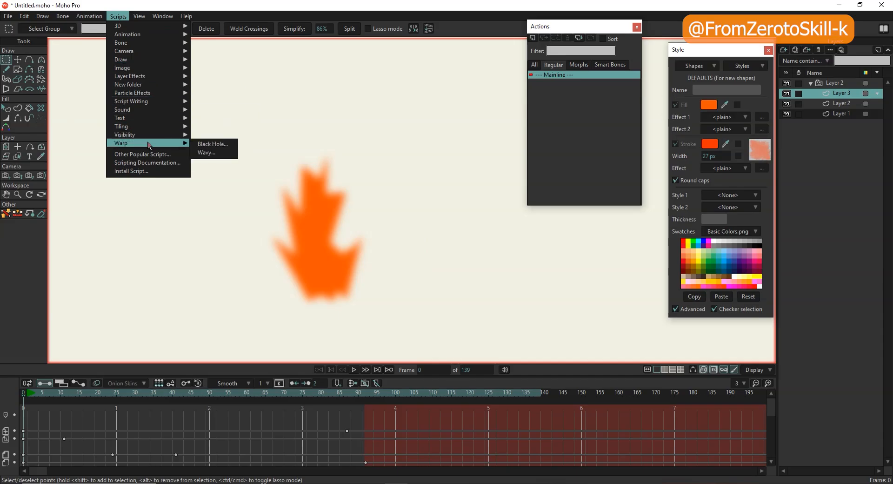
pyautogui.click(213, 152)
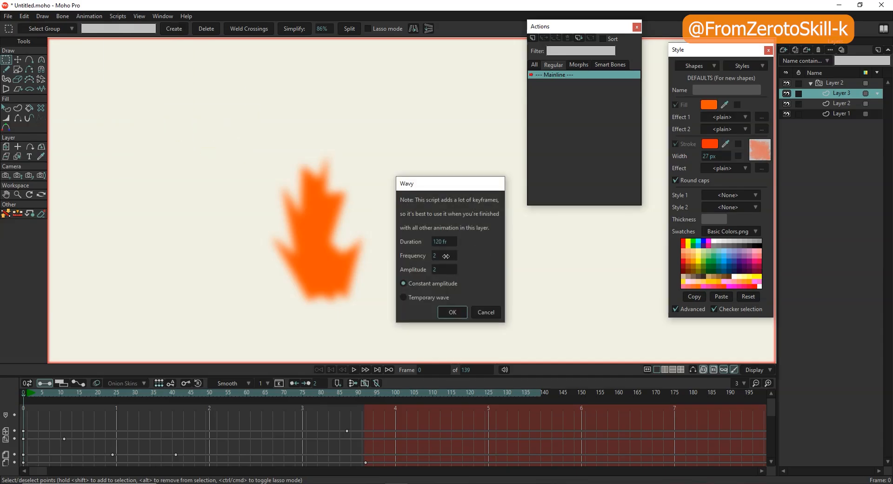
pyautogui.click(446, 256)
pyautogui.write('1')
pyautogui.click(439, 269)
pyautogui.click(452, 312)
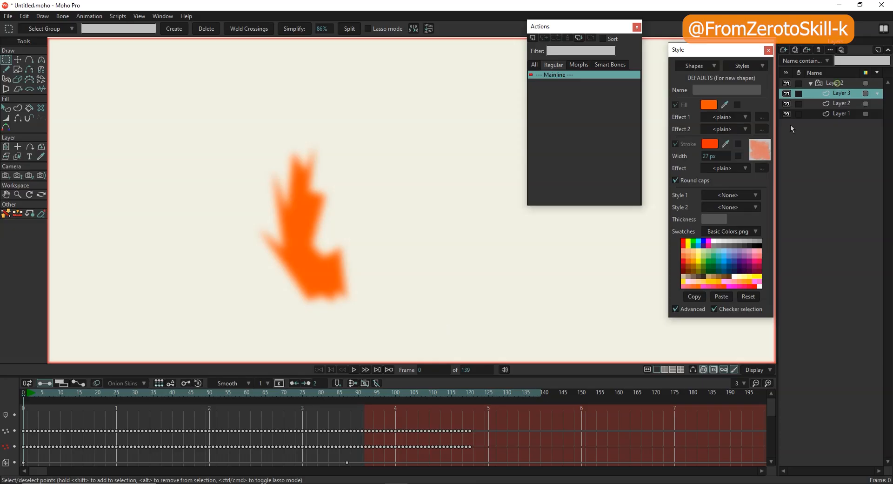
# Play the particle animation with all three flames and stop at frame 77
pyautogui.click(835, 83)
pyautogui.click(354, 369)
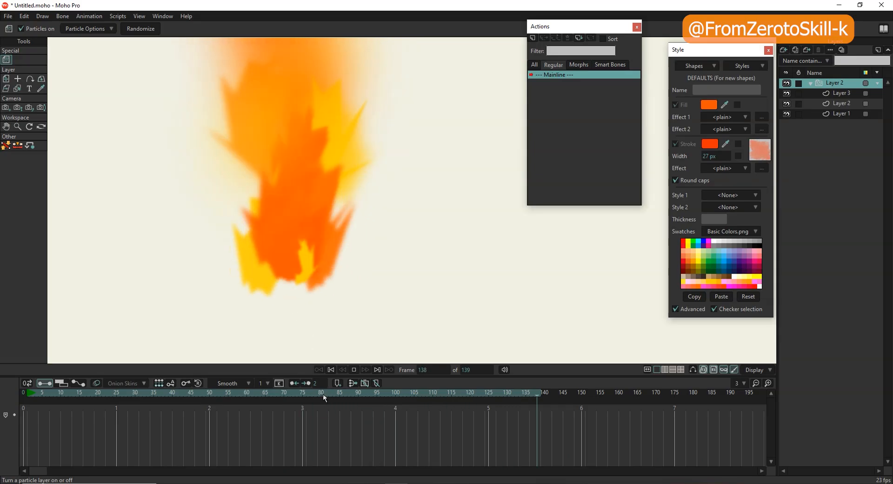
pyautogui.moveTo(323, 393); pyautogui.dragTo(311, 398)
# Set Layer 3's blending mode to Add, and play the particle animation from the start
pyautogui.doubleClick(840, 92)
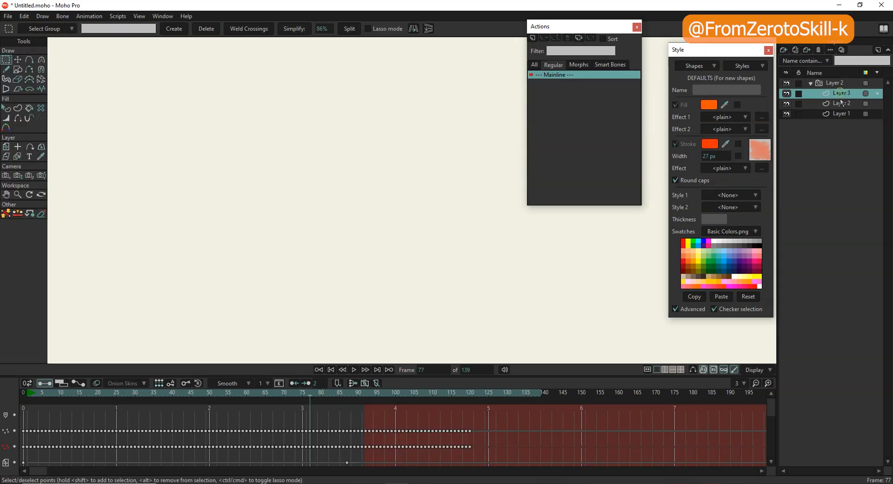
pyautogui.click(666, 311)
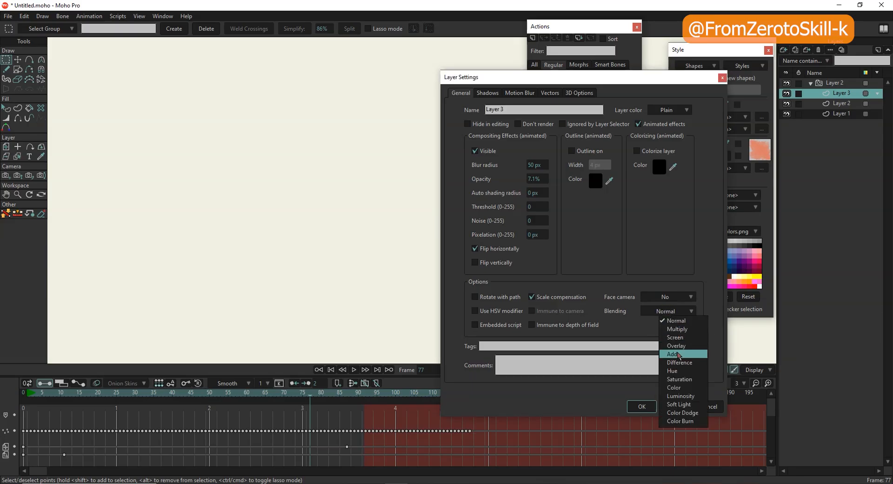
pyautogui.click(670, 357)
pyautogui.click(644, 406)
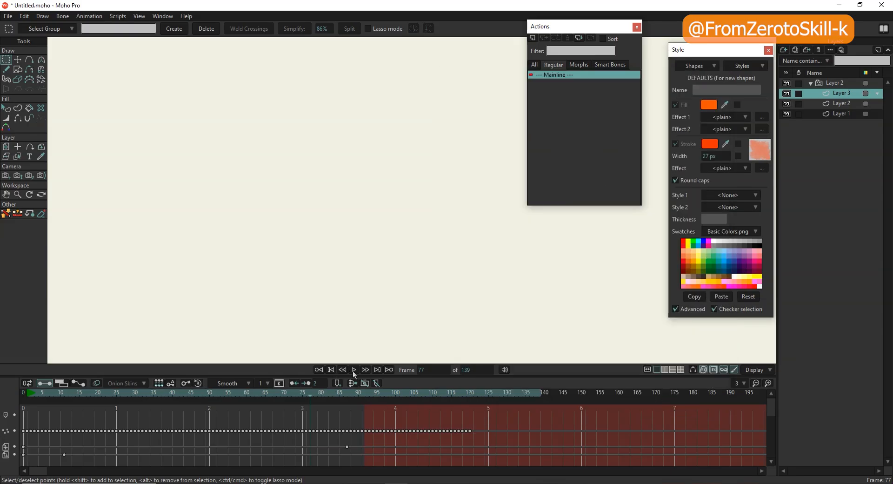
pyautogui.click(353, 370)
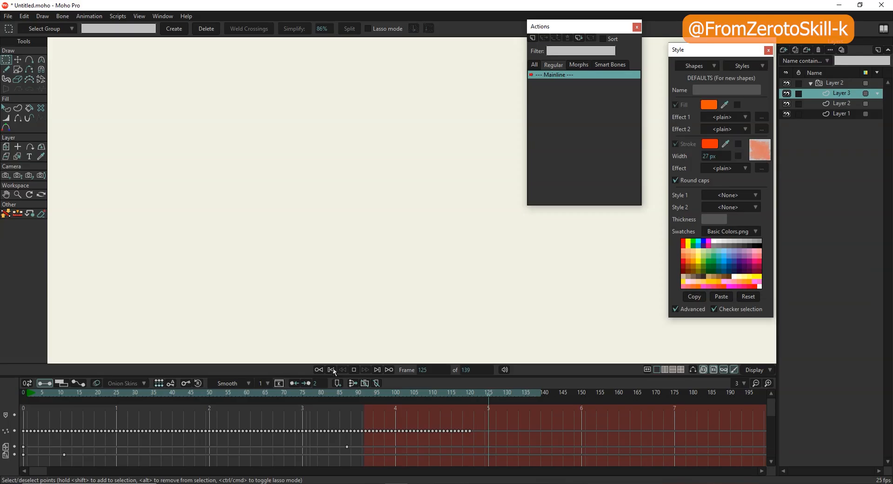
pyautogui.click(331, 370)
pyautogui.click(833, 83)
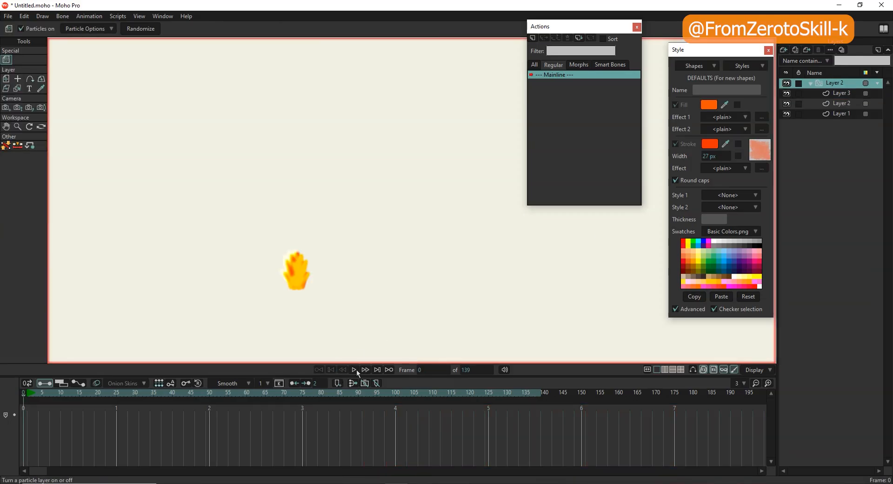
pyautogui.click(356, 369)
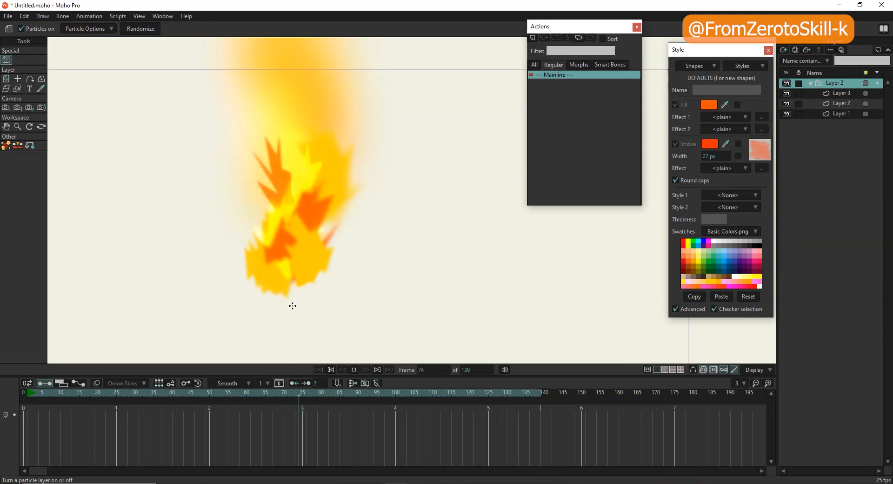
pyautogui.click(331, 369)
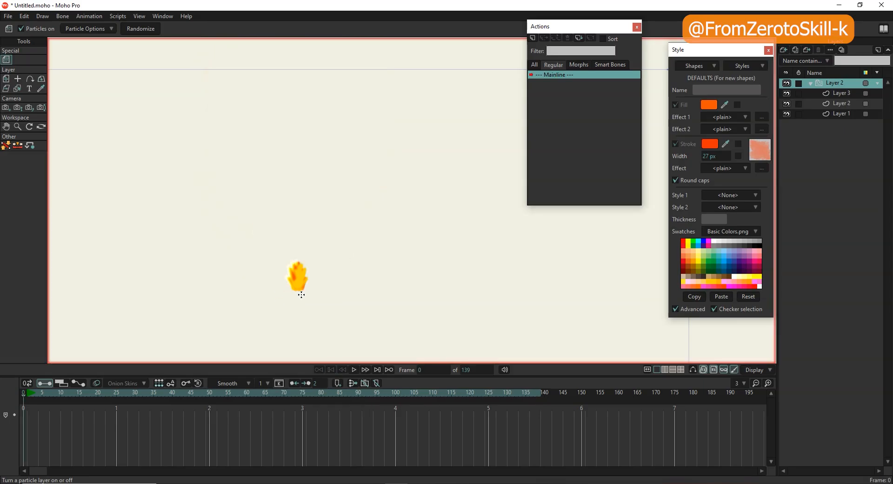
# Duplicate Layer 1 and set the duplicate's blending mode to Add
pyautogui.click(797, 112)
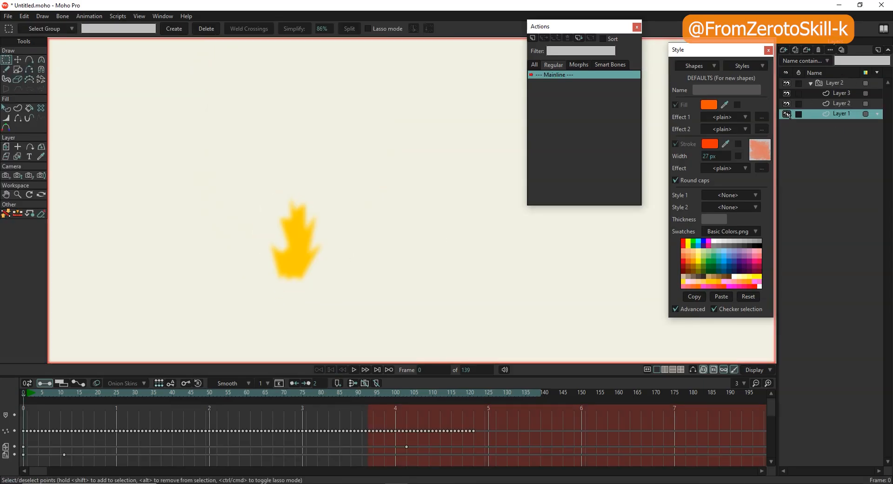
pyautogui.click(796, 49)
pyautogui.doubleClick(826, 116)
pyautogui.click(681, 310)
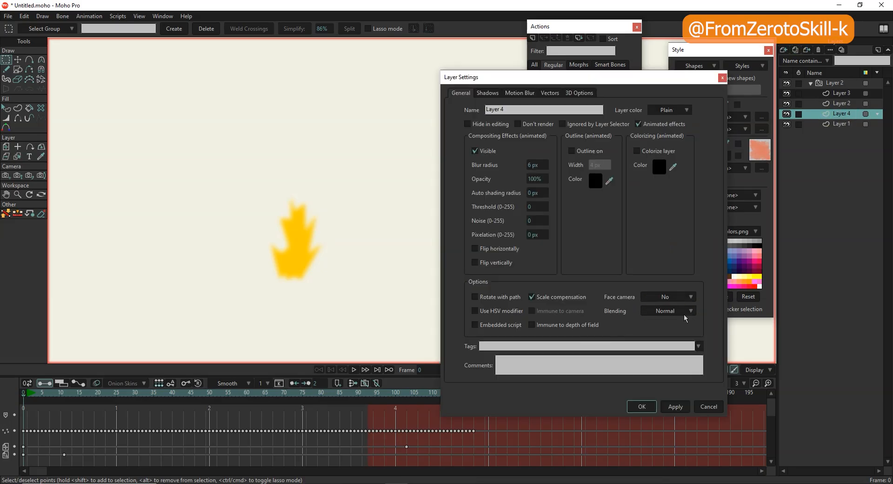
pyautogui.click(686, 311)
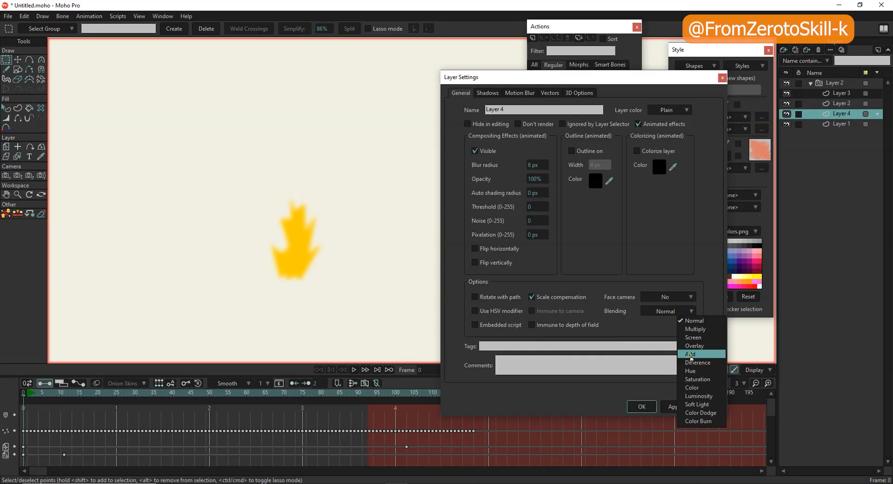
pyautogui.click(691, 354)
pyautogui.click(641, 407)
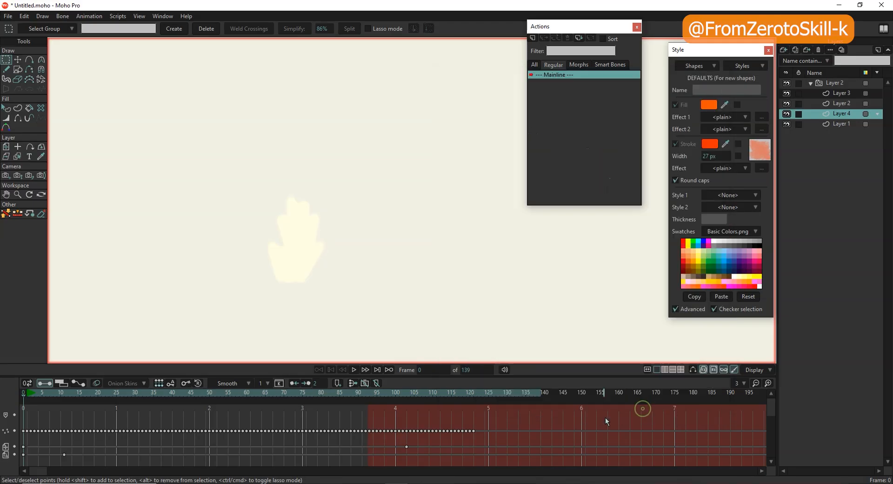
# Select all of Layer 4's point-motion keyframes and stretch them to about frame 143
pyautogui.moveTo(495, 428); pyautogui.dragTo(21, 438)
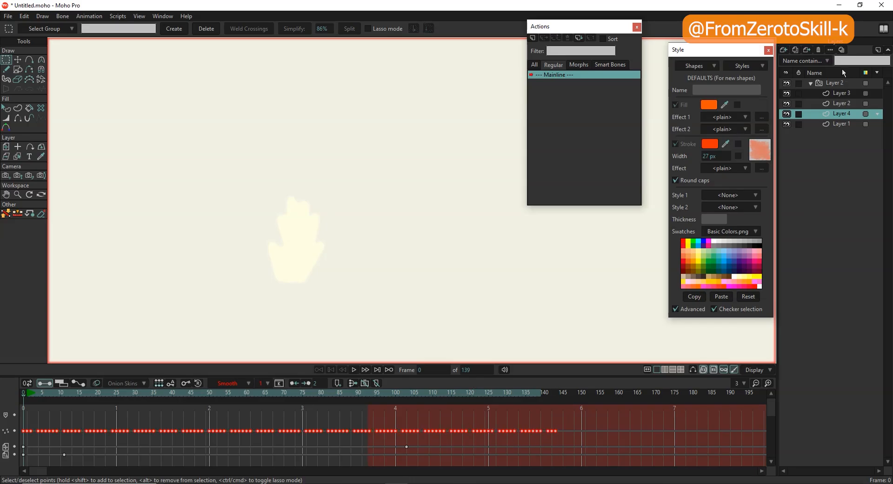
# Play the particle layer's animation with the Add-blended duplicates, and stop at frame 70
pyautogui.click(835, 85)
pyautogui.click(354, 370)
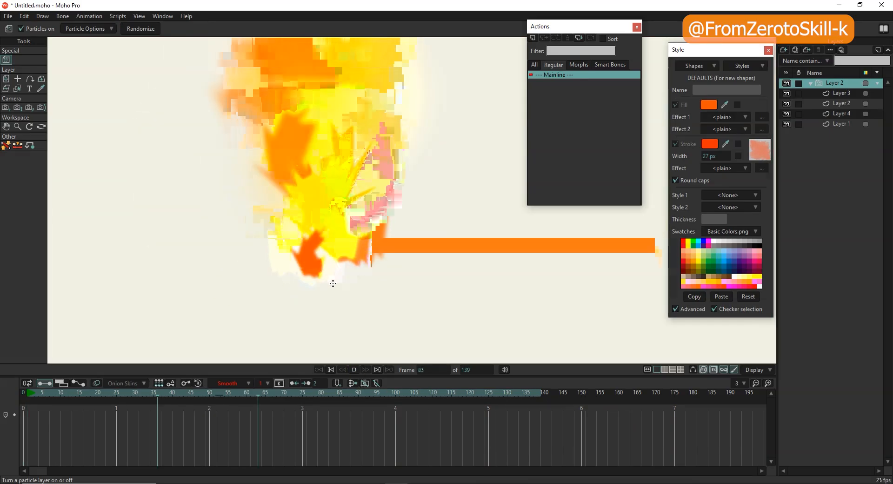
pyautogui.scroll(1, 344, 279)
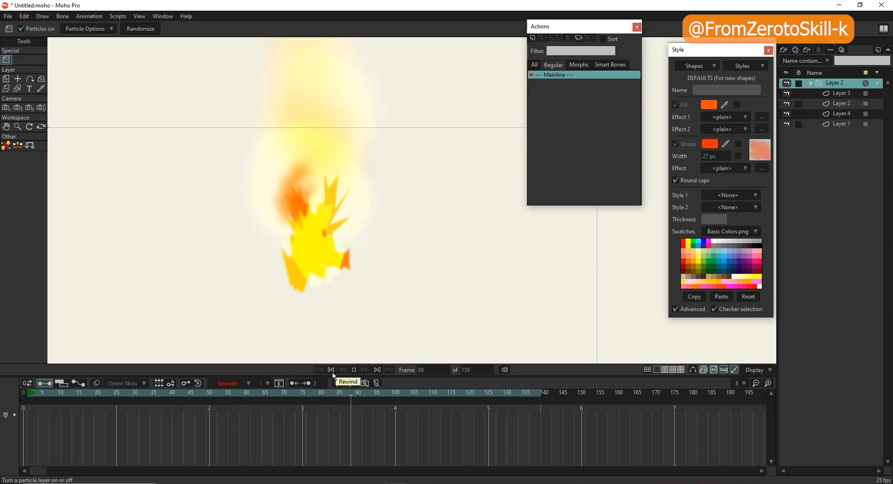
pyautogui.click(284, 393)
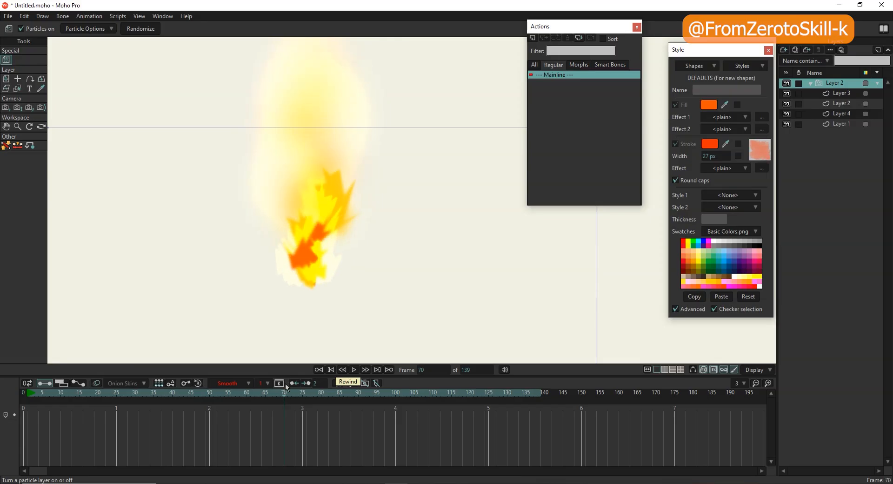
pyautogui.scroll(1, 308, 275)
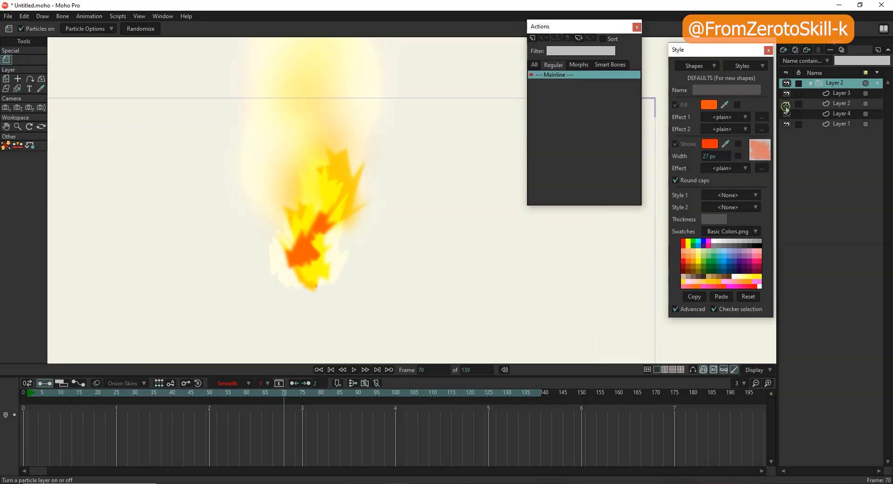
# Set the Layer 2 flame's blur radius to 14 px at frame 8, and play the particle animation to check it
pyautogui.click(832, 105)
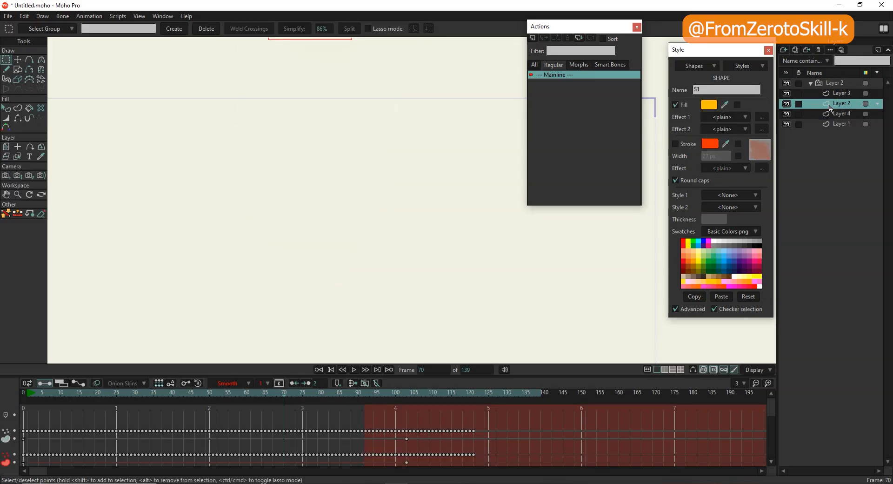
pyautogui.doubleClick(831, 106)
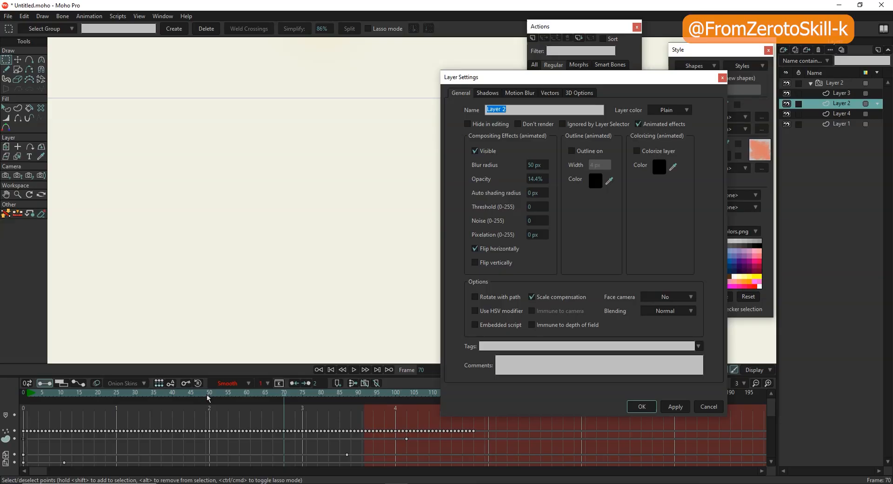
pyautogui.moveTo(207, 397); pyautogui.dragTo(56, 401)
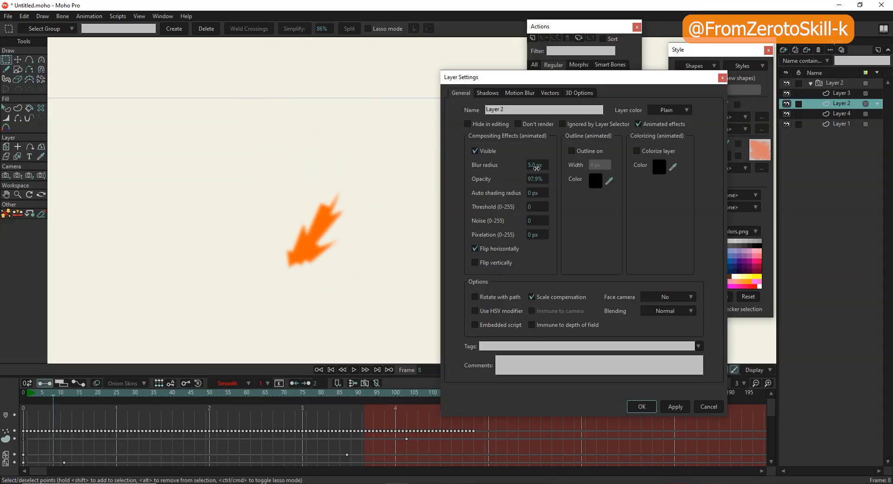
pyautogui.moveTo(537, 167); pyautogui.dragTo(575, 167)
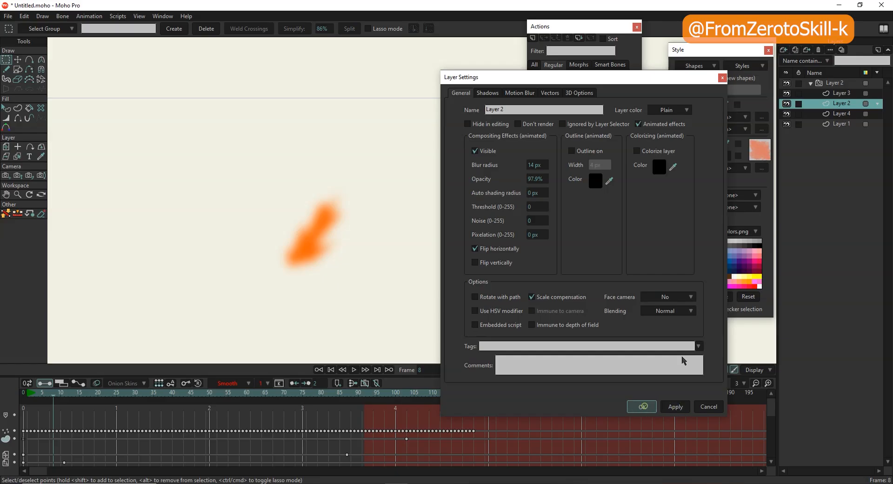
pyautogui.click(642, 406)
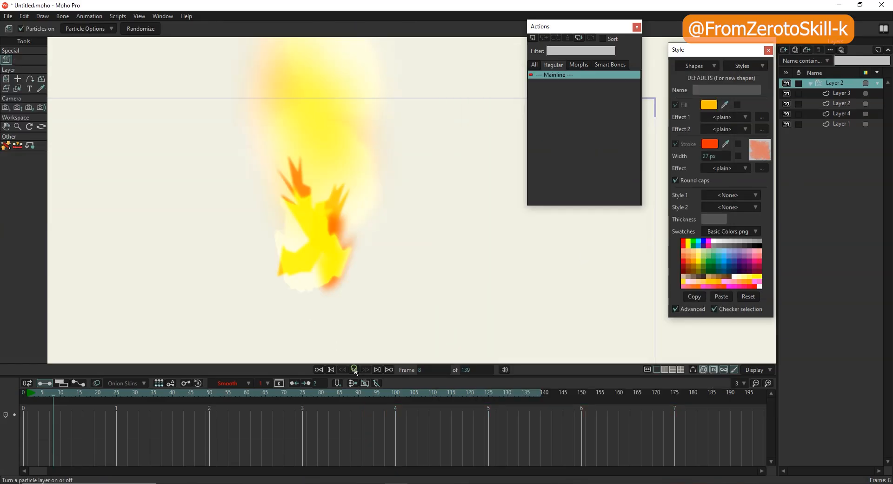
pyautogui.click(355, 369)
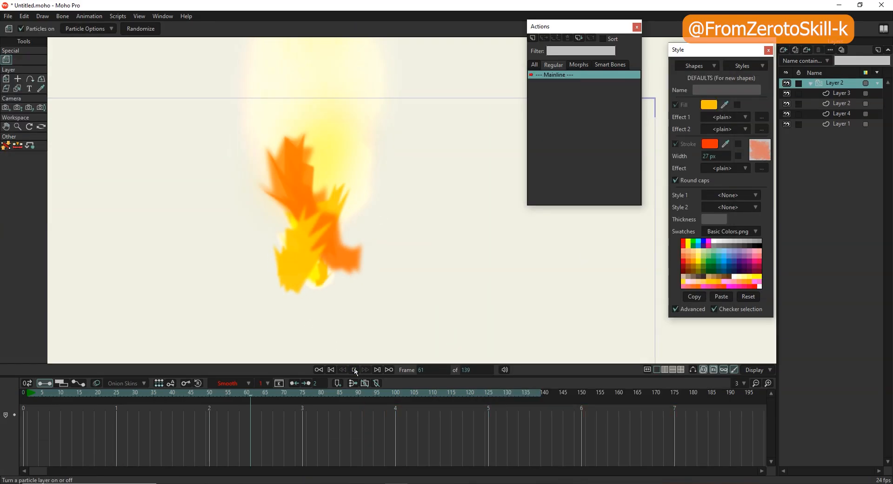
pyautogui.click(354, 369)
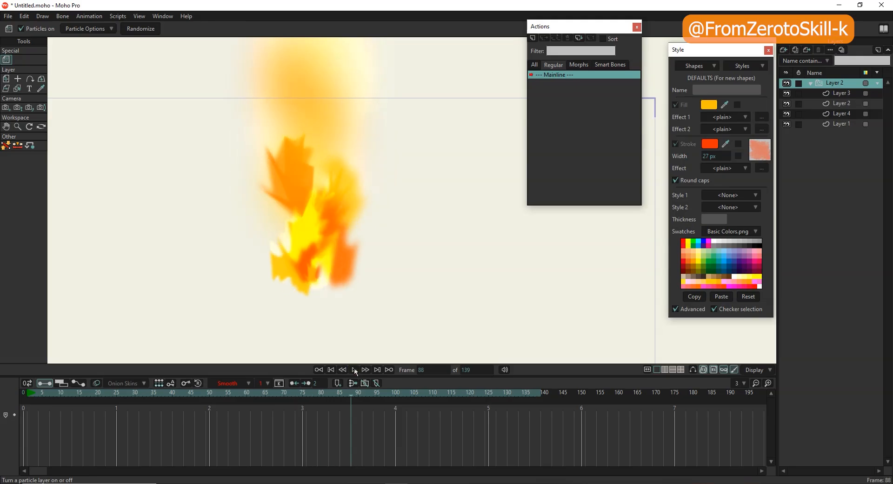
# Set the Layer 2 flame's blending mode to Color Burn
pyautogui.click(786, 104)
pyautogui.click(787, 104)
pyautogui.doubleClick(830, 104)
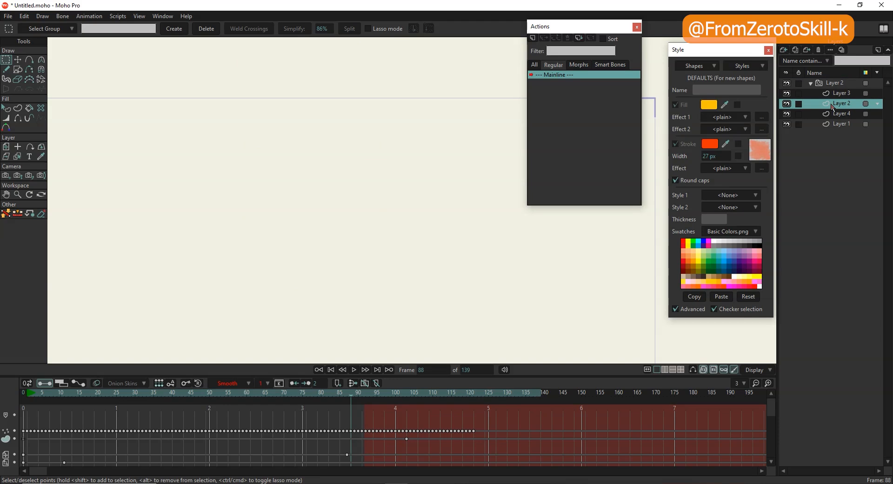
pyautogui.click(680, 311)
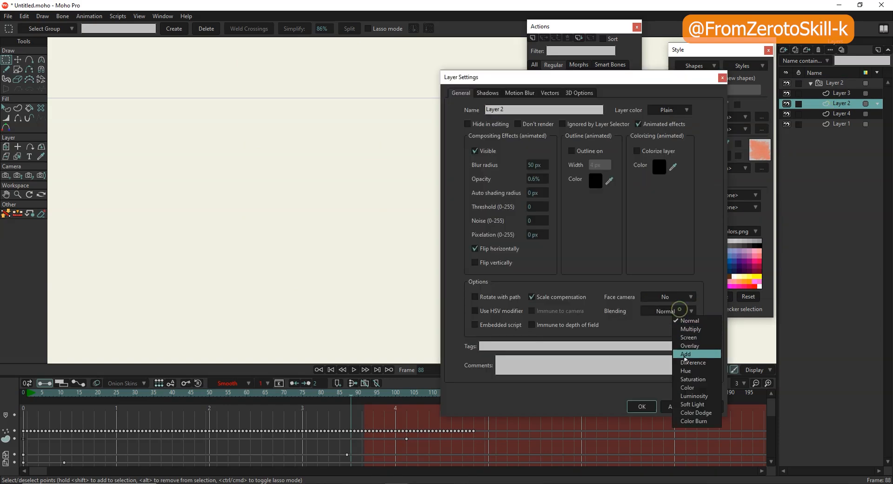
pyautogui.click(696, 421)
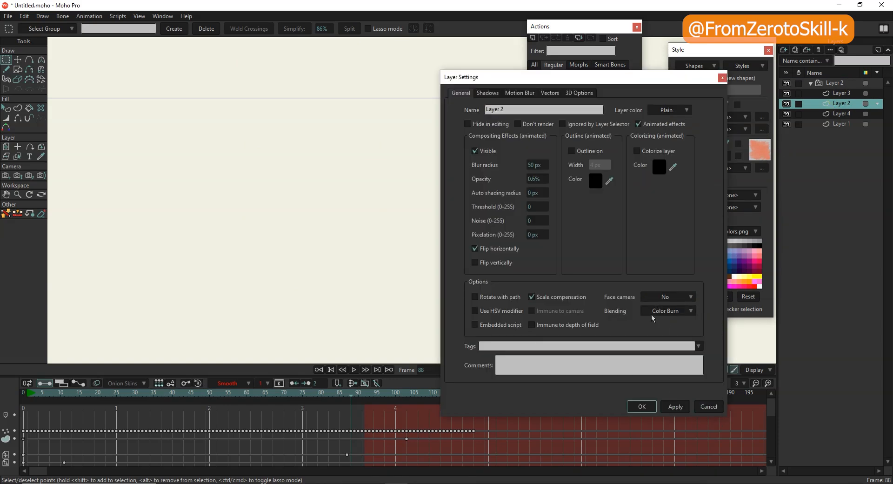
pyautogui.click(642, 407)
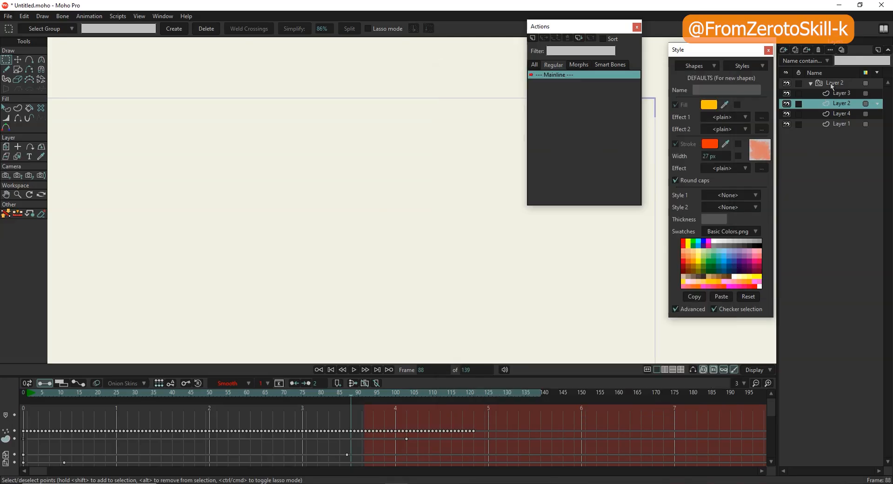
# Play the particle animation with the Color Burn flame, and return to frame 0
pyautogui.click(830, 82)
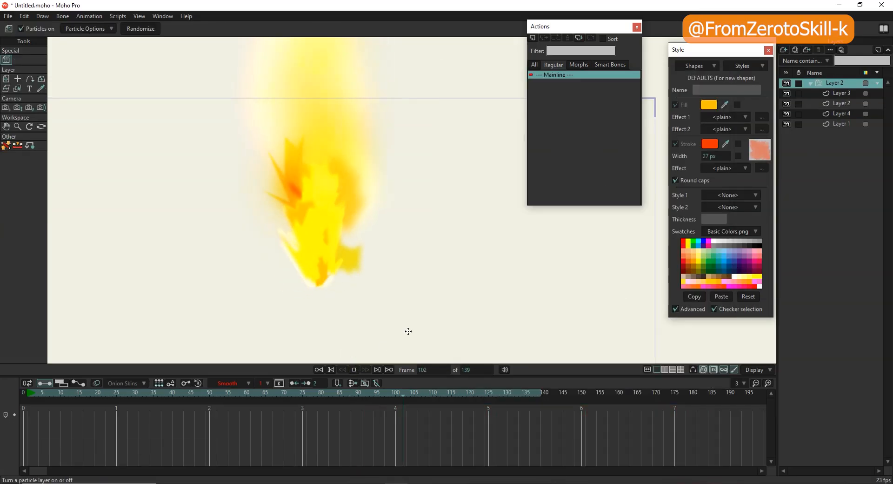
pyautogui.scroll(-2, 312, 280)
pyautogui.scroll(2, 313, 292)
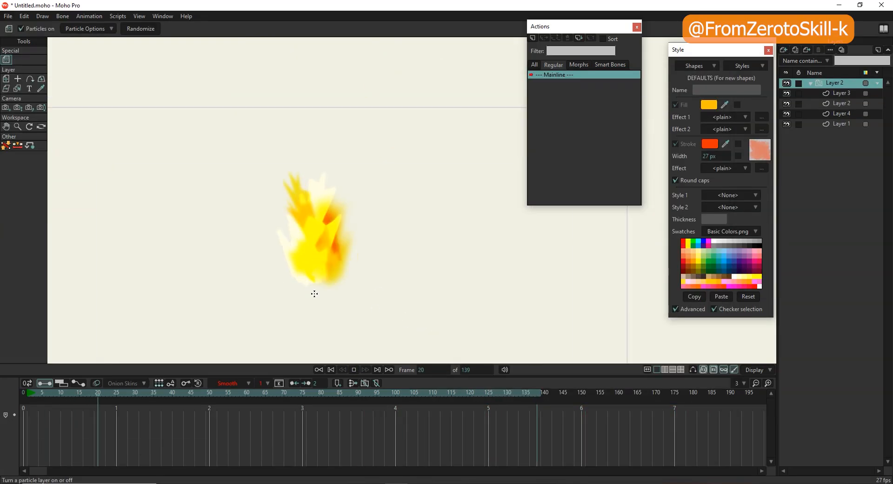
pyautogui.scroll(-2, 288, 263)
pyautogui.scroll(2, 288, 272)
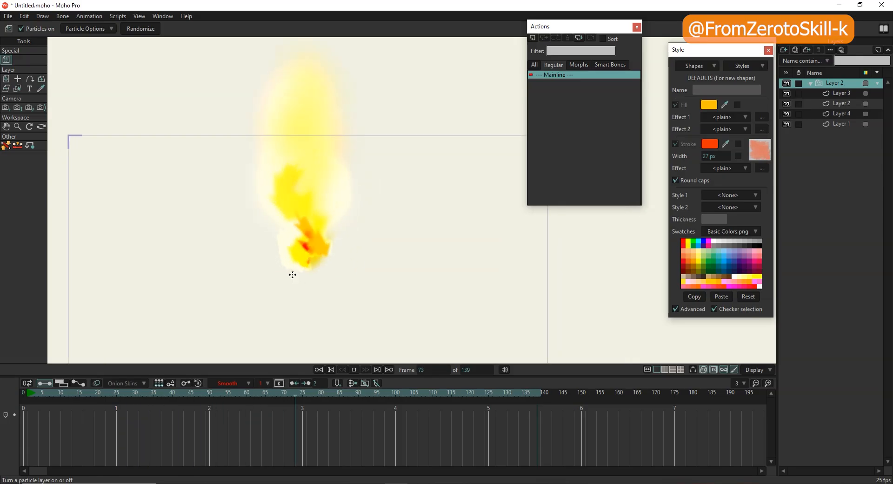
pyautogui.press('space')
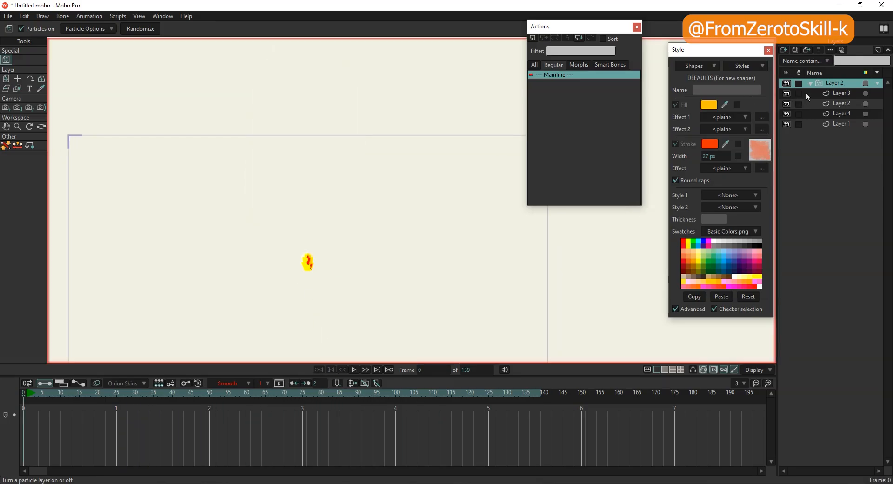
# Duplicate the whole particle layer and hide the duplicate
pyautogui.click(811, 83)
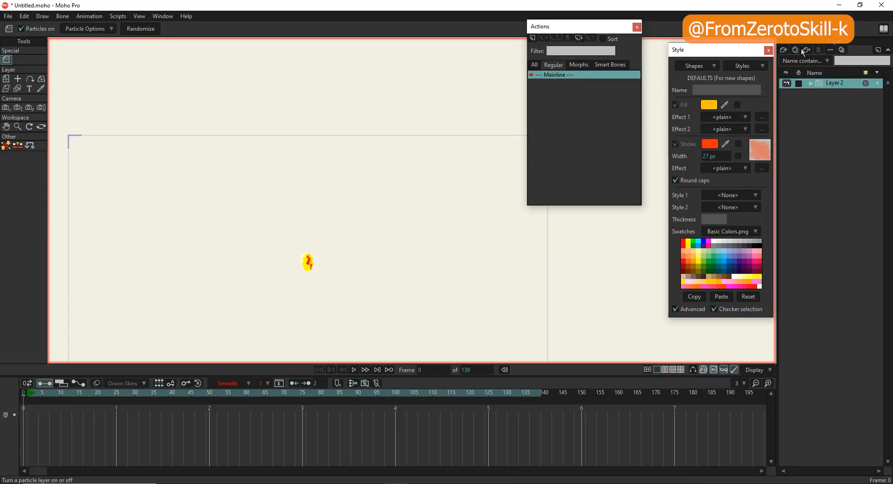
pyautogui.click(801, 49)
pyautogui.doubleClick(828, 84)
pyautogui.click(786, 83)
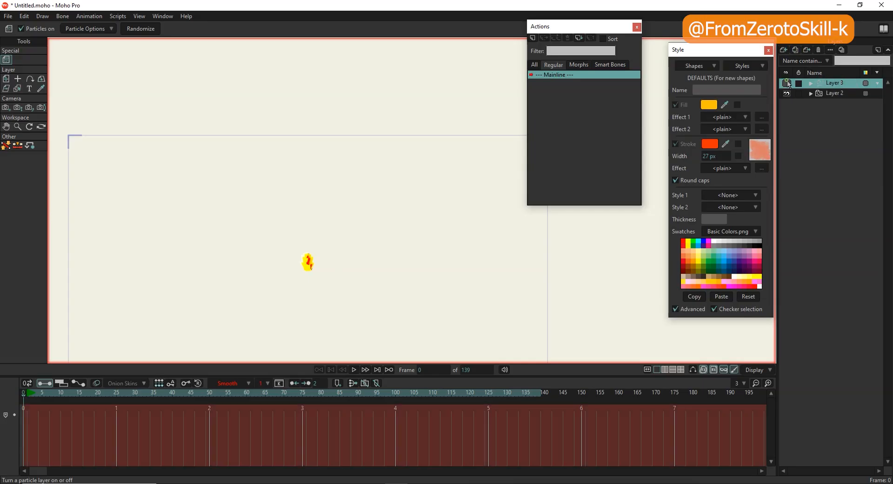
# Delete Layers 2, 4 and 1 inside the visible particle layer, and erase the flame shape in the remaining Layer 3
pyautogui.click(824, 94)
pyautogui.click(812, 93)
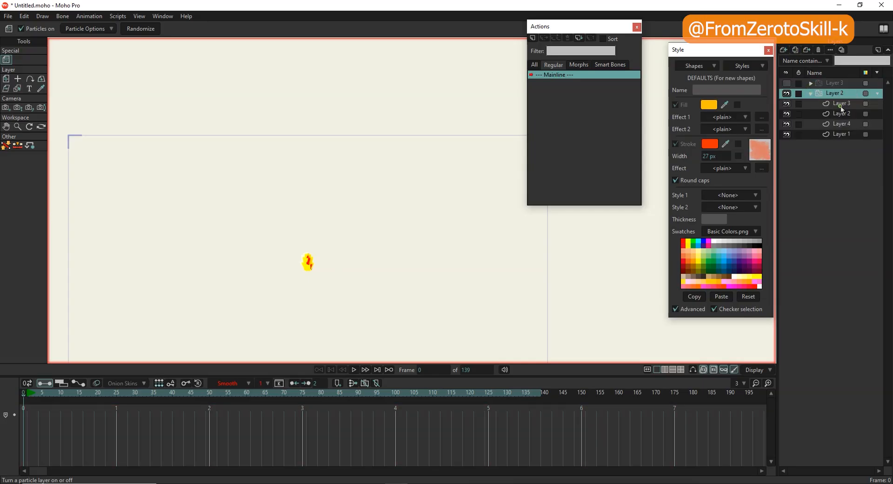
pyautogui.click(840, 113)
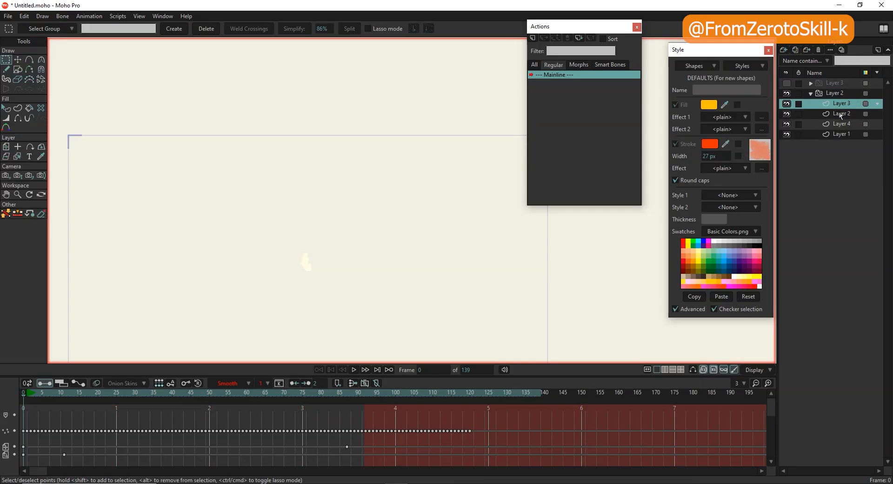
pyautogui.click(819, 50)
pyautogui.click(820, 50)
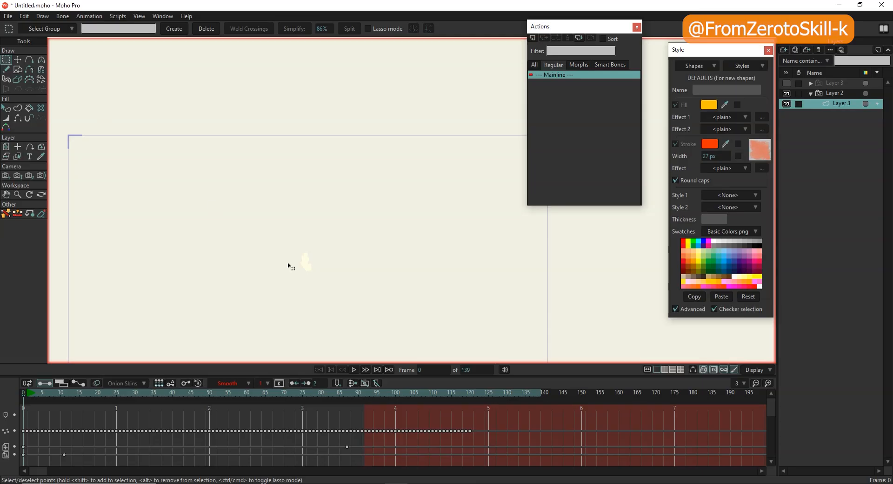
pyautogui.moveTo(215, 140); pyautogui.dragTo(325, 274)
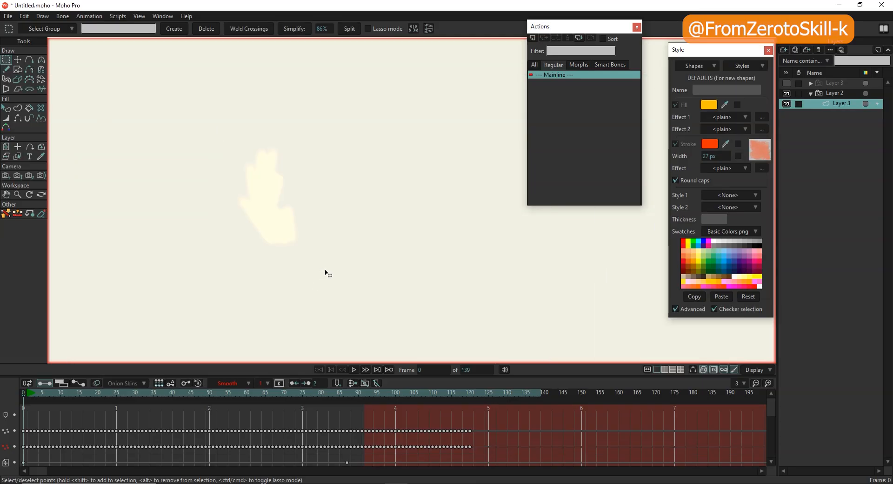
pyautogui.press('Delete')
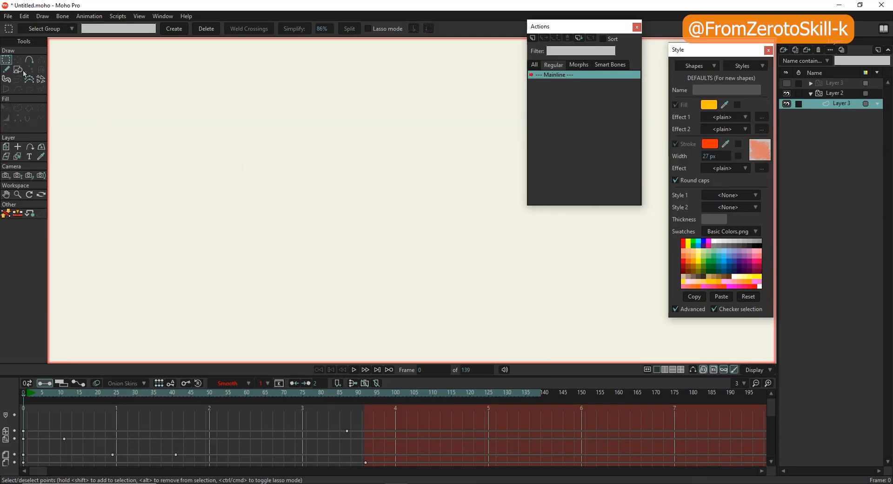
# Draw a large circle in Layer 3 and turn off its stroke
pyautogui.click(21, 70)
pyautogui.click(113, 30)
pyautogui.moveTo(219, 141); pyautogui.dragTo(375, 300)
pyautogui.click(6, 108)
pyautogui.click(273, 209)
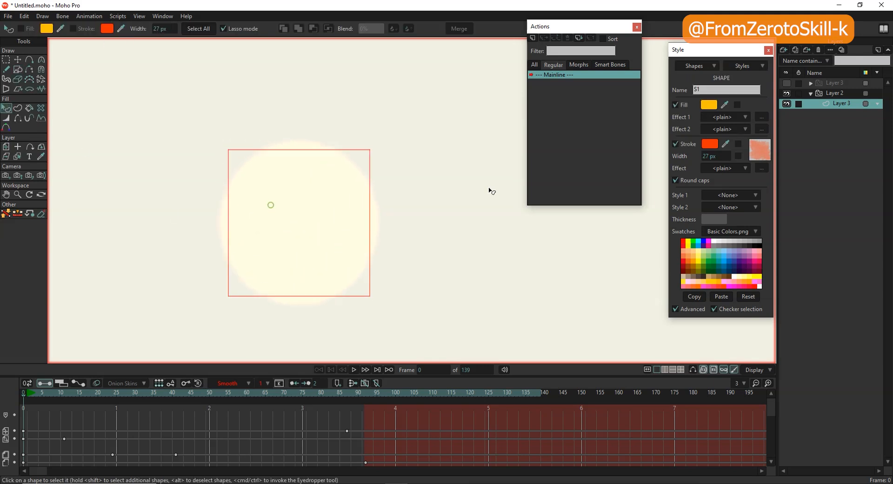
pyautogui.click(681, 142)
pyautogui.click(488, 211)
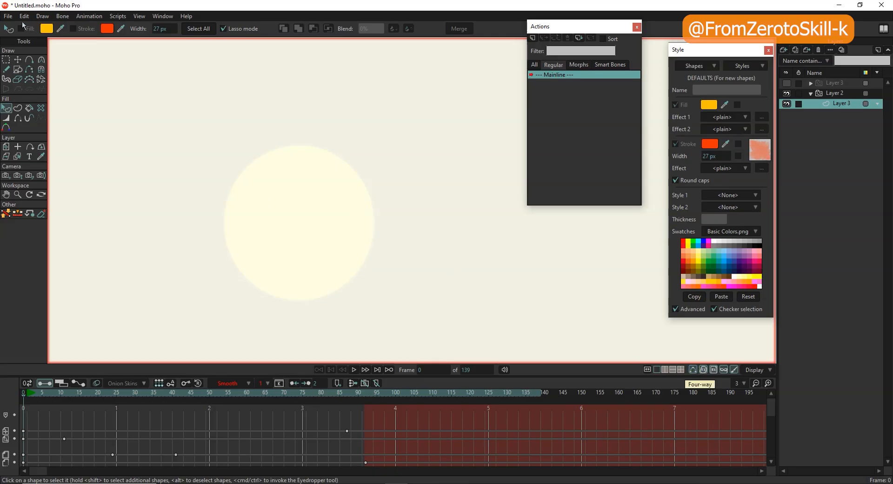
# Pull the circle's curve handles outward around all four points to form an irregular four-lobed puff
pyautogui.click(20, 60)
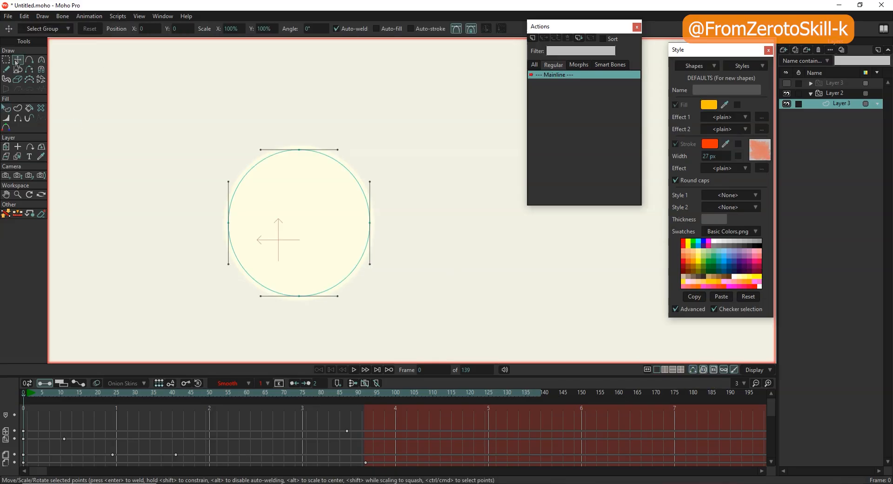
pyautogui.moveTo(338, 150); pyautogui.dragTo(340, 103)
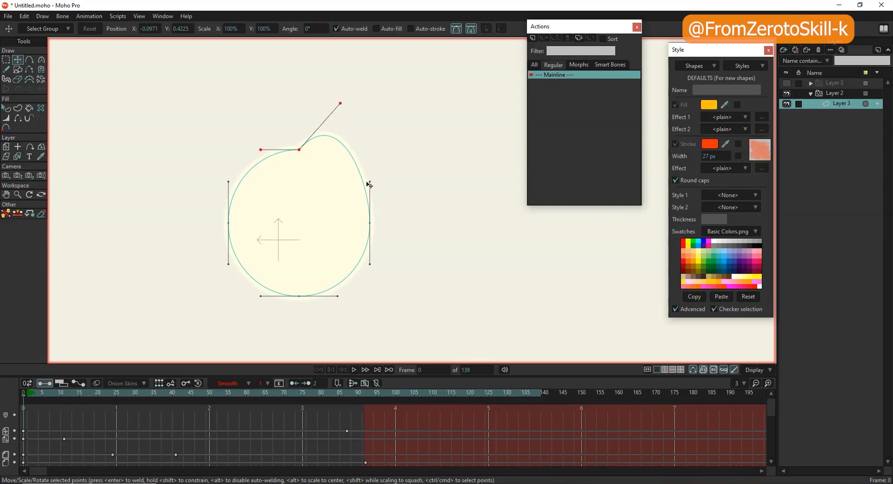
pyautogui.moveTo(370, 182); pyautogui.dragTo(433, 196)
pyautogui.moveTo(370, 263); pyautogui.dragTo(406, 263)
pyautogui.moveTo(337, 295); pyautogui.dragTo(334, 361)
pyautogui.moveTo(261, 295); pyautogui.dragTo(254, 336)
pyautogui.moveTo(229, 264); pyautogui.dragTo(189, 239)
pyautogui.moveTo(228, 181); pyautogui.dragTo(248, 109)
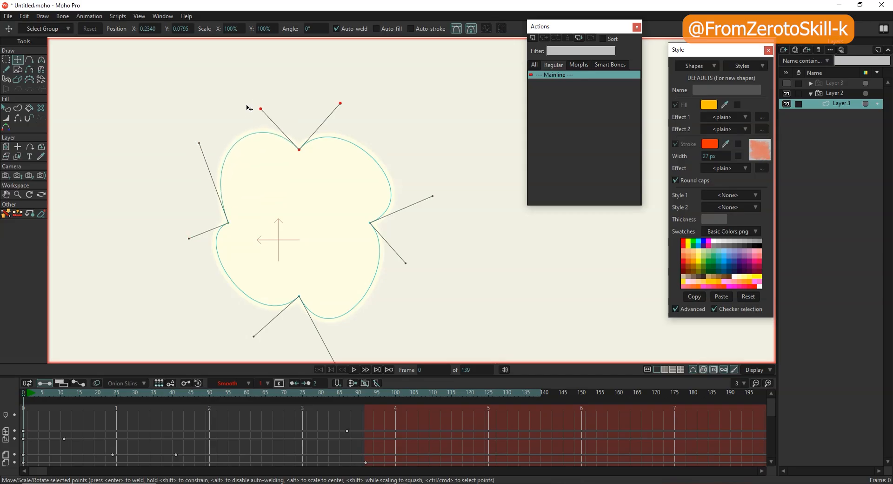
# Fill the four-lobed shape with white
pyautogui.click(6, 108)
pyautogui.click(333, 232)
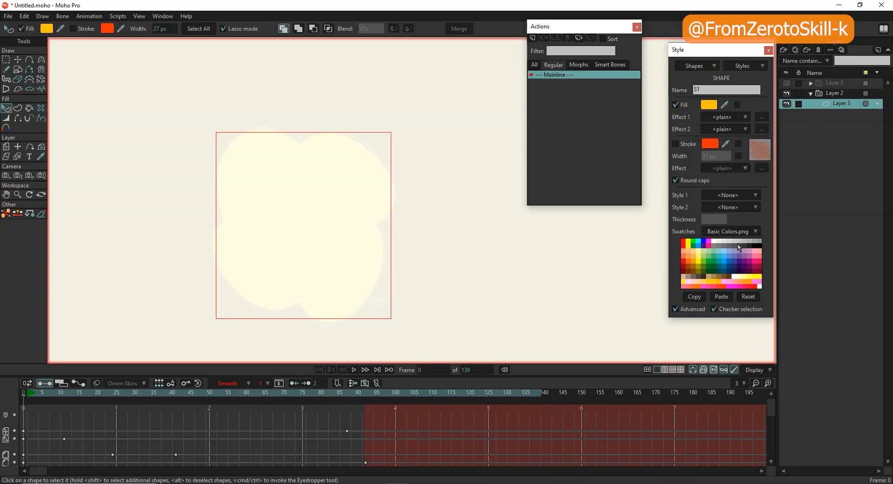
pyautogui.click(715, 241)
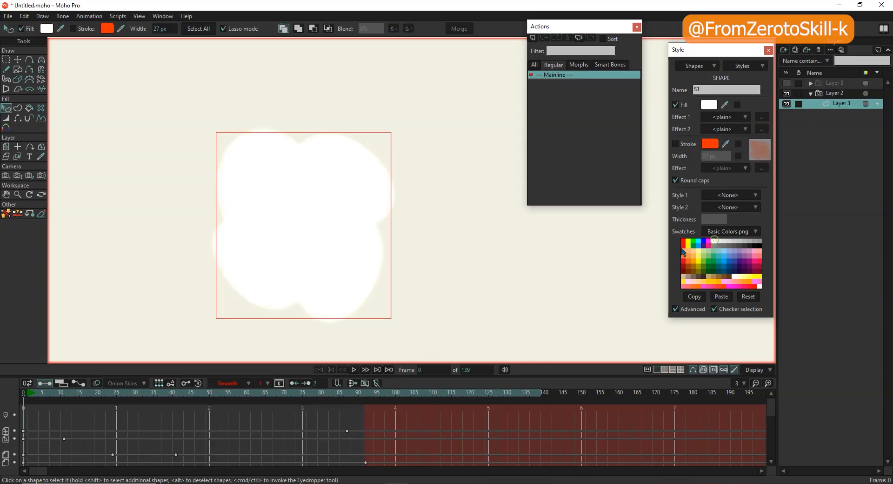
# In the puff layer's settings, set blending to Normal, lower opacity to about 74% and strongly increase the blur radius
pyautogui.doubleClick(840, 105)
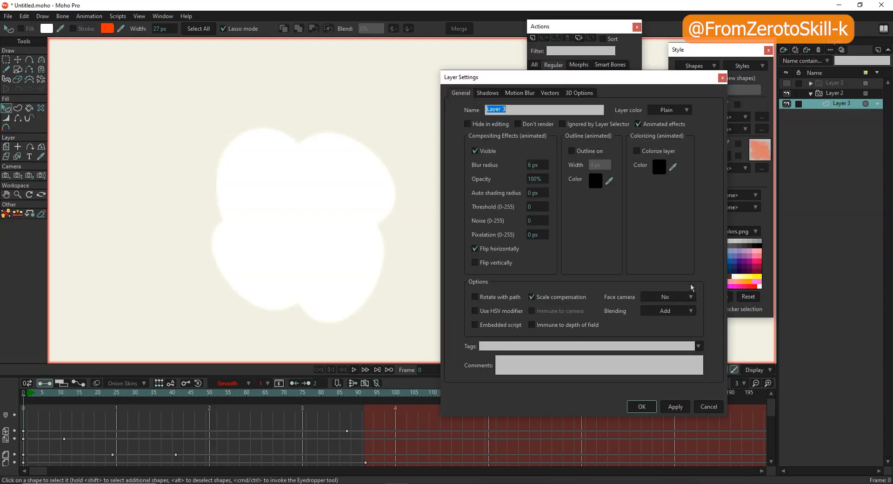
pyautogui.click(674, 315)
pyautogui.click(673, 319)
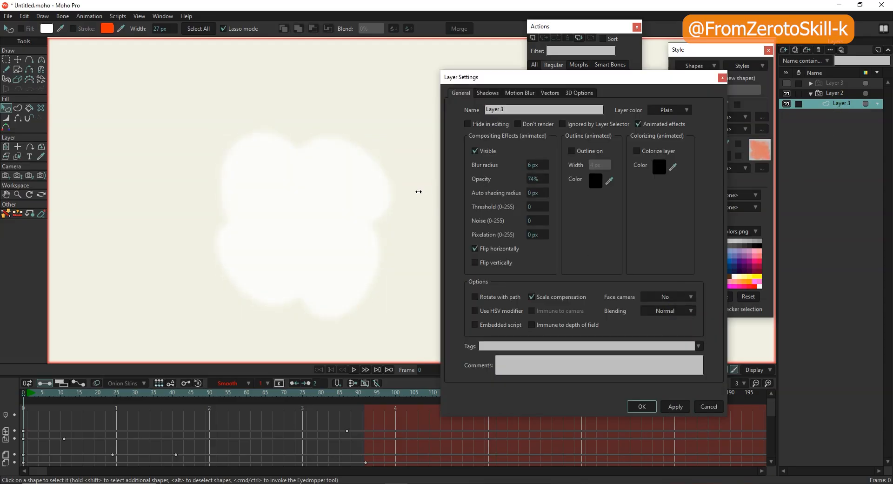
pyautogui.moveTo(527, 167); pyautogui.dragTo(669, 181)
pyautogui.click(641, 407)
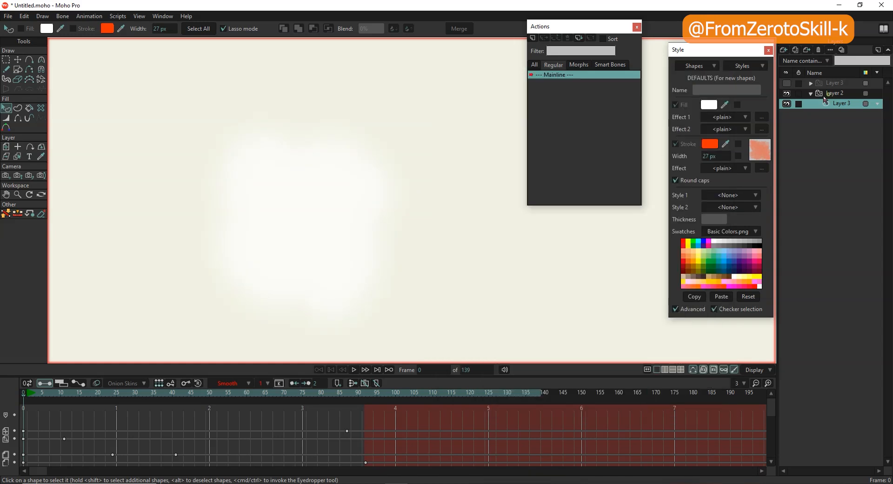
# Play back the Layer 2 particle animation to check the softened puffs around the flame, and return to the start
pyautogui.click(824, 94)
pyautogui.click(354, 370)
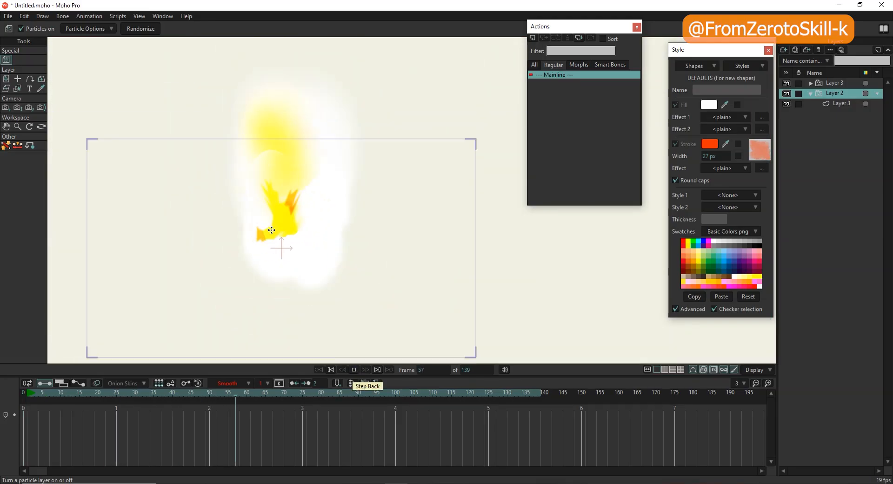
pyautogui.click(331, 370)
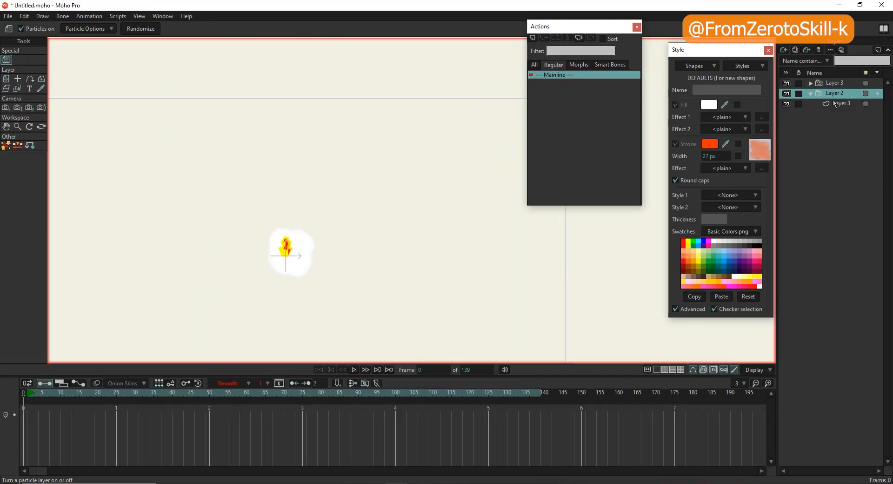
# Scale the puff layer inside Layer 2 down to 10% at frame 0, over the base of the flame
pyautogui.click(836, 104)
pyautogui.click(6, 146)
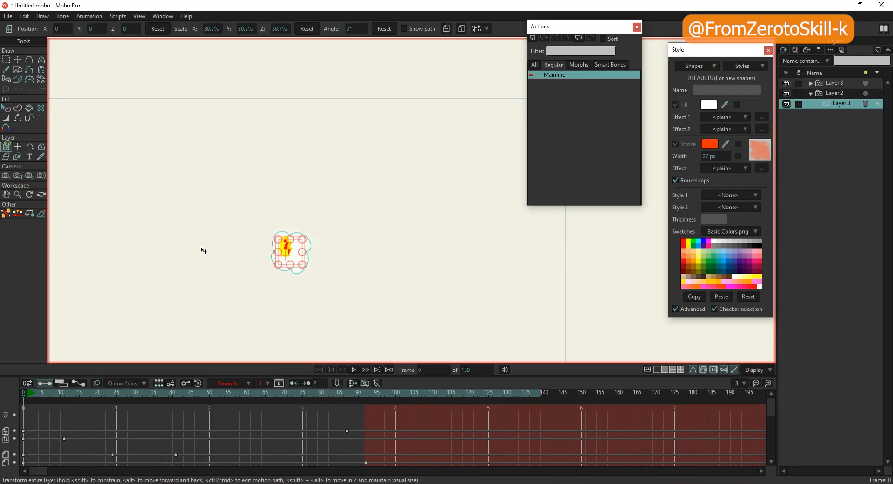
pyautogui.scroll(8, 241, 253)
pyautogui.moveTo(432, 154); pyautogui.dragTo(317, 234)
# Select all points of the puff and apply the Wavy warp script over 120 frames with an amplitude of 0.5
pyautogui.click(6, 59)
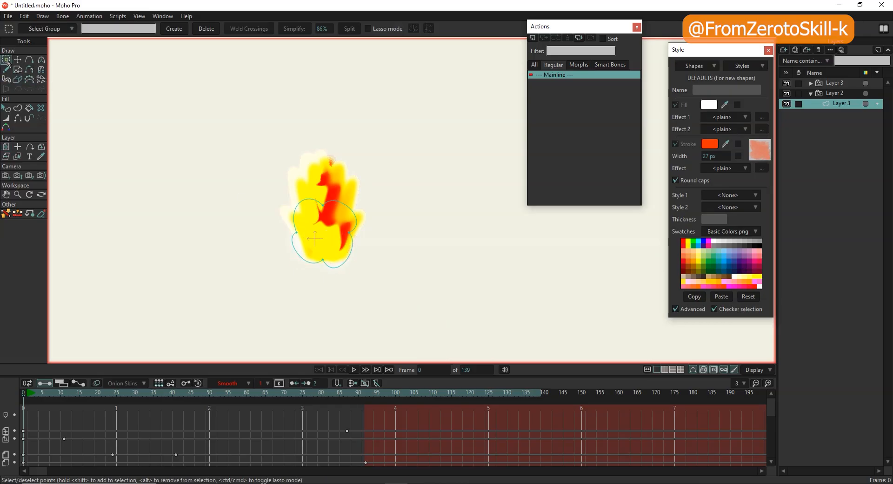
pyautogui.moveTo(263, 168); pyautogui.dragTo(390, 285)
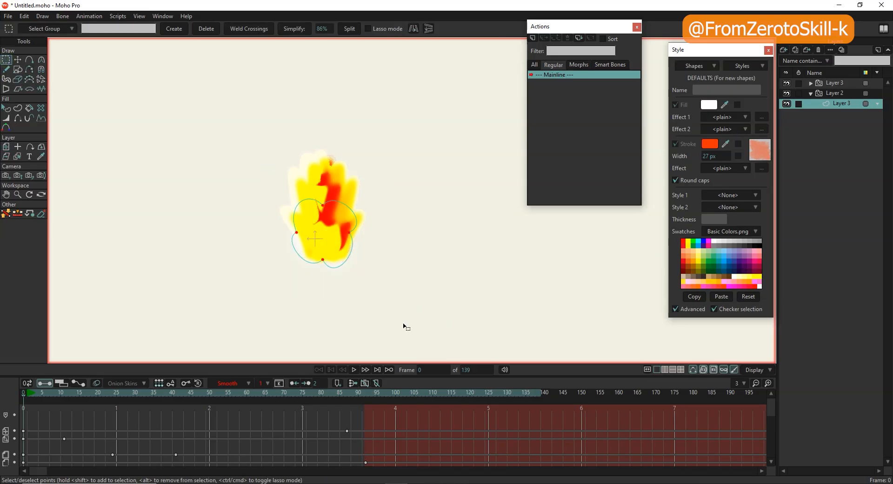
pyautogui.click(118, 17)
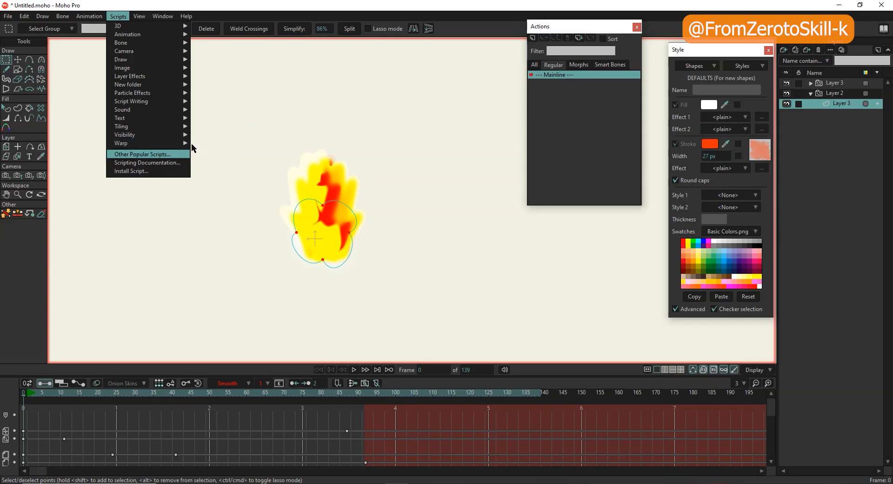
pyautogui.moveTo(184, 143)
pyautogui.click(207, 151)
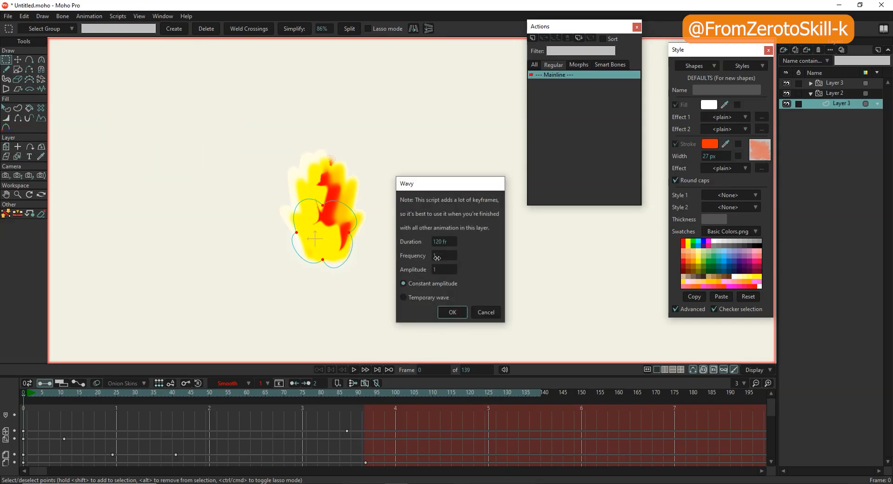
pyautogui.doubleClick(438, 255)
pyautogui.doubleClick(444, 269)
pyautogui.write('0.5')
pyautogui.click(453, 312)
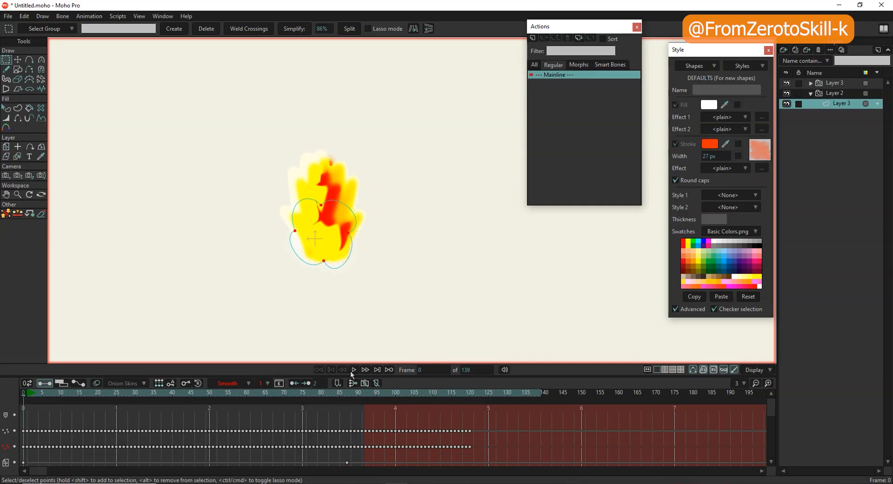
# Play back the wavy puff together with the flame particles, and rewind to the first frame
pyautogui.click(353, 369)
pyautogui.click(354, 371)
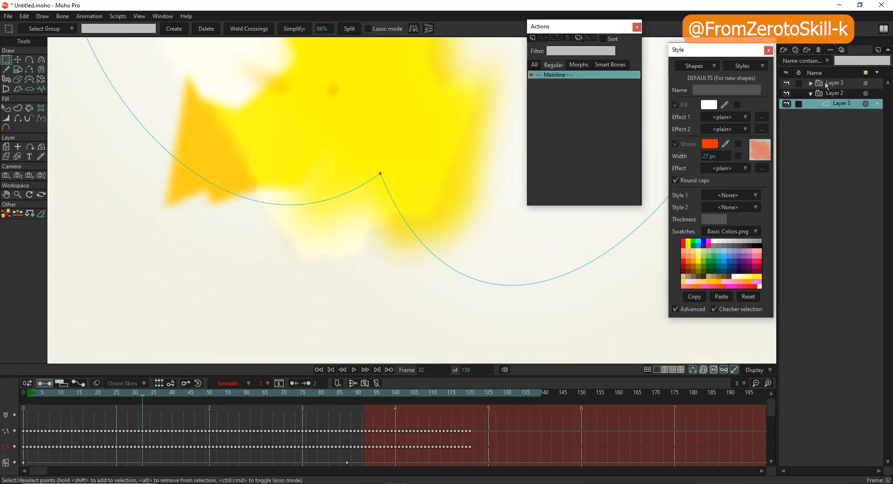
pyautogui.click(826, 82)
pyautogui.click(353, 370)
pyautogui.scroll(-5, 269, 234)
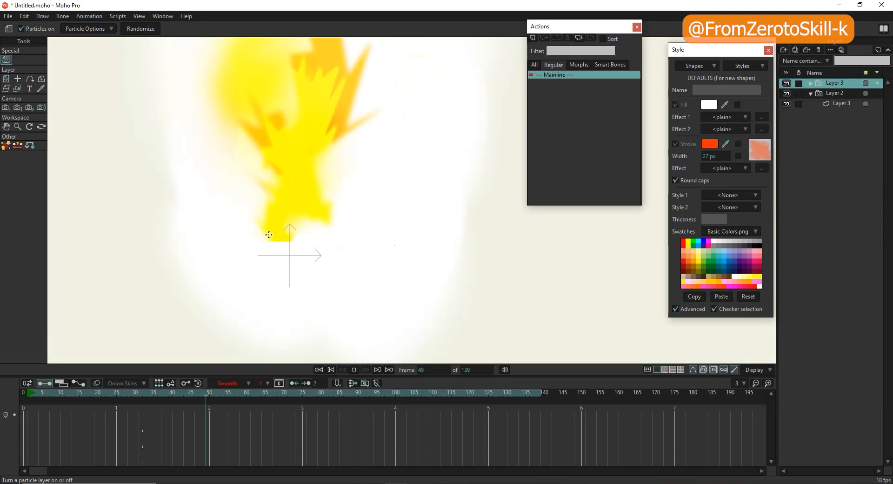
pyautogui.click(330, 369)
# Key a smaller scale of about 5.7% for the puff layer at frame 1
pyautogui.click(842, 104)
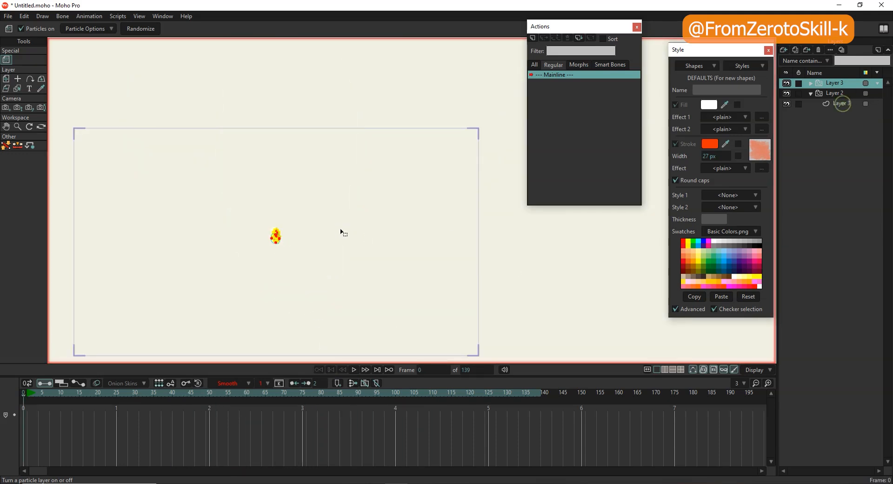
pyautogui.click(6, 147)
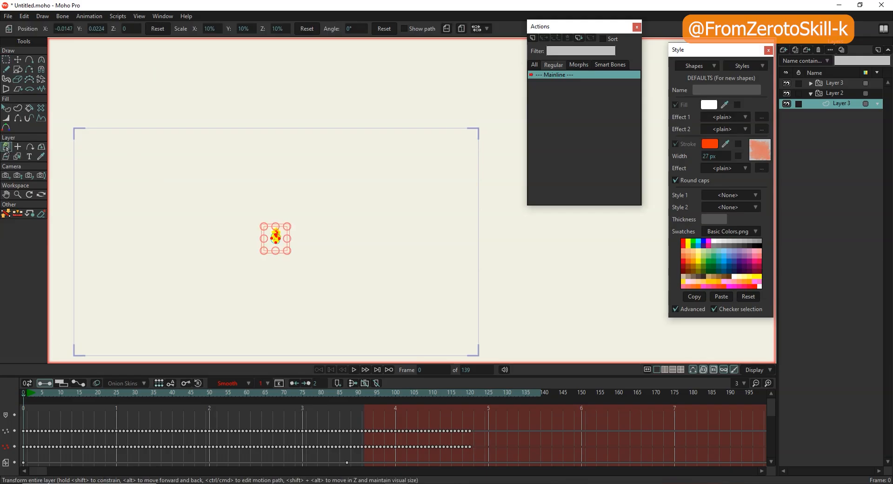
pyautogui.click(28, 393)
pyautogui.moveTo(263, 221); pyautogui.dragTo(284, 259)
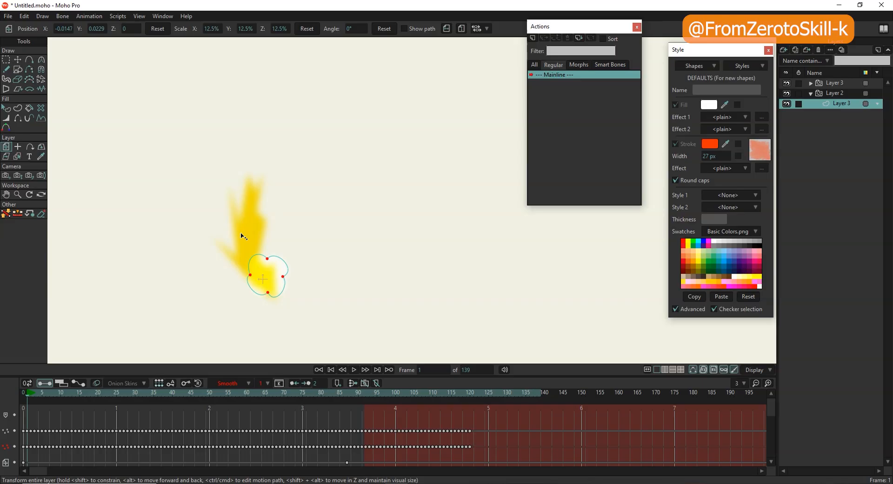
# Delete the puff layer's scale keyframe at frame 11 and scale the puff to 13.6% at frame 15
pyautogui.click(80, 398)
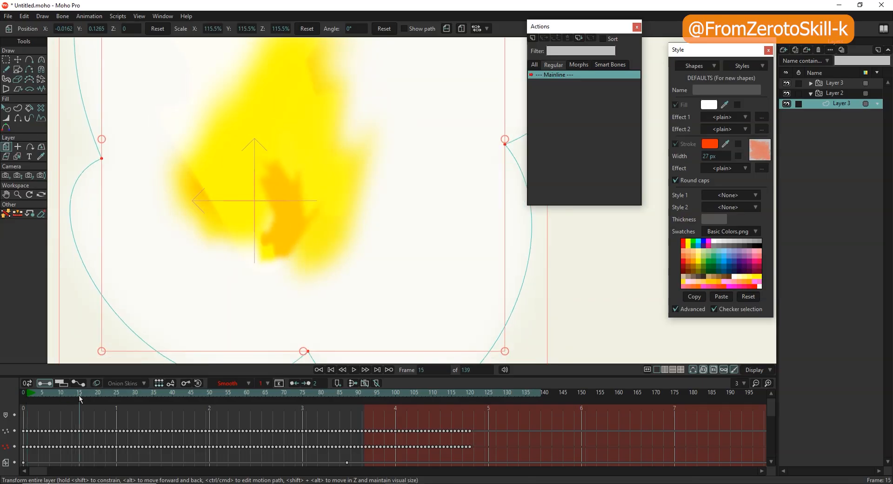
pyautogui.scroll(-3, 113, 434)
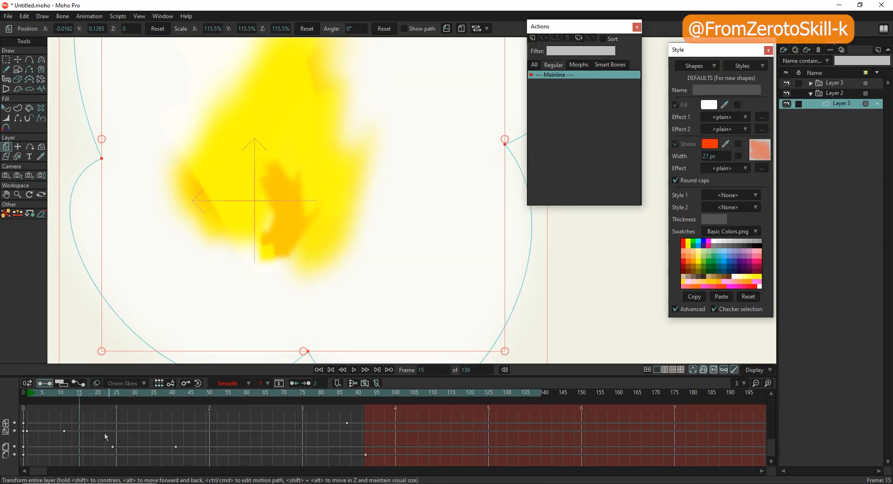
pyautogui.click(63, 431)
pyautogui.press('Delete')
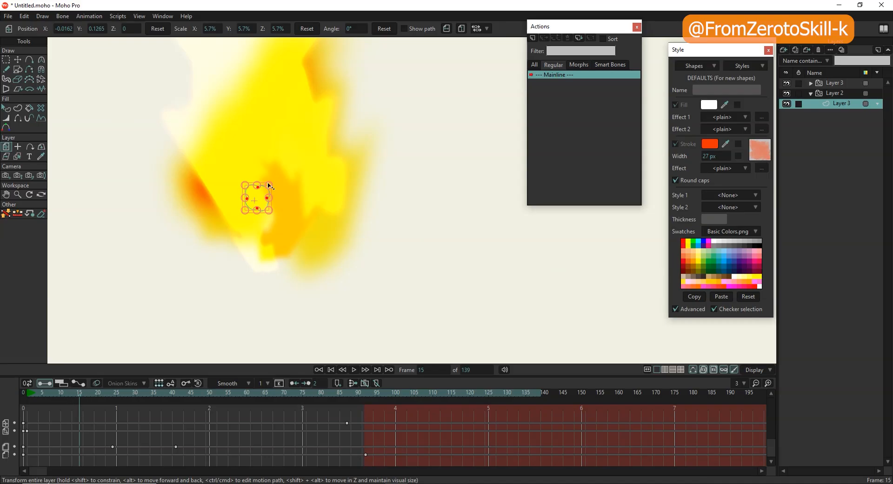
pyautogui.moveTo(269, 186); pyautogui.dragTo(279, 216)
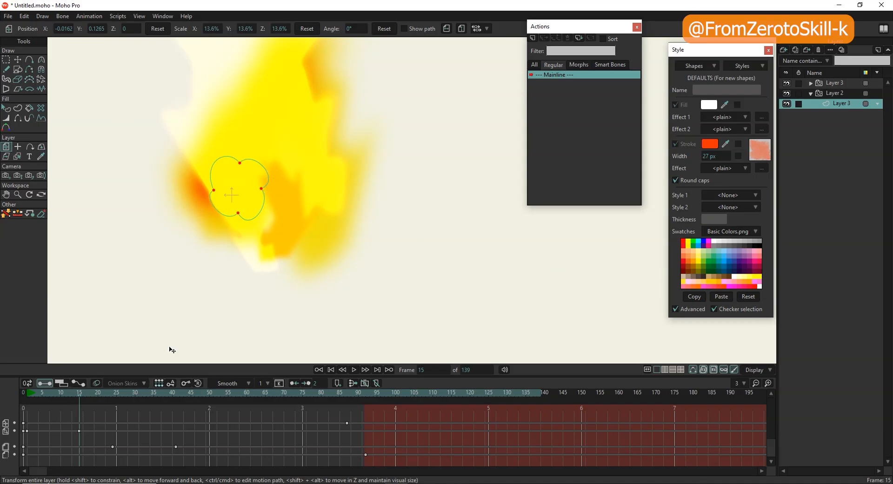
# Scrub through the puff's rise and play back the Layer 2 particle animation to check the new puff size
pyautogui.moveTo(149, 393); pyautogui.dragTo(201, 393)
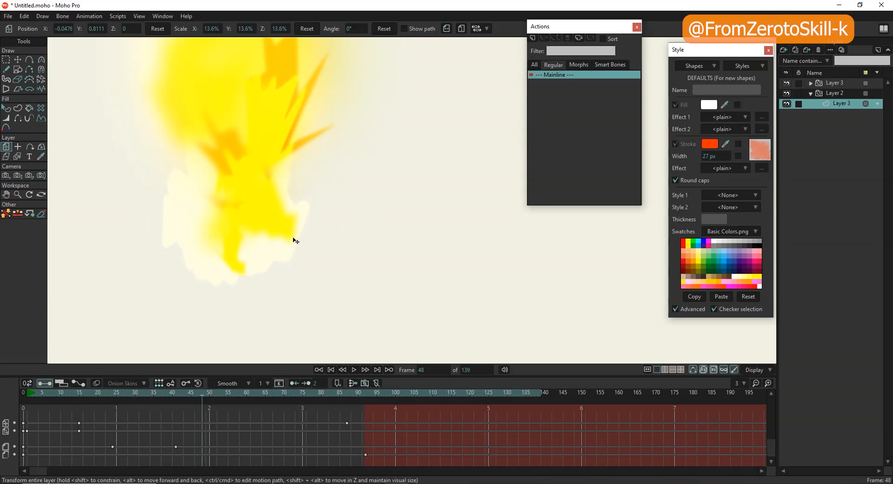
pyautogui.scroll(-2, 295, 240)
pyautogui.scroll(1, 265, 151)
pyautogui.moveTo(275, 130); pyautogui.dragTo(306, 130)
pyautogui.click(834, 93)
pyautogui.click(353, 369)
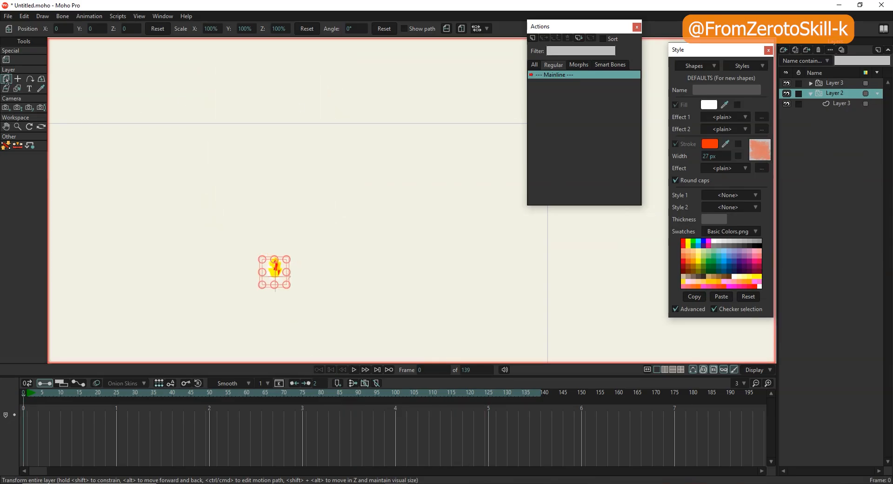
# Set the source width and source height of the Layer 2 particles to 0.25 and preview the animation
pyautogui.click(6, 59)
pyautogui.click(84, 29)
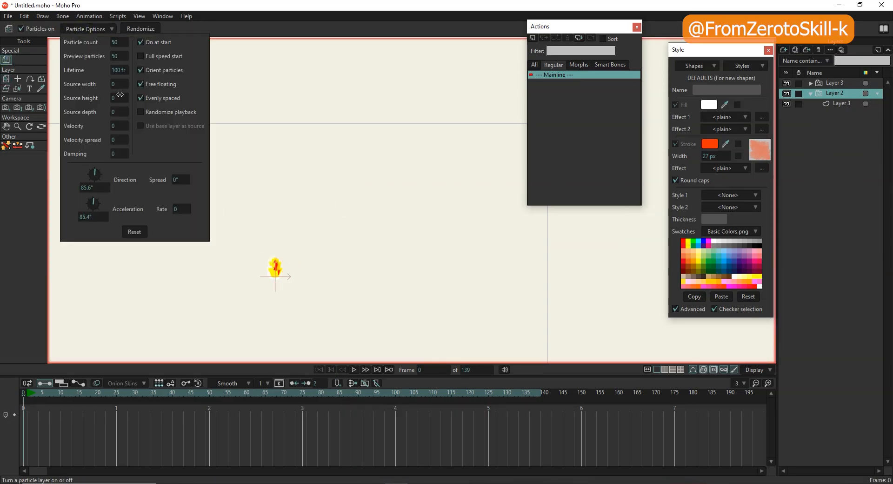
pyautogui.moveTo(119, 86)
pyautogui.mouseDown()
pyautogui.moveTo(127, 86)
pyautogui.moveTo(122, 96)
pyautogui.mouseUp()
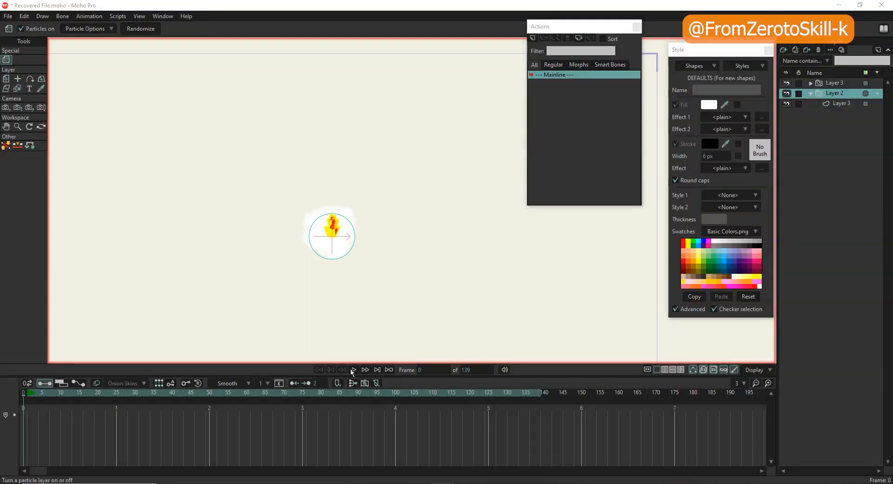
pyautogui.click(352, 370)
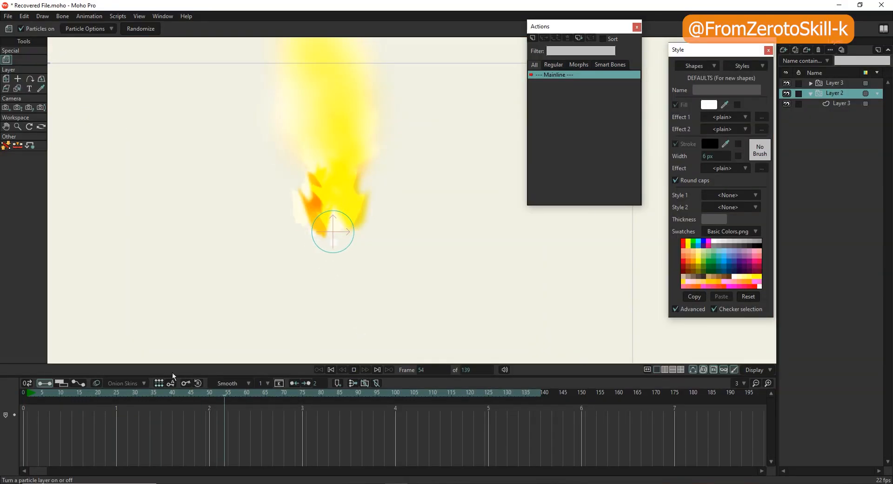
pyautogui.click(251, 394)
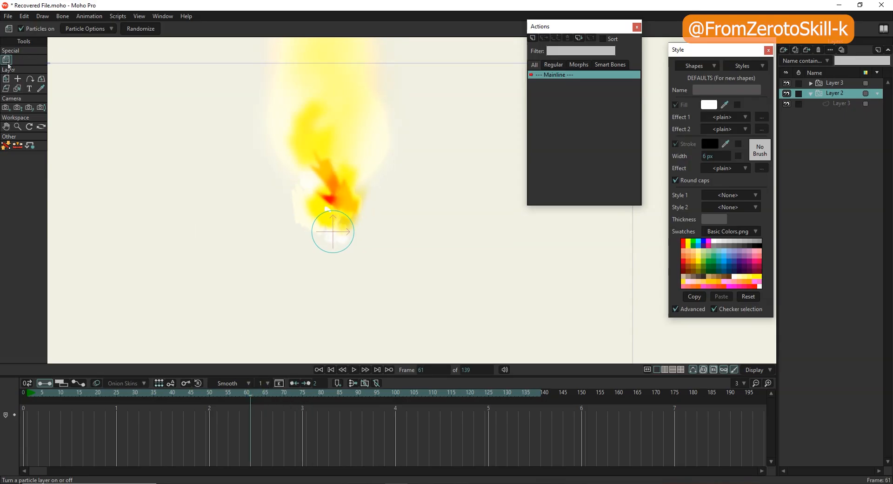
# Set the Layer 2 particle spread to 1° and the acceleration rate to 1
pyautogui.click(86, 29)
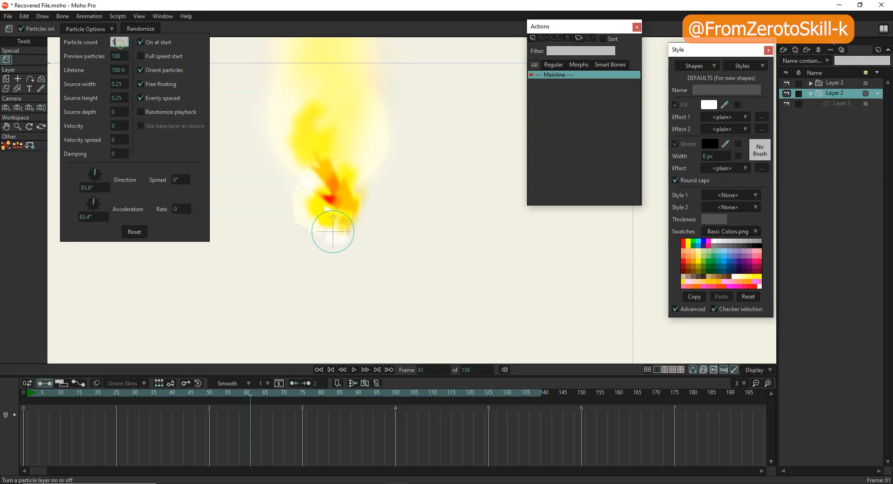
pyautogui.click(187, 162)
pyautogui.write('1')
pyautogui.press('Return')
pyautogui.click(176, 157)
# Play back the particle animation from different view distances and stop at frame 75 to inspect the rising puffs
pyautogui.click(354, 370)
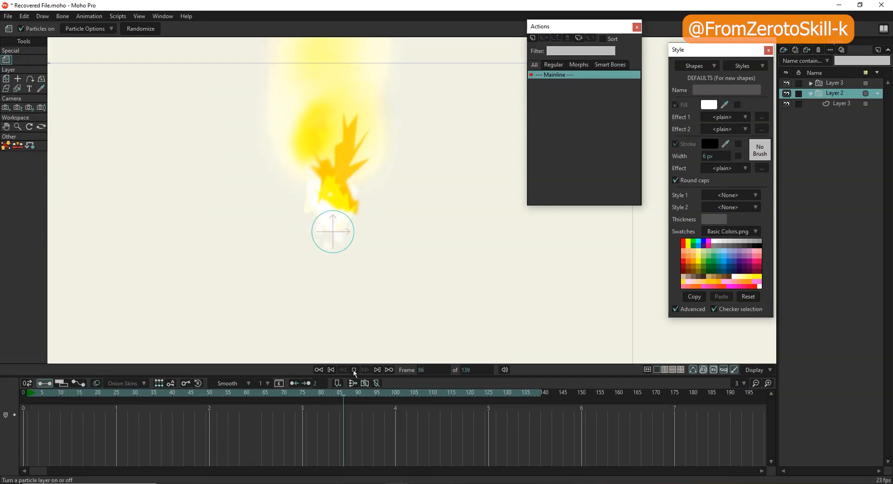
pyautogui.scroll(-2, 337, 281)
pyautogui.scroll(-3, 343, 265)
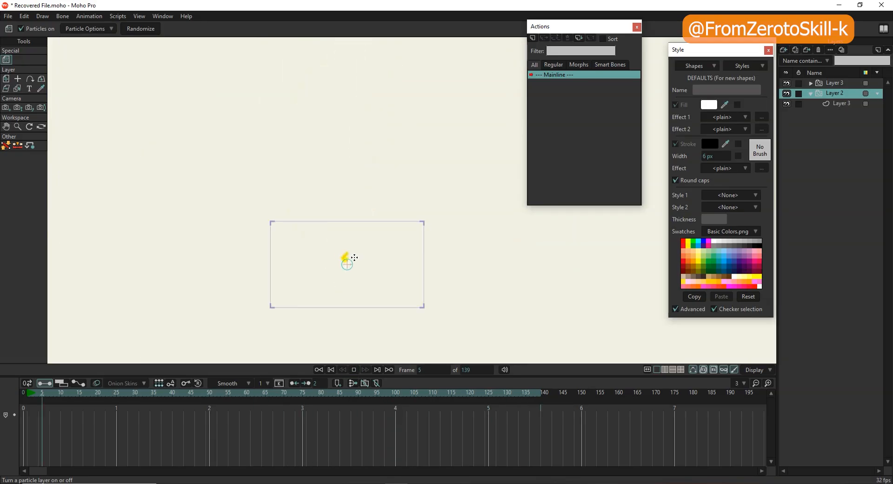
pyautogui.scroll(2, 357, 261)
pyautogui.scroll(1, 358, 262)
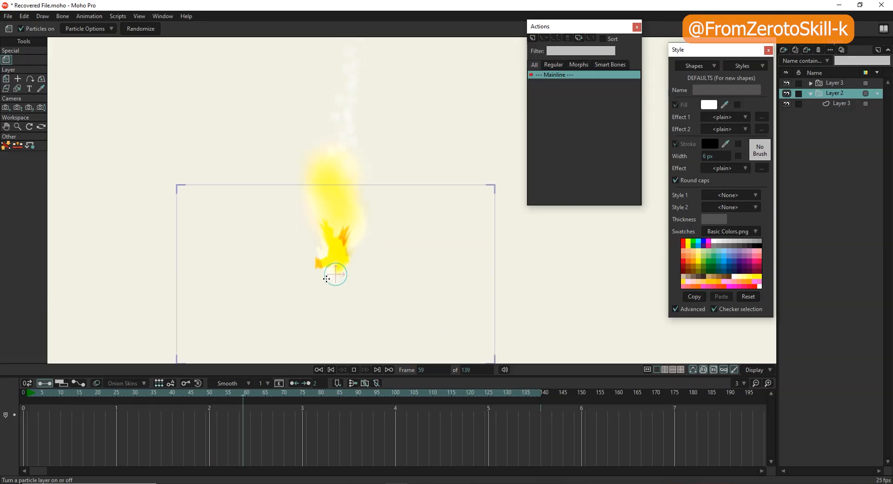
pyautogui.click(301, 394)
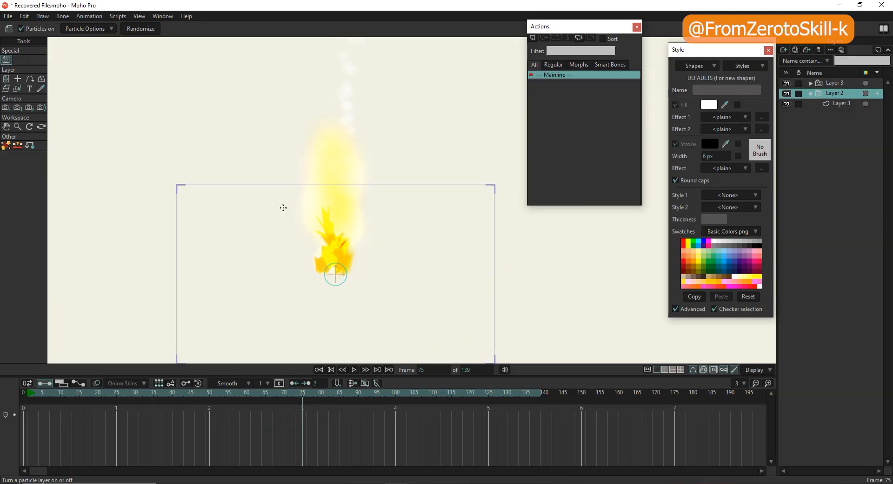
# Adjust the source height and source width of the Layer 2 particles
pyautogui.click(83, 28)
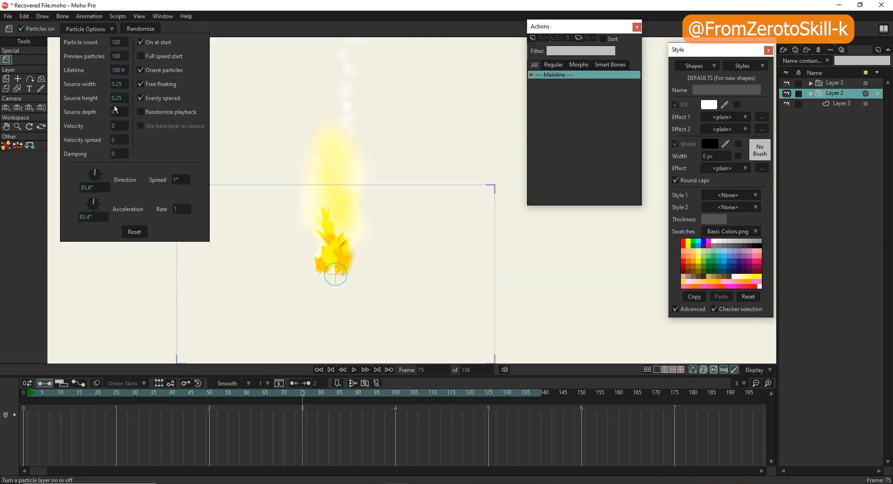
pyautogui.moveTo(117, 98); pyautogui.dragTo(120, 85)
# Duplicate the Layer 3 puff shape inside the Layer 2 particle group at frame 0 and enlarge the copy to about 14.6% scale
pyautogui.click(851, 104)
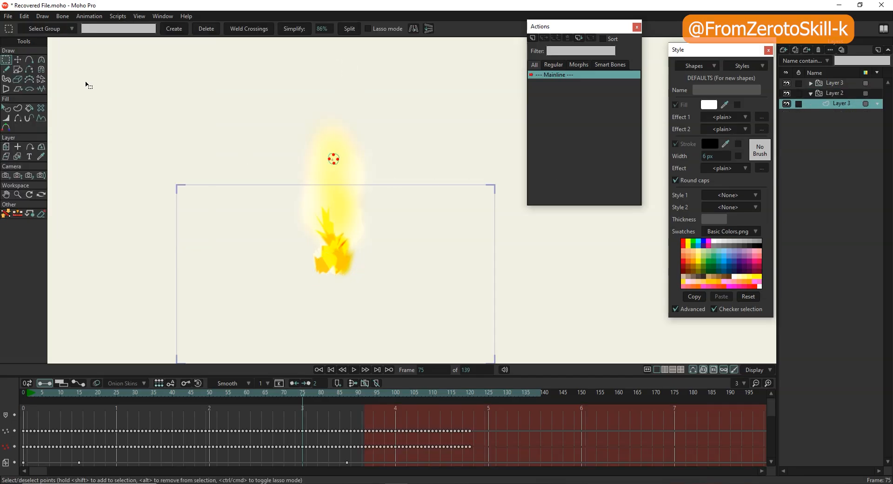
pyautogui.click(6, 147)
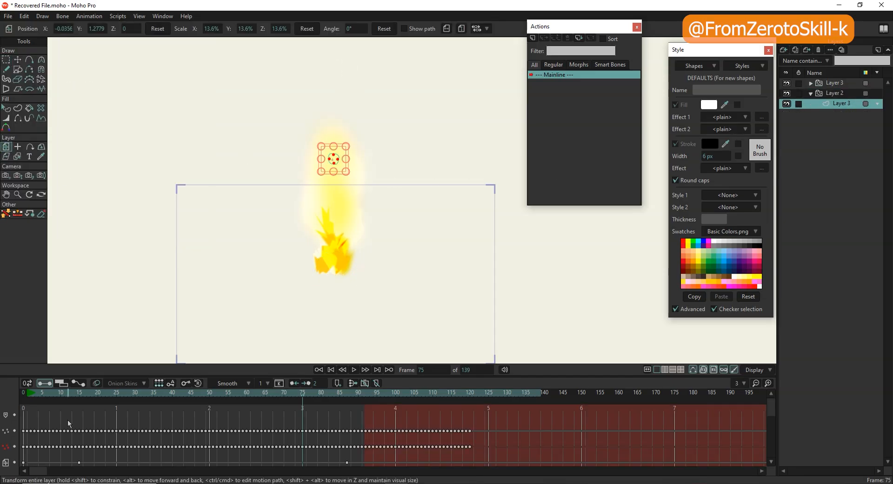
pyautogui.click(23, 394)
pyautogui.scroll(10, 351, 288)
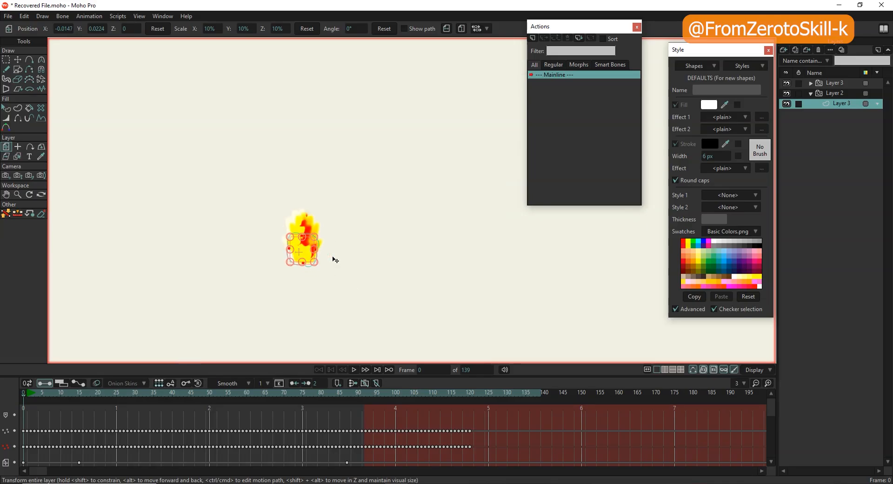
pyautogui.click(795, 50)
pyautogui.moveTo(328, 204); pyautogui.dragTo(344, 235)
pyautogui.moveTo(249, 201); pyautogui.dragTo(250, 201)
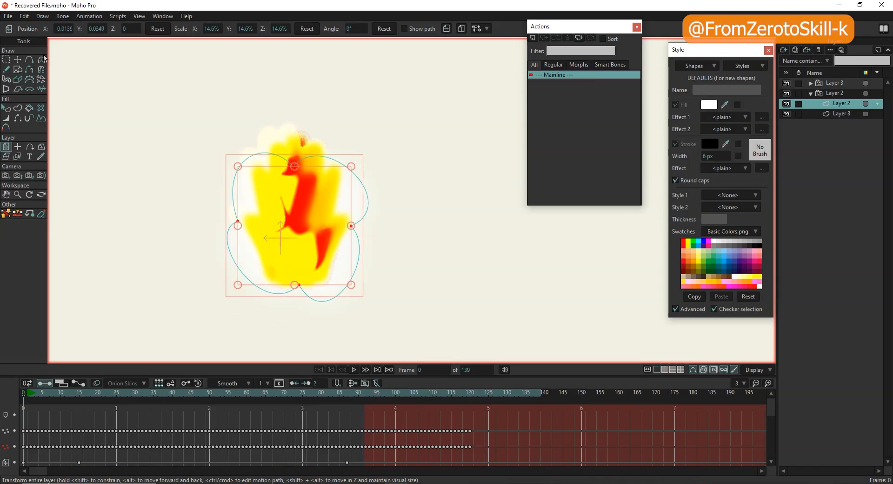
# Reshape the duplicated puff into a rounder, wider outline by moving its upper and side points and shortening the curve handles
pyautogui.click(17, 63)
pyautogui.click(290, 164)
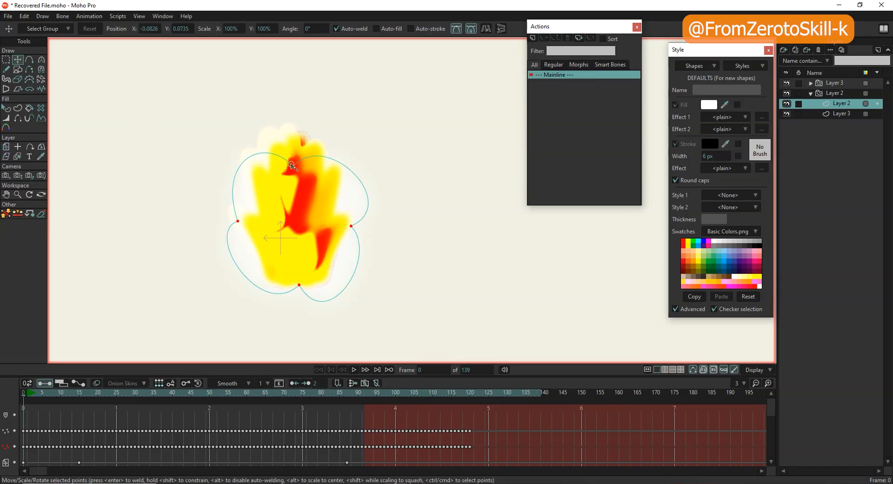
pyautogui.moveTo(291, 165); pyautogui.dragTo(292, 148)
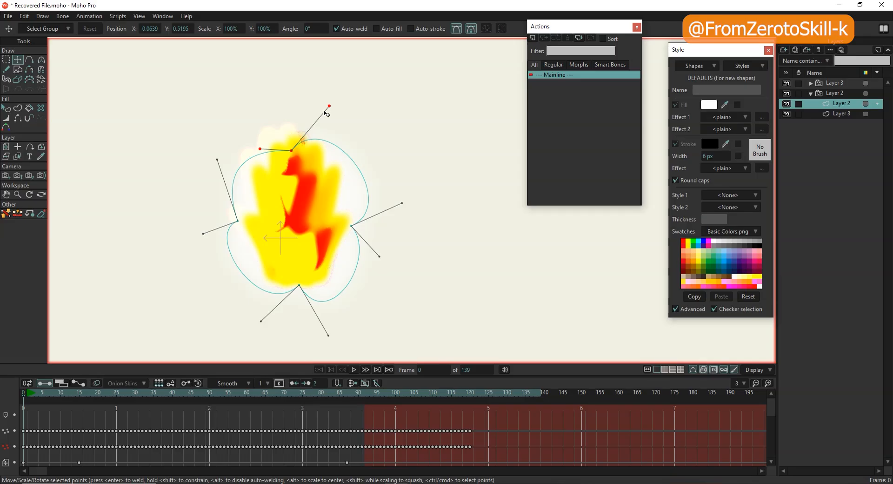
pyautogui.moveTo(329, 106); pyautogui.dragTo(333, 128)
pyautogui.moveTo(402, 203); pyautogui.dragTo(363, 186)
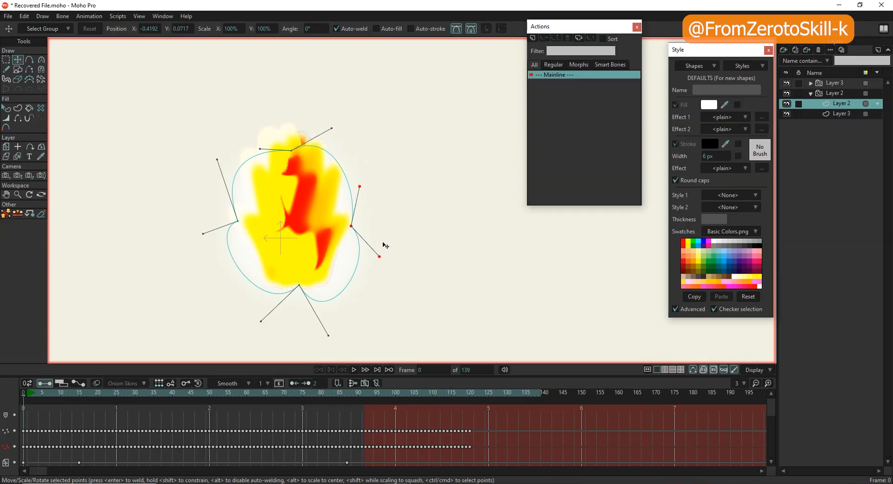
pyautogui.moveTo(380, 256); pyautogui.dragTo(375, 238)
pyautogui.moveTo(328, 335); pyautogui.dragTo(325, 291)
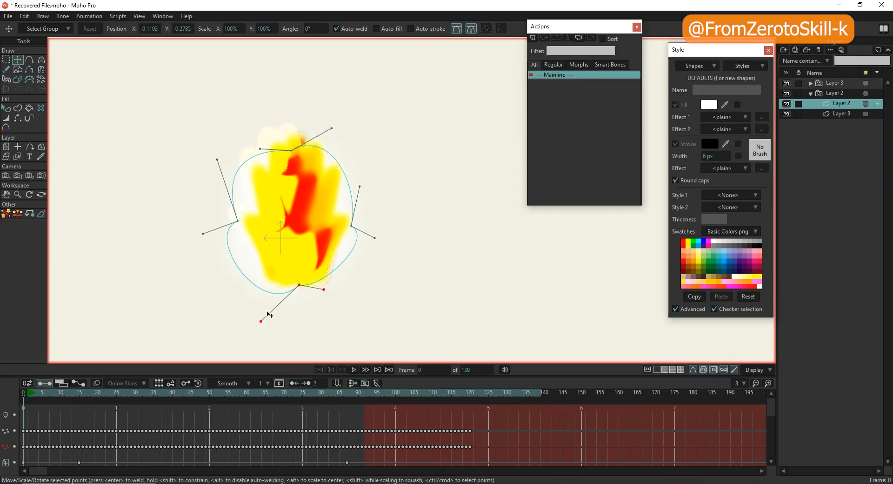
pyautogui.moveTo(261, 321); pyautogui.dragTo(262, 301)
pyautogui.moveTo(203, 233); pyautogui.dragTo(215, 237)
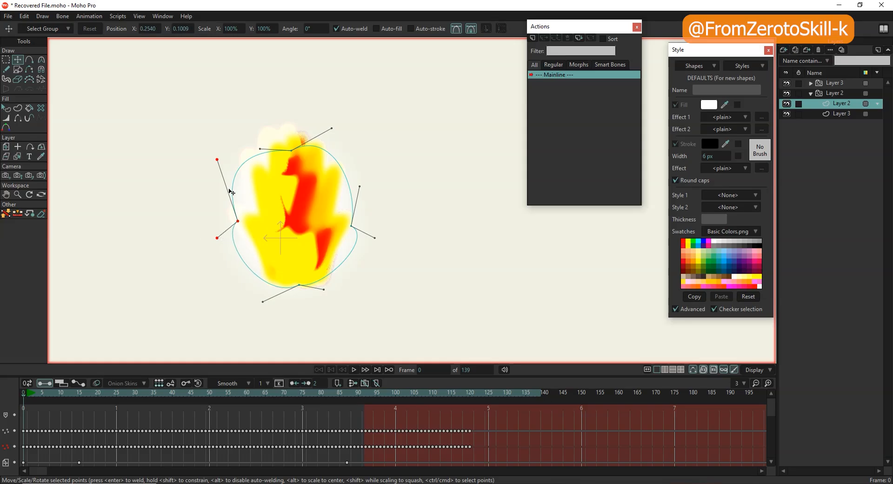
pyautogui.moveTo(239, 209); pyautogui.dragTo(220, 212)
pyautogui.moveTo(289, 155); pyautogui.dragTo(282, 150)
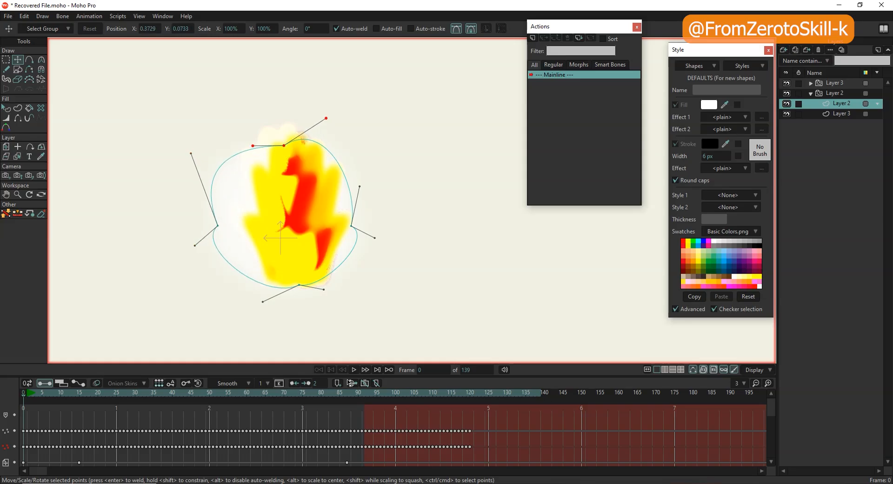
# Delete the duplicated puff's point-motion keyframes and adjust its upper point and curve handle
pyautogui.moveTo(492, 420); pyautogui.dragTo(23, 452)
pyautogui.press('Delete')
pyautogui.moveTo(282, 147); pyautogui.dragTo(274, 141)
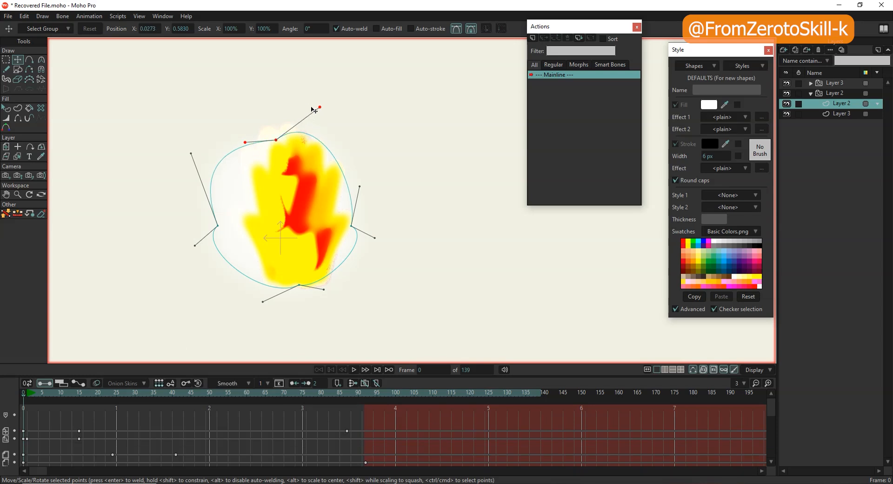
pyautogui.moveTo(313, 109); pyautogui.dragTo(313, 133)
# Split the segments between all points of the duplicated puff and pull the four new corner points outward with the Magnet tool
pyautogui.press('g')
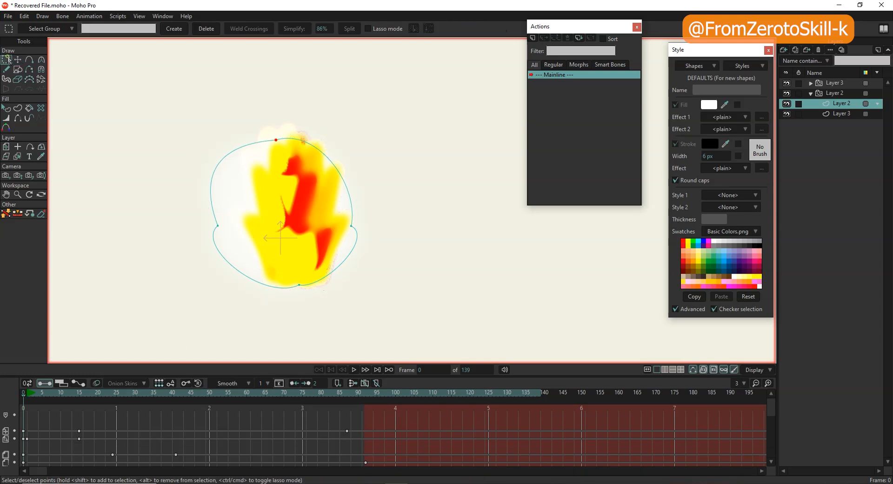
pyautogui.moveTo(149, 81); pyautogui.dragTo(400, 322)
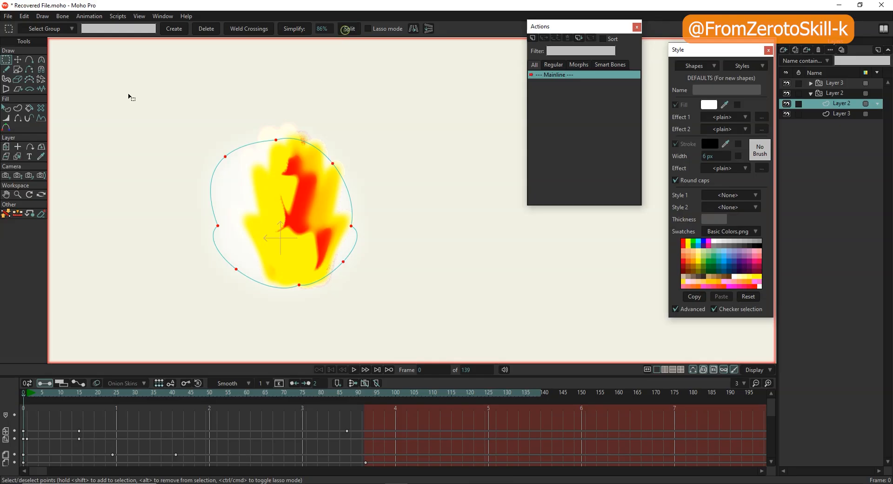
pyautogui.click(41, 69)
pyautogui.moveTo(222, 154)
pyautogui.mouseDown()
pyautogui.moveTo(235, 167)
pyautogui.moveTo(212, 143)
pyautogui.mouseUp()
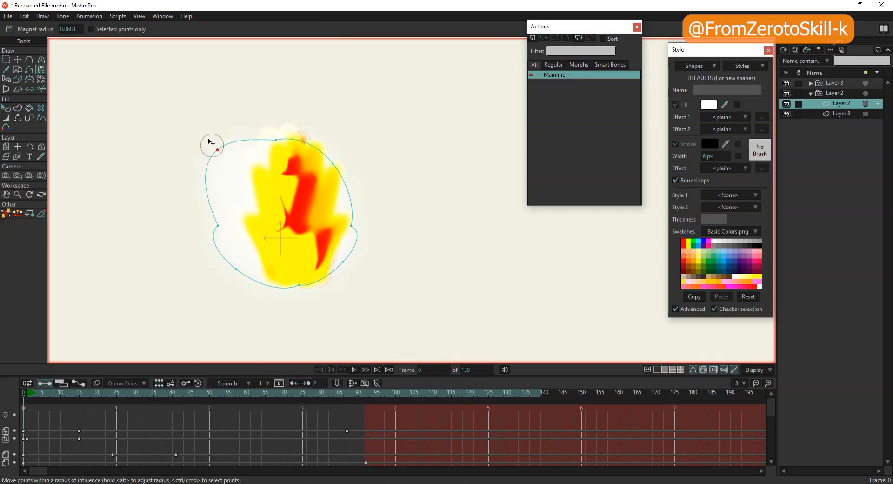
pyautogui.moveTo(333, 163); pyautogui.dragTo(341, 152)
pyautogui.moveTo(234, 275); pyautogui.dragTo(227, 290)
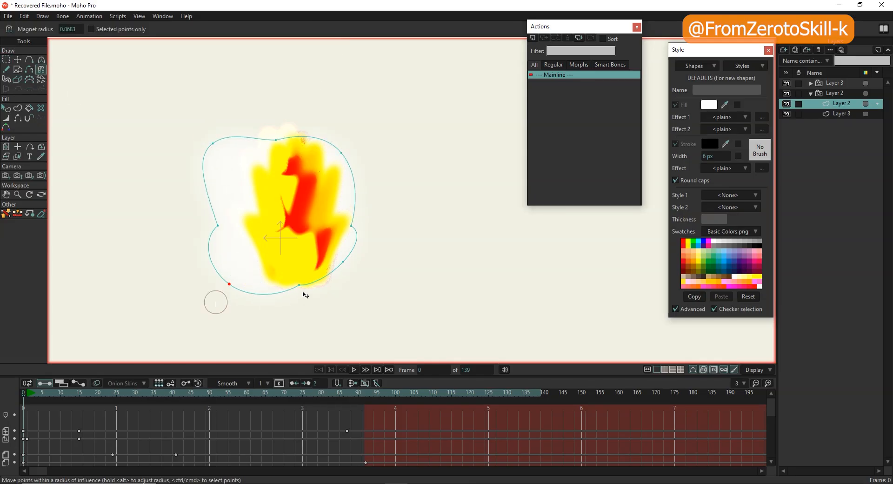
pyautogui.moveTo(344, 261); pyautogui.dragTo(354, 288)
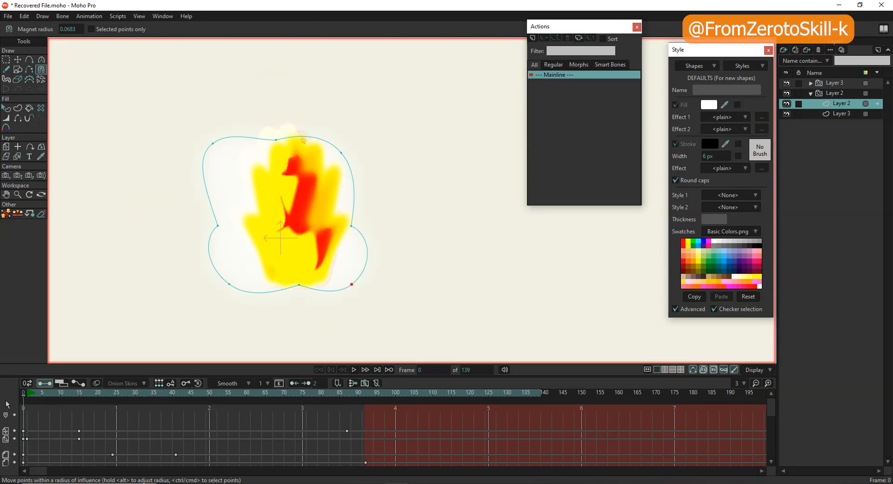
# Play back the Layer 2 particle animation twice at different view distances to examine the puffs, and return to frame 0
pyautogui.click(837, 93)
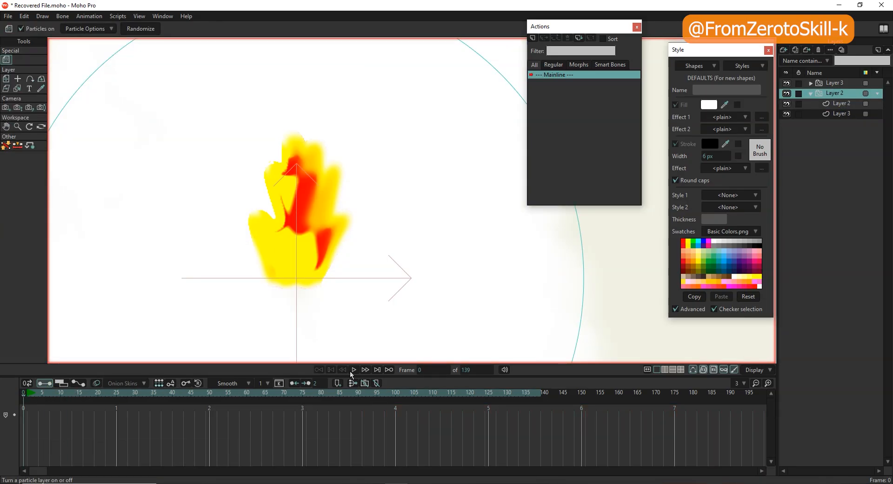
pyautogui.click(354, 369)
pyautogui.scroll(-4, 312, 247)
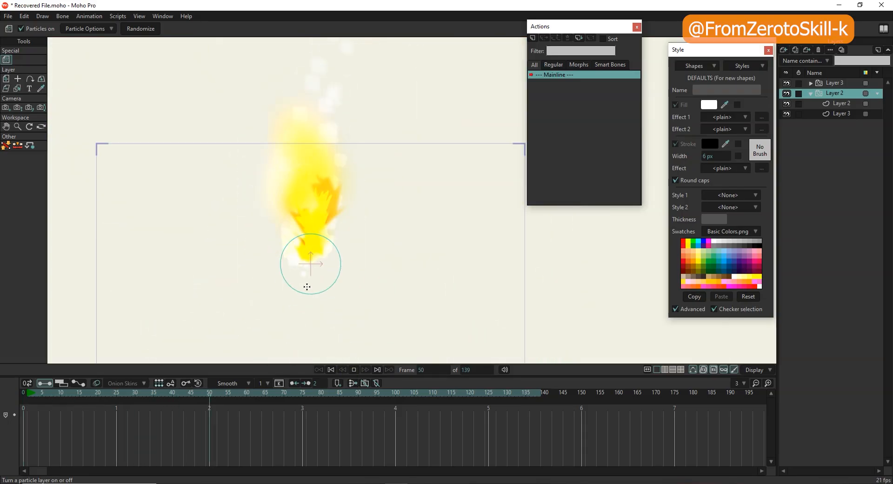
pyautogui.scroll(1, 317, 242)
pyautogui.scroll(3, 320, 233)
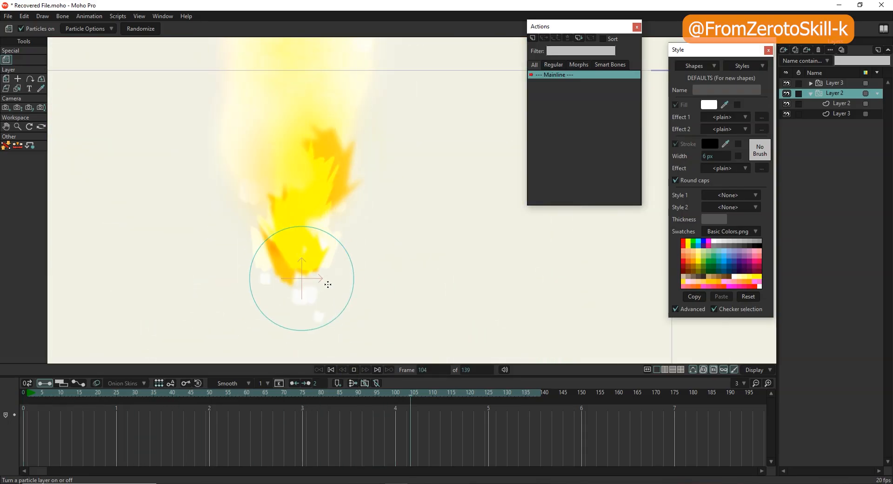
pyautogui.click(331, 370)
pyautogui.click(354, 370)
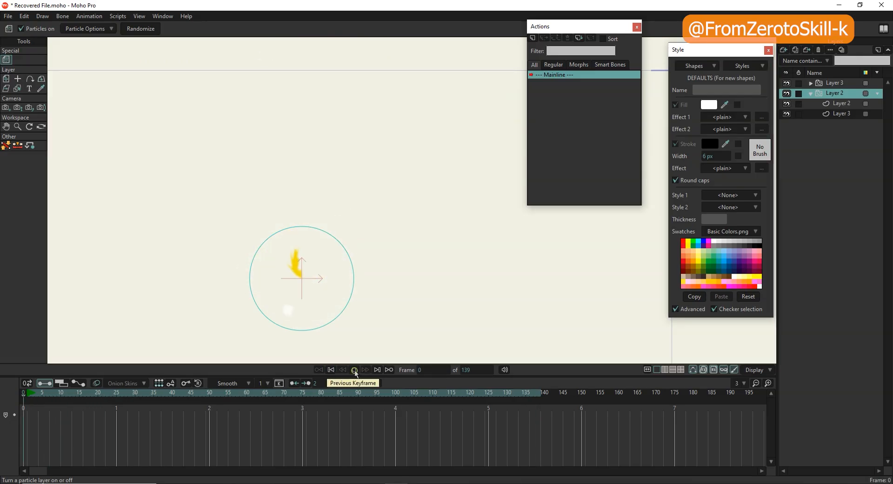
pyautogui.scroll(-2, 311, 310)
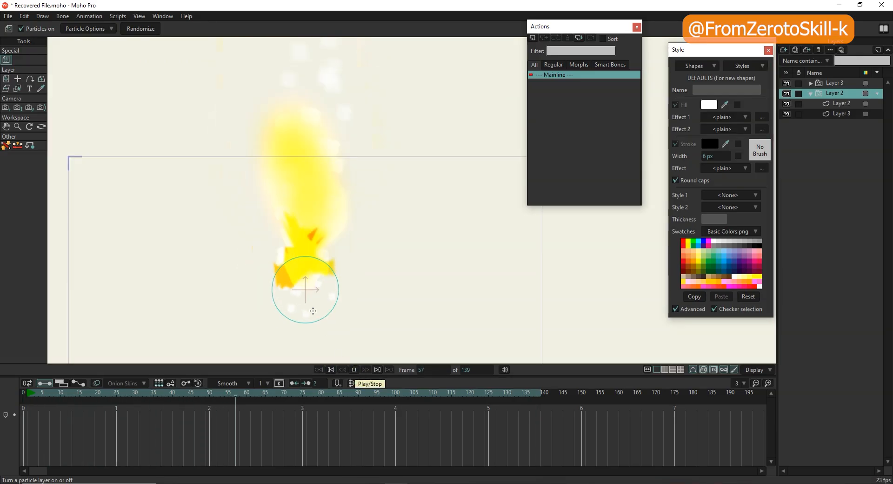
pyautogui.scroll(-1, 295, 309)
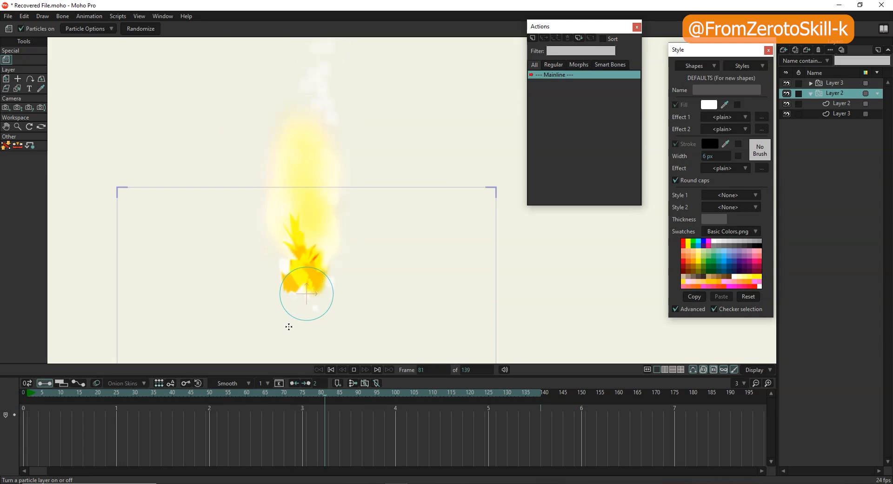
pyautogui.click(332, 369)
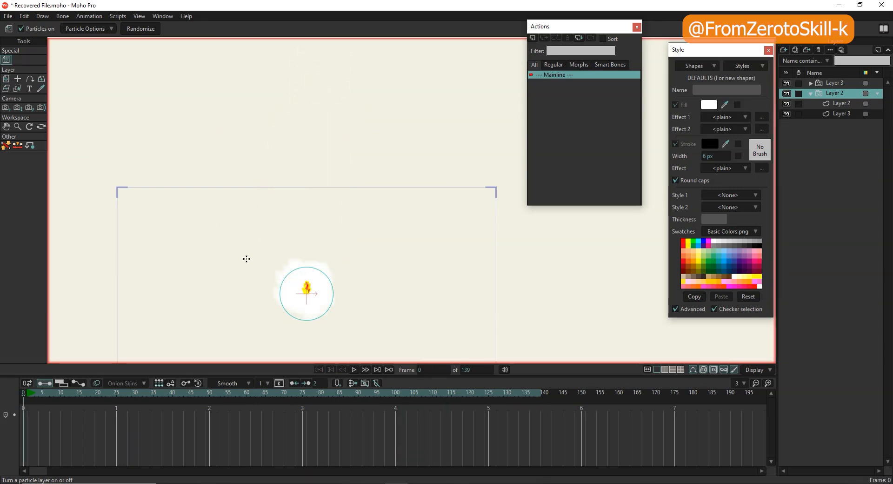
# Keyframe the duplicated puff's size at frame 7, and its scale at about 22% and angle at about -52.3° at frame 26
pyautogui.scroll(3, 335, 331)
pyautogui.click(843, 104)
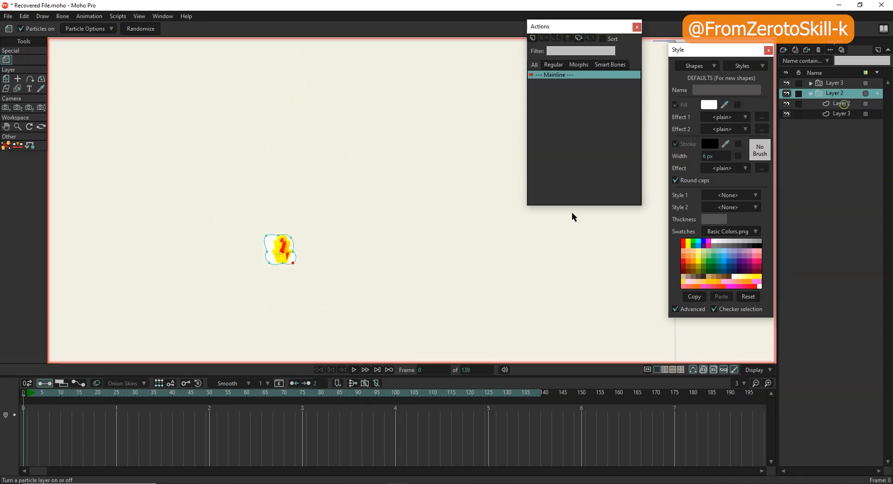
pyautogui.click(7, 147)
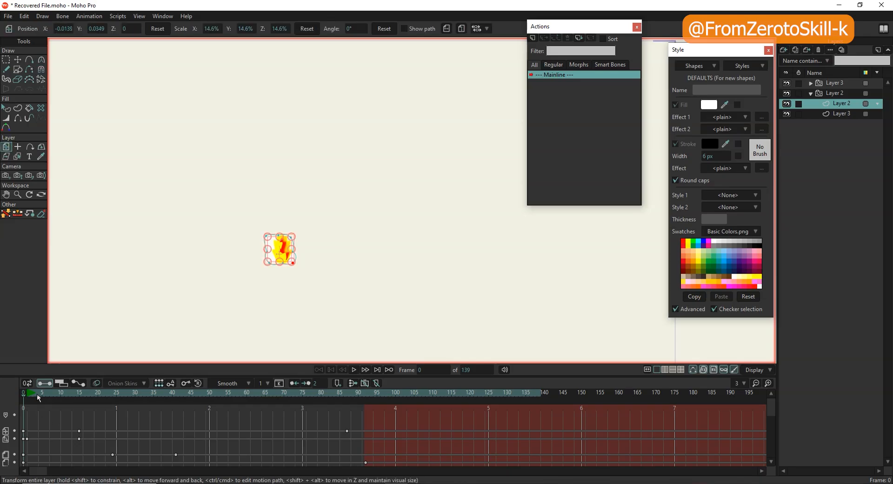
pyautogui.moveTo(37, 393); pyautogui.dragTo(49, 394)
pyautogui.moveTo(287, 236); pyautogui.dragTo(300, 226)
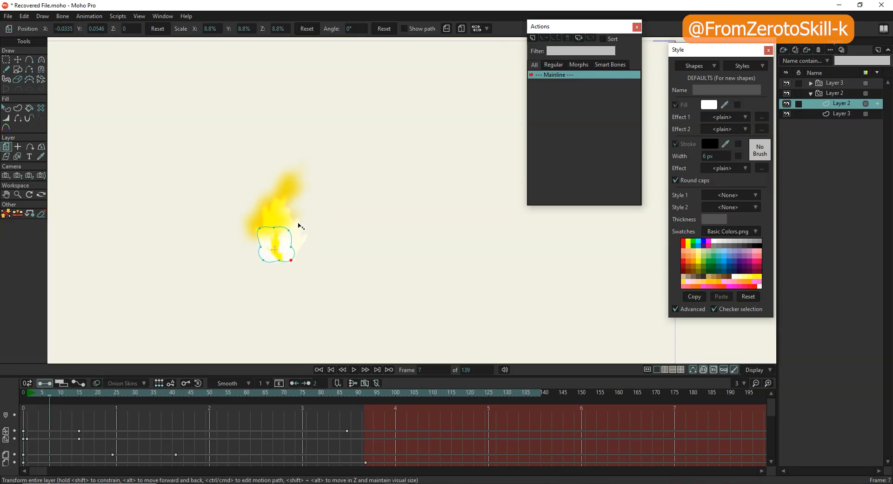
pyautogui.click(118, 394)
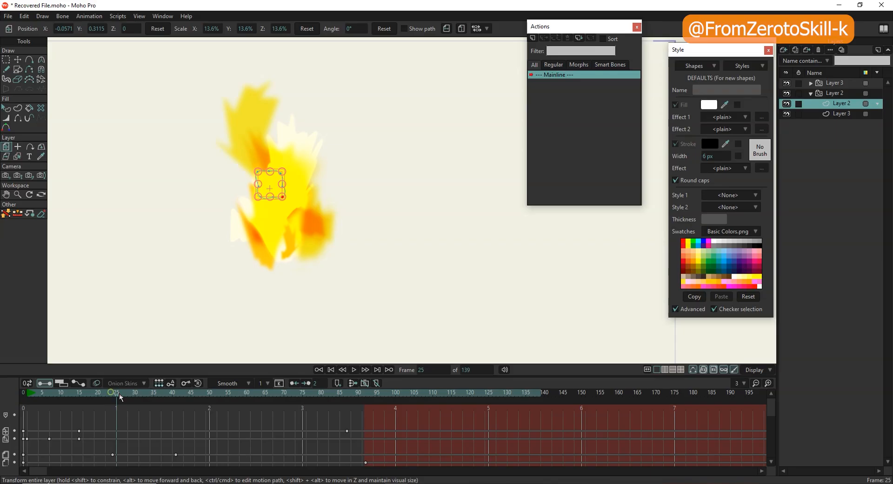
pyautogui.moveTo(282, 175); pyautogui.dragTo(308, 201)
# Play back the Layer 2 particle animation to check the duplicated puff's motion, and return to frame 0
pyautogui.click(233, 392)
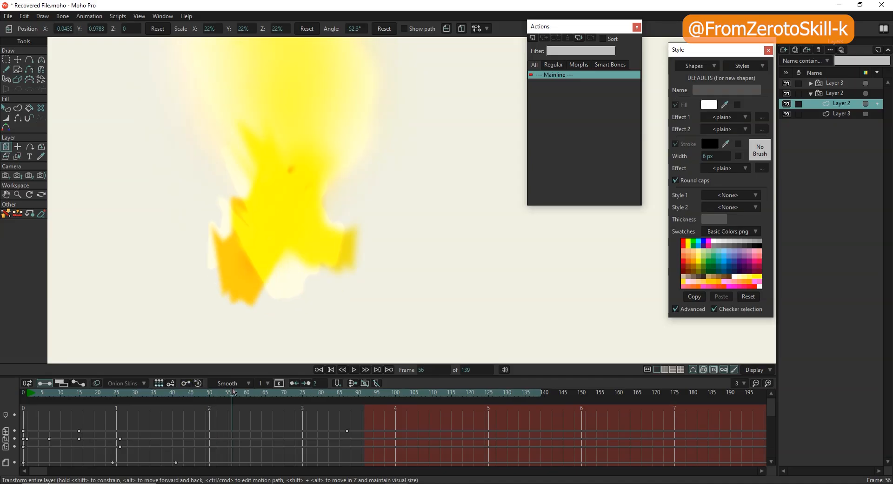
pyautogui.click(848, 95)
pyautogui.click(354, 369)
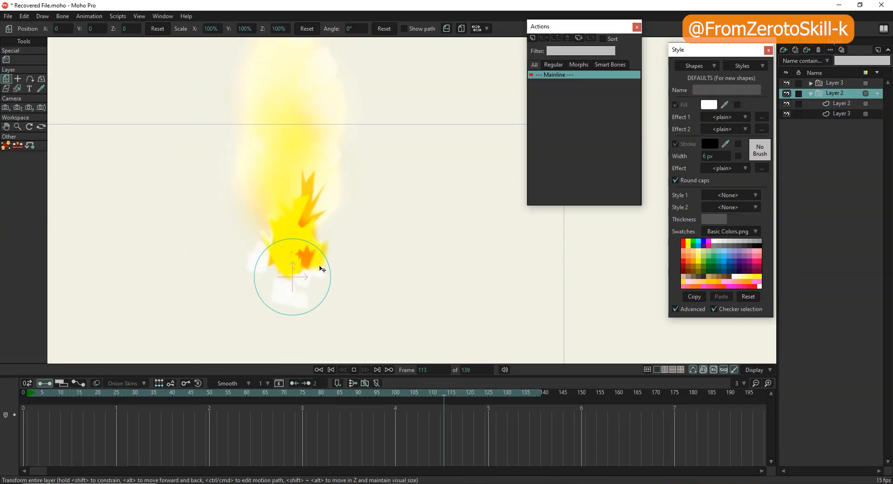
pyautogui.click(331, 371)
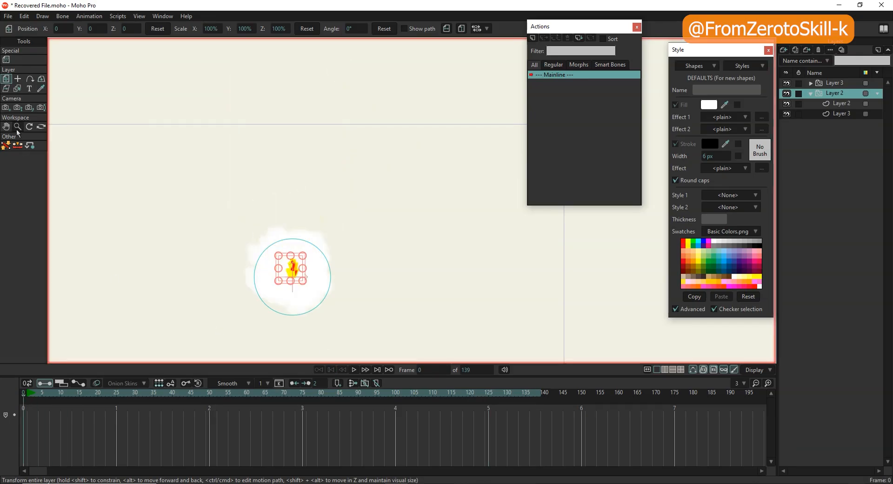
# Move the Layer 2 particle group up to about X 0.0061, Y 0.1309 and preview the animation
pyautogui.moveTo(294, 267); pyautogui.dragTo(293, 247)
pyautogui.click(354, 371)
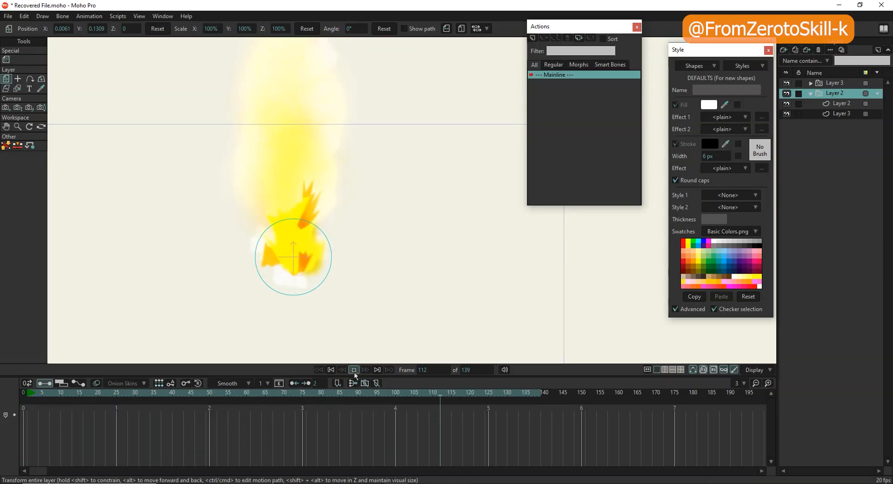
pyautogui.click(354, 369)
pyautogui.click(333, 370)
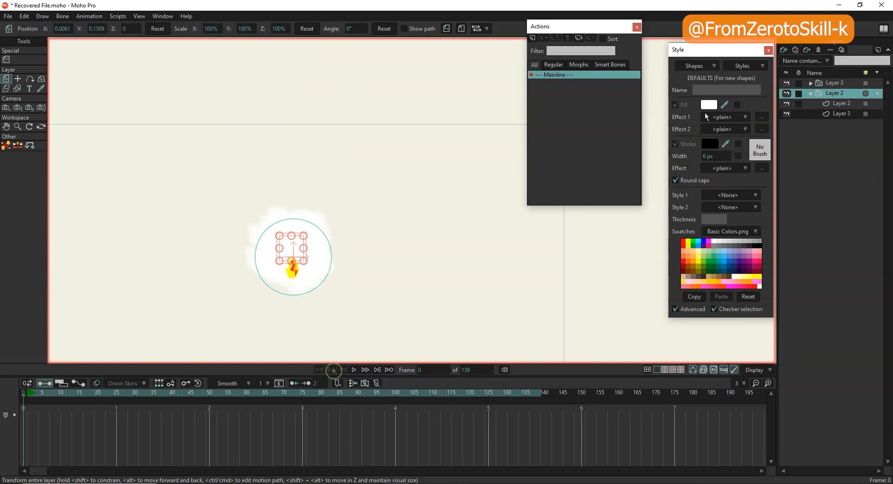
# Duplicate the Layer 2 particle group and expand the original group to reach its puff layers
pyautogui.click(812, 94)
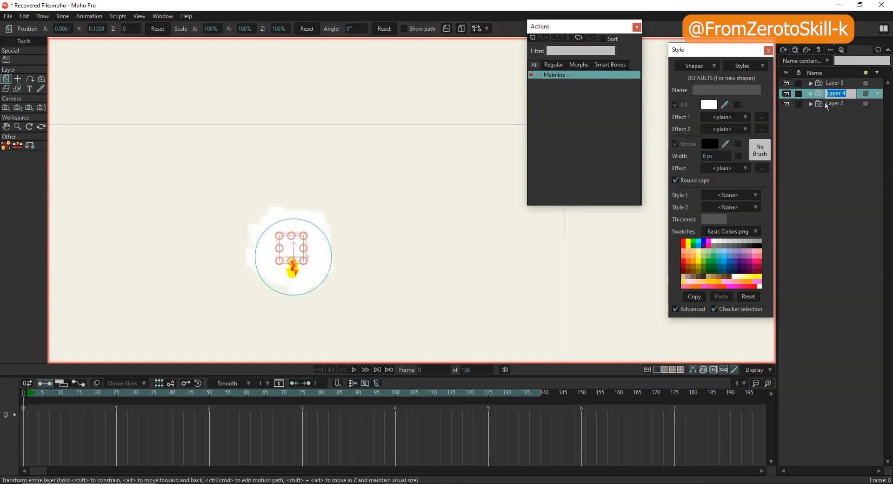
pyautogui.click(824, 103)
pyautogui.click(811, 103)
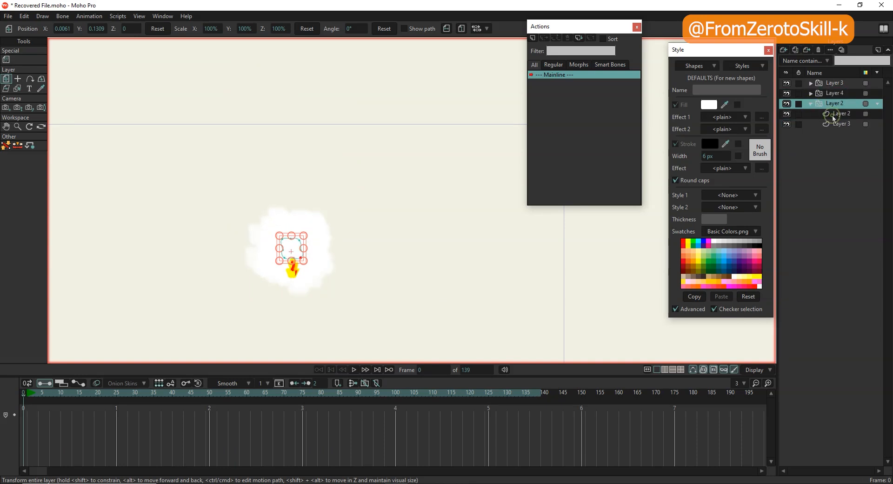
# Turn on layer colorizing in black for the Layer 2 puff inside the original particle group
pyautogui.click(832, 114)
pyautogui.doubleClick(833, 117)
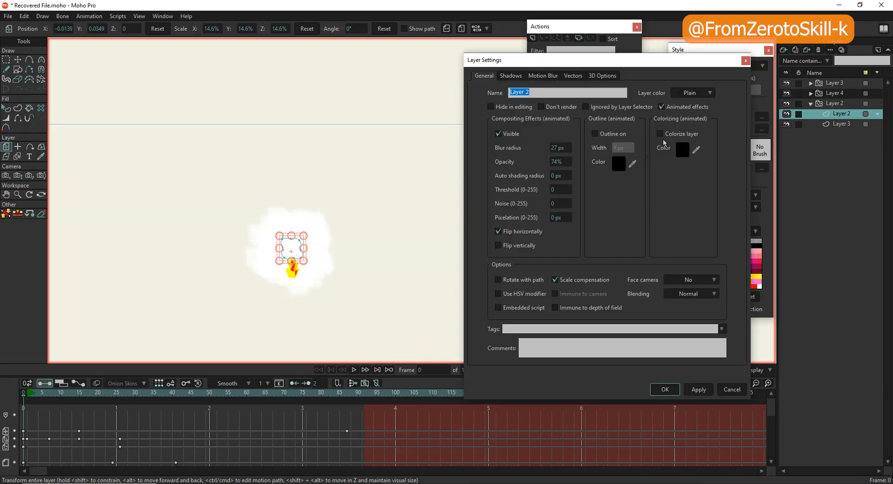
pyautogui.click(660, 134)
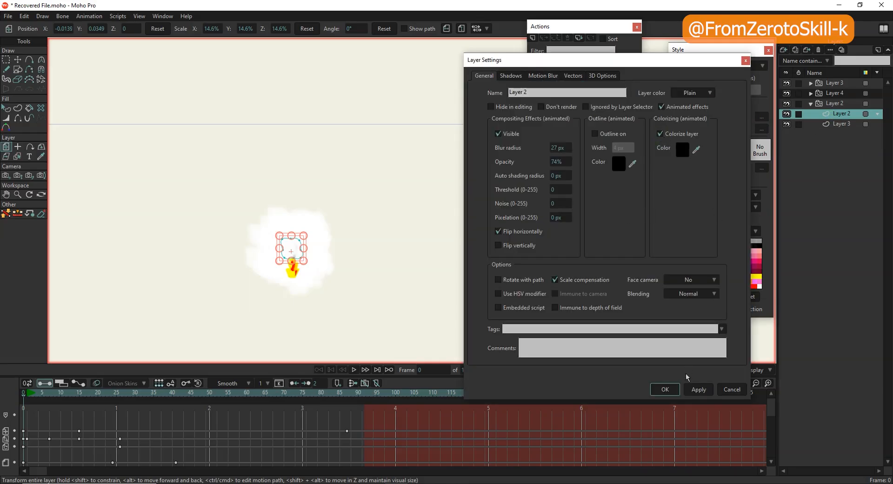
# Set the colorize color of the Layer 3 puff in the same group to dark gray 474444 and accept its layer settings
pyautogui.click(841, 124)
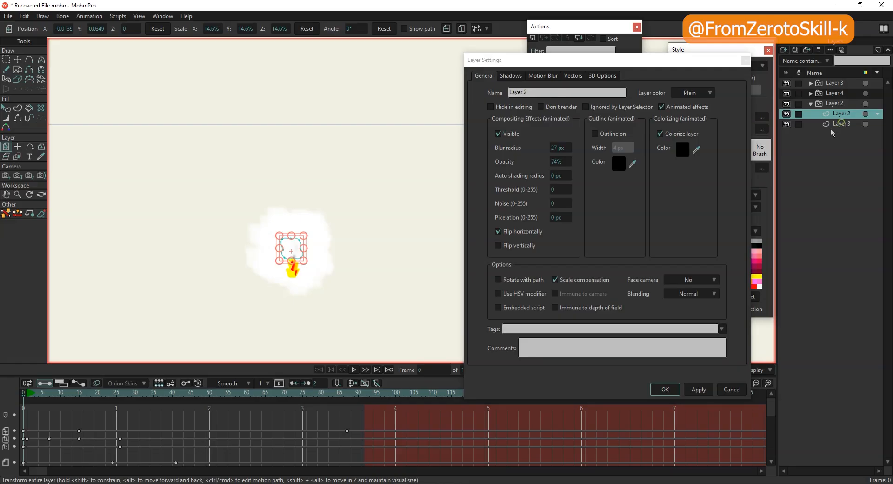
pyautogui.click(681, 150)
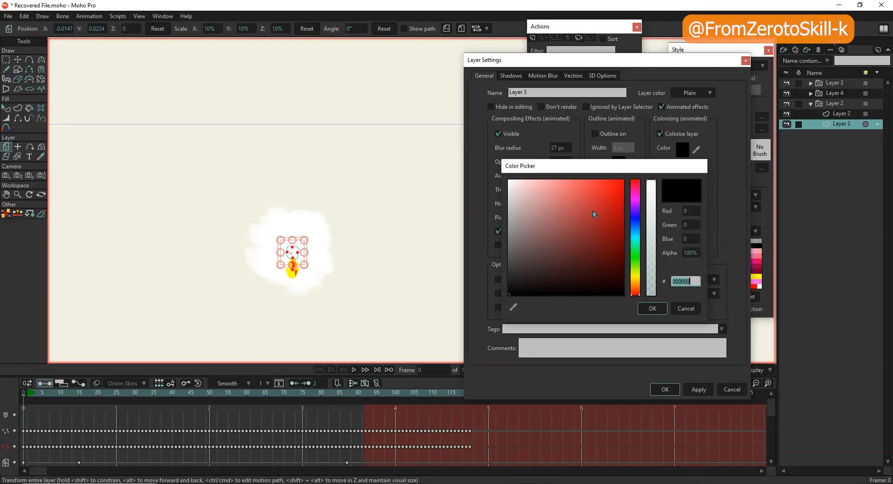
pyautogui.click(513, 266)
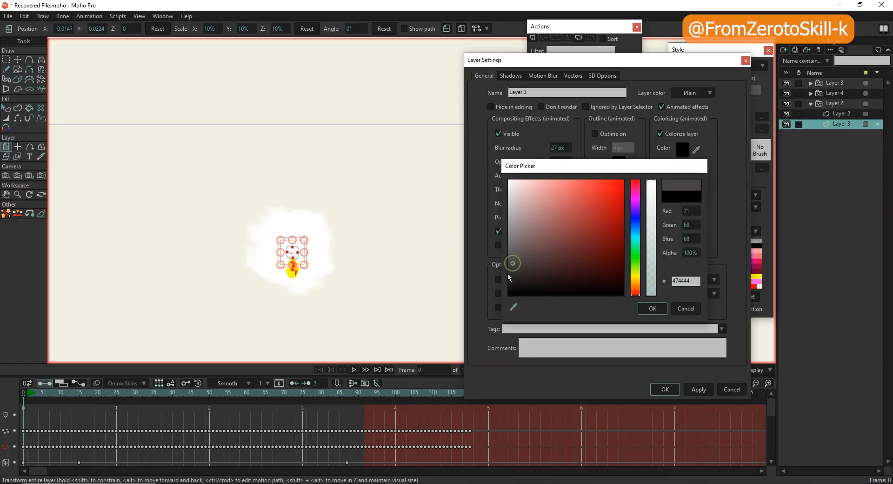
pyautogui.click(652, 308)
pyautogui.click(667, 390)
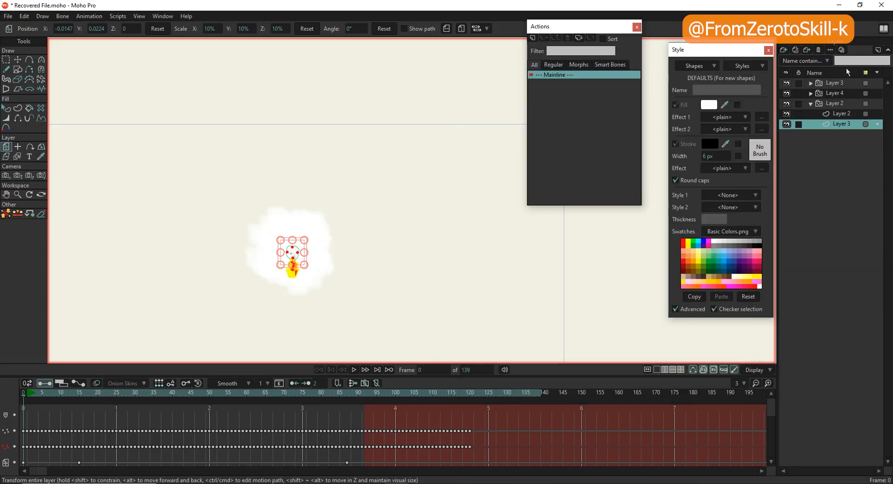
# Preview the colorized Layer 2 particle group, return to frame 0, and move the group slightly higher above the flame
pyautogui.click(836, 103)
pyautogui.click(353, 369)
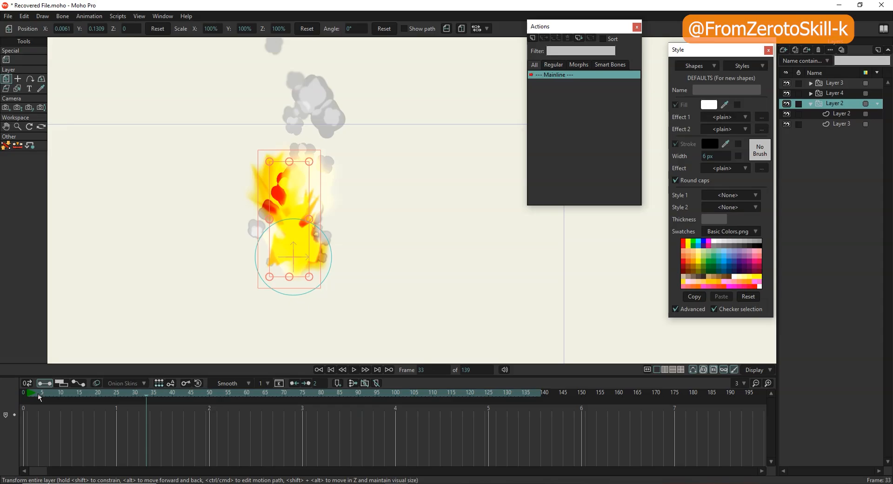
pyautogui.press('space')
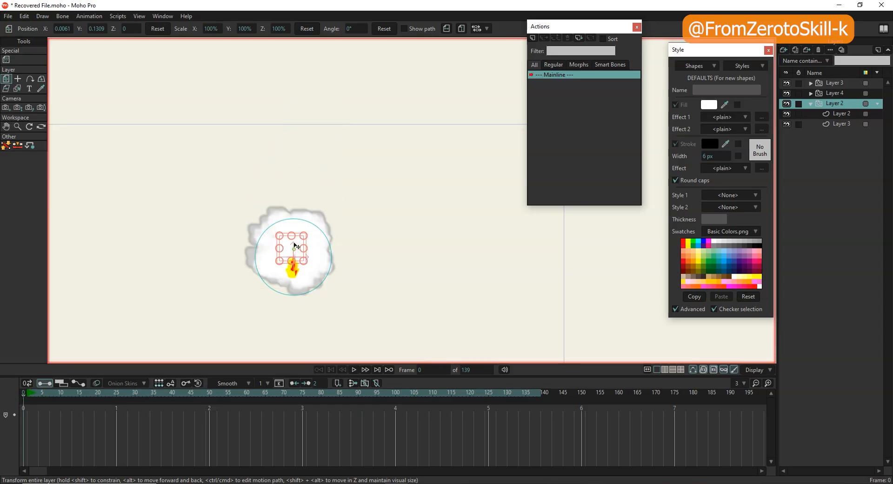
pyautogui.moveTo(294, 246); pyautogui.dragTo(294, 228)
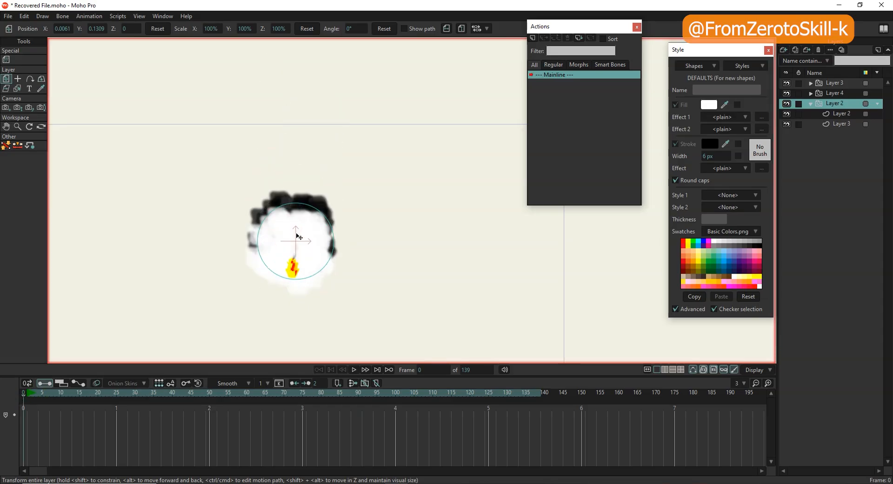
# Set the Layer 2 group's preview particles and particle count to 80 and its damping to 1
pyautogui.click(7, 60)
pyautogui.click(89, 29)
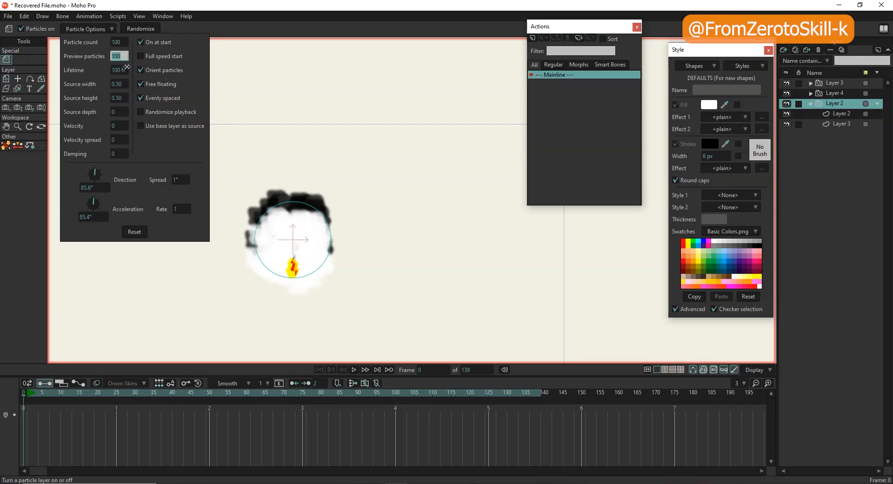
pyautogui.write('80')
pyautogui.press('Return')
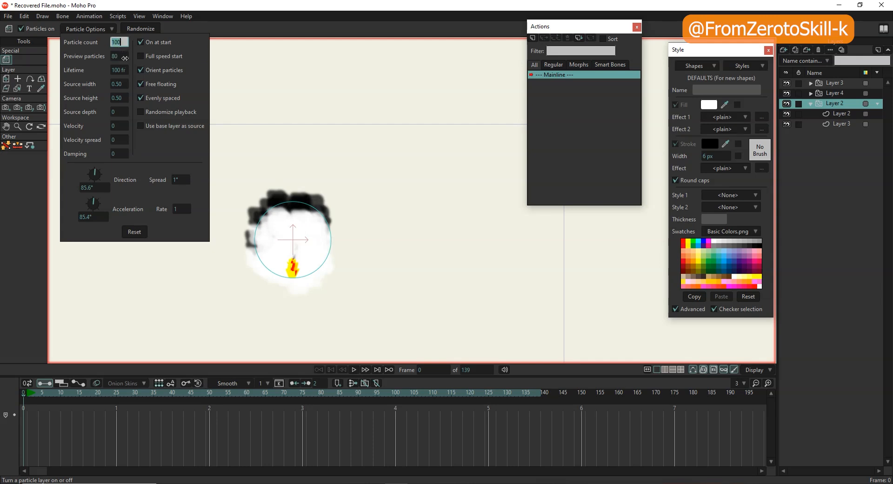
pyautogui.write('80')
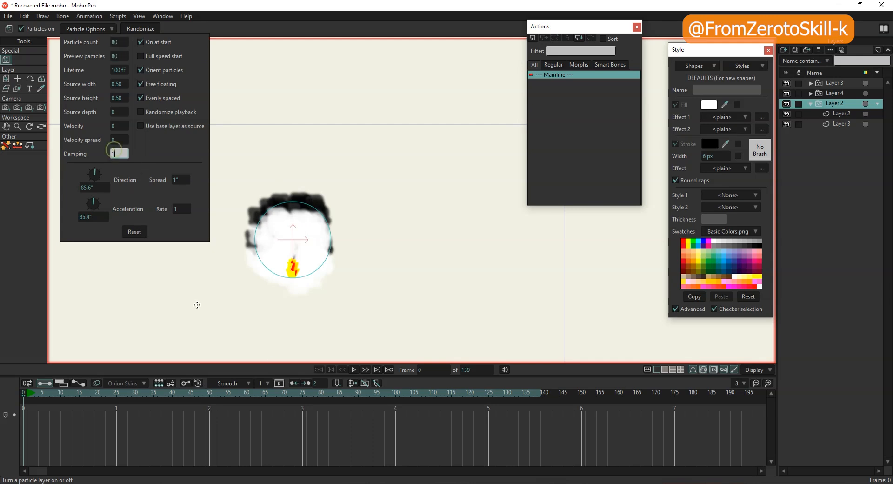
# Play back the animation to frame 120, and examine the dark smoke and the Layer 3 puff up close
pyautogui.click(354, 369)
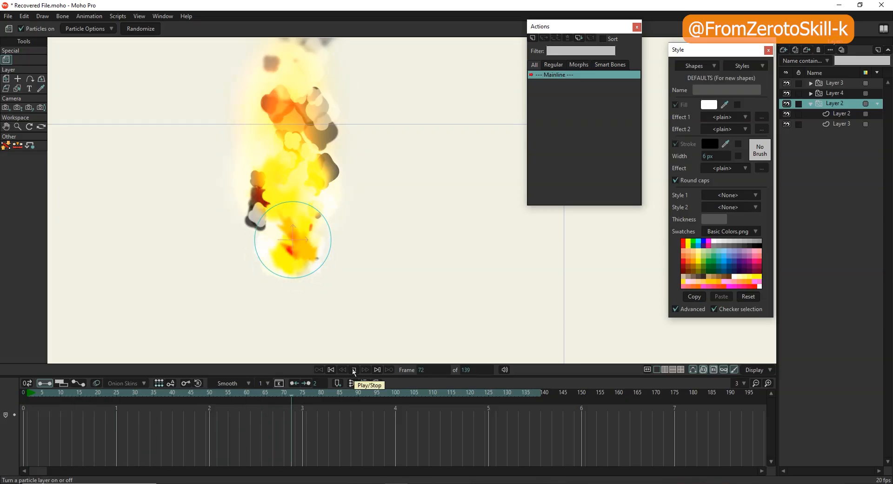
pyautogui.click(353, 372)
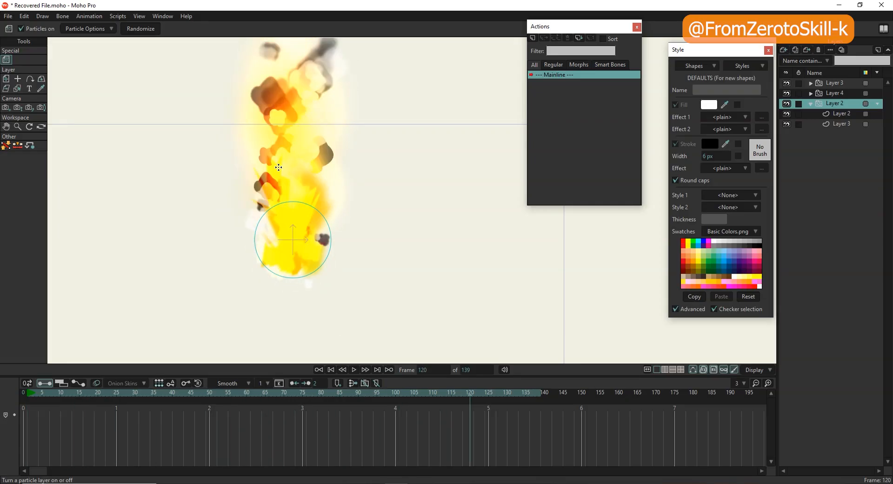
pyautogui.scroll(3, 285, 164)
pyautogui.scroll(-5, 285, 224)
pyautogui.scroll(7, 283, 181)
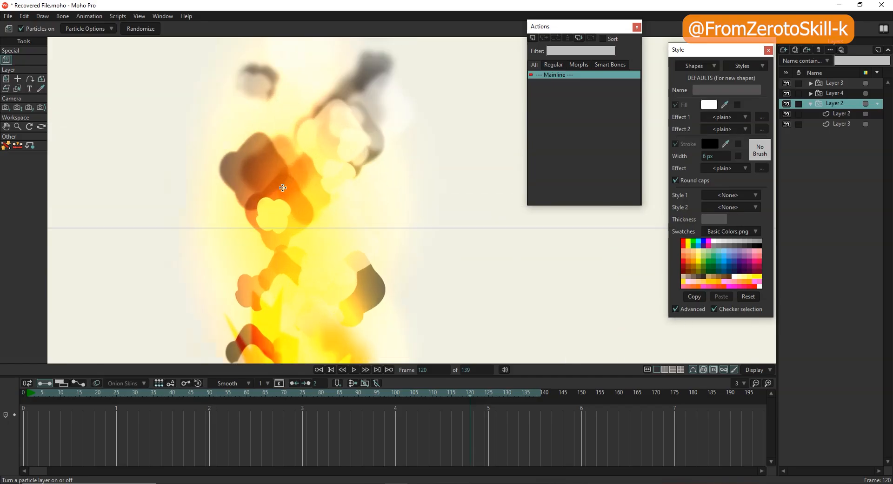
pyautogui.click(837, 124)
pyautogui.scroll(-2, 312, 235)
pyautogui.scroll(2, 288, 260)
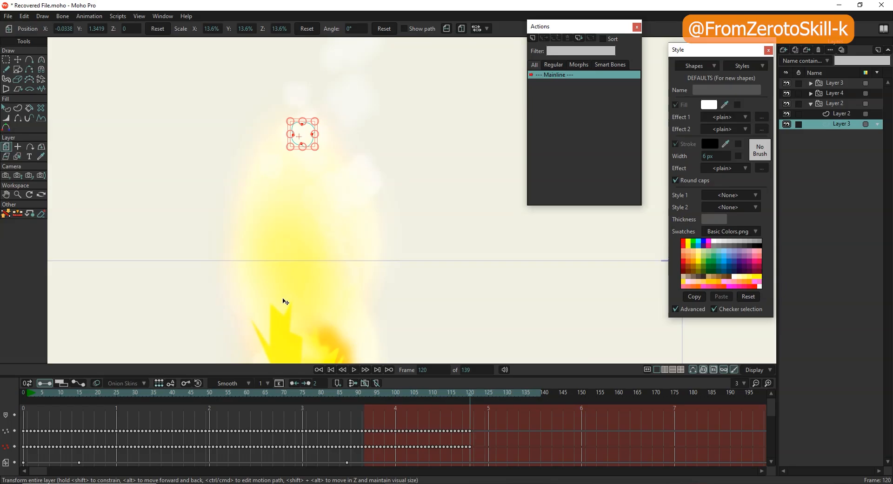
# Apply the Wavy script to the Layer 2 puff at frame 0 with duration 72 frames, frequency 4 and constant amplitude 4
pyautogui.click(836, 115)
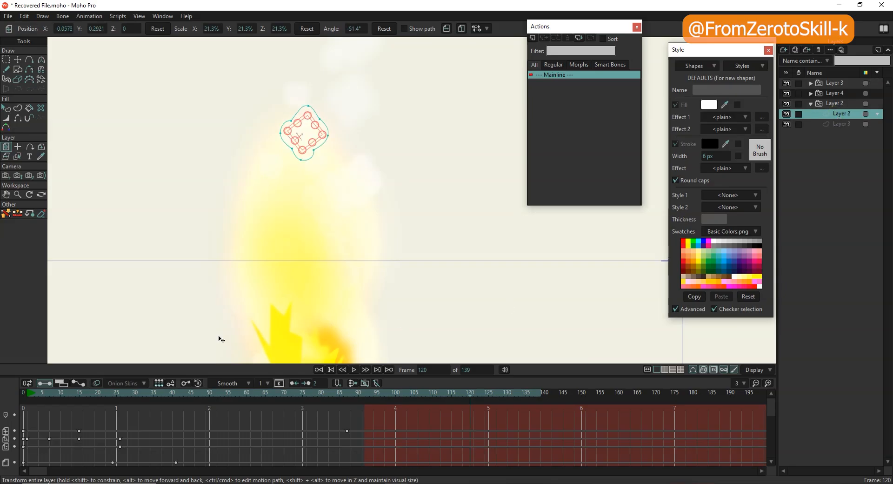
pyautogui.click(30, 392)
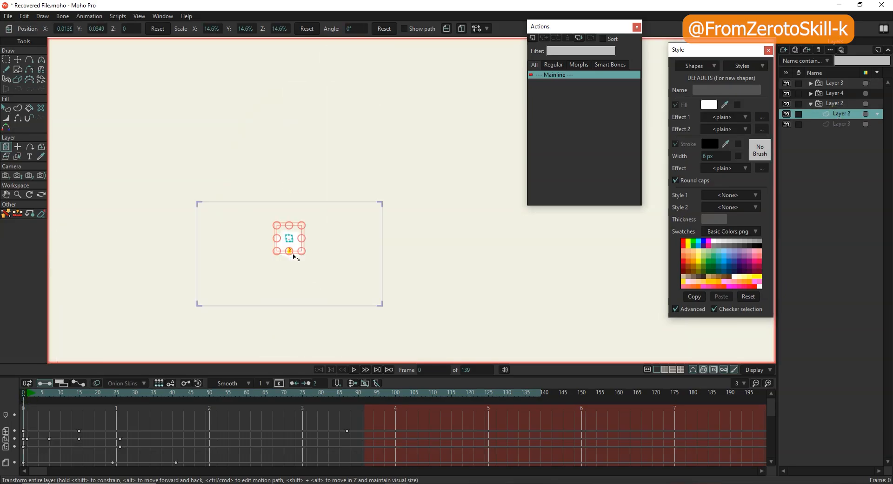
pyautogui.click(6, 60)
pyautogui.click(118, 16)
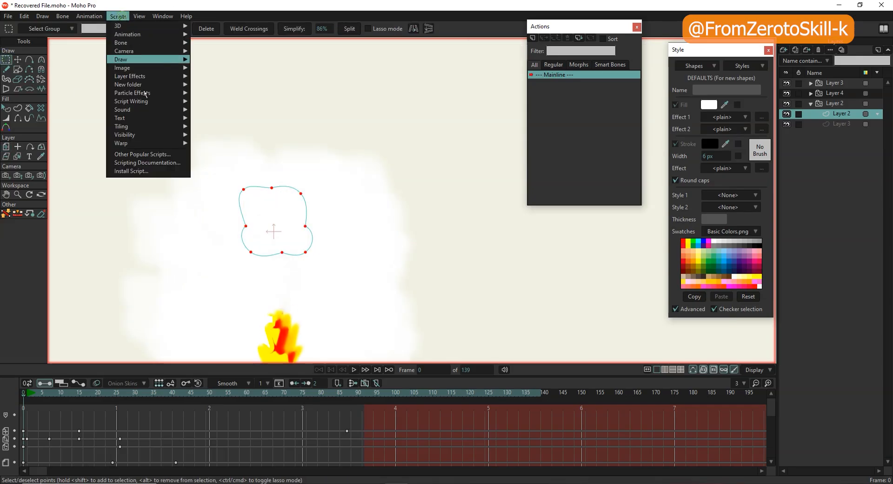
pyautogui.moveTo(139, 144)
pyautogui.click(211, 153)
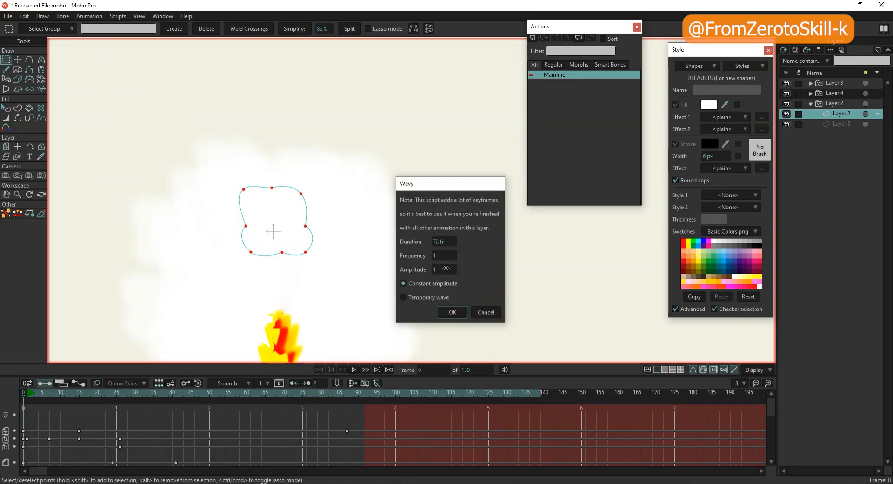
pyautogui.click(440, 269)
pyautogui.click(442, 252)
pyautogui.write('4')
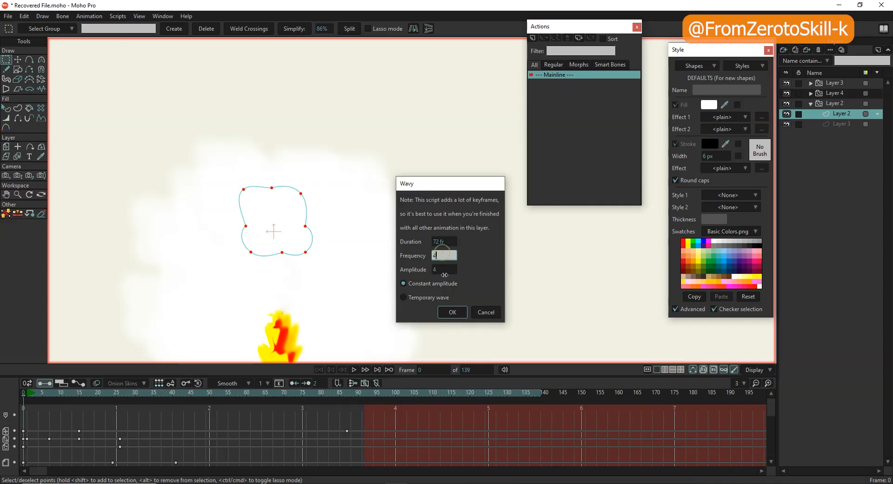
pyautogui.click(453, 312)
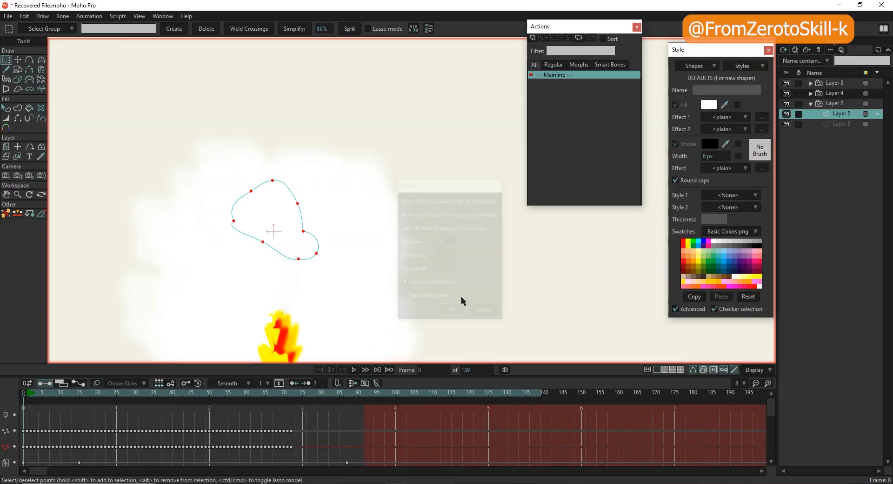
# Play back the Layer 2 particle group to check the wavy dark smoke, and rewind the animation
pyautogui.click(839, 104)
pyautogui.click(353, 369)
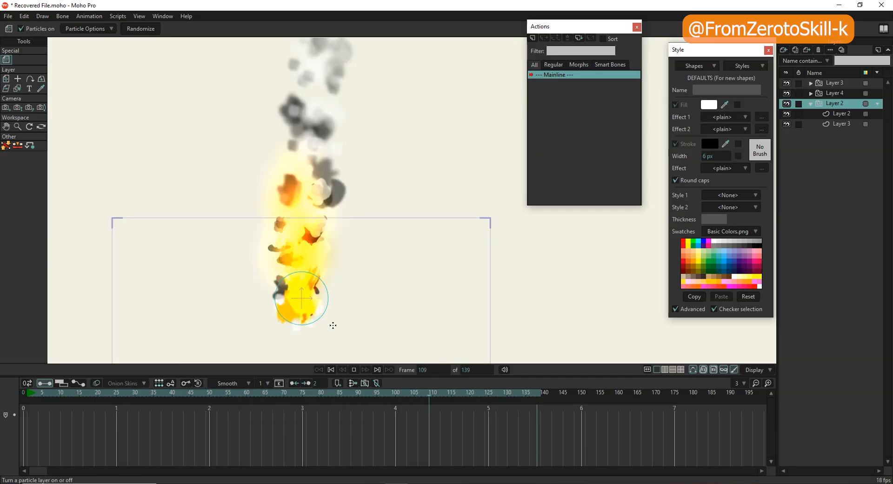
pyautogui.click(331, 370)
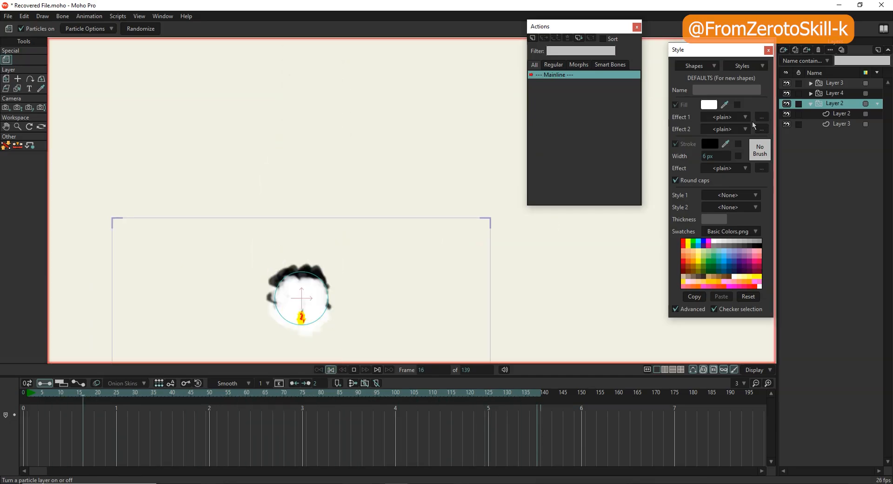